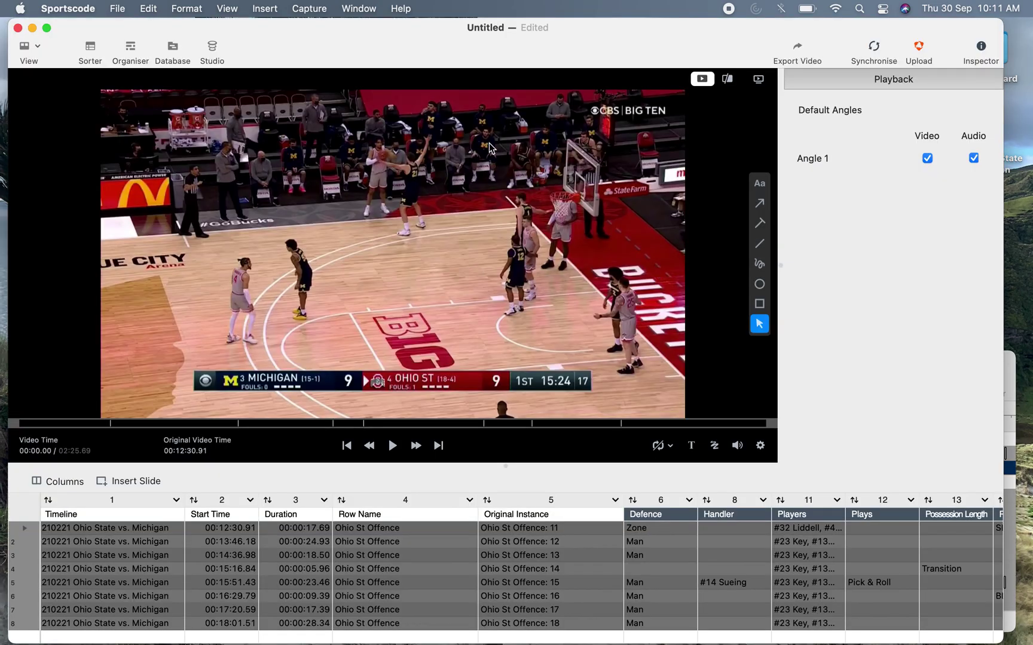
Try to send the unsaved reference playlist to Studio.
{"action": "left_click_drag", "start_coordinate": [534, 57], "coordinate": [541, 54]}
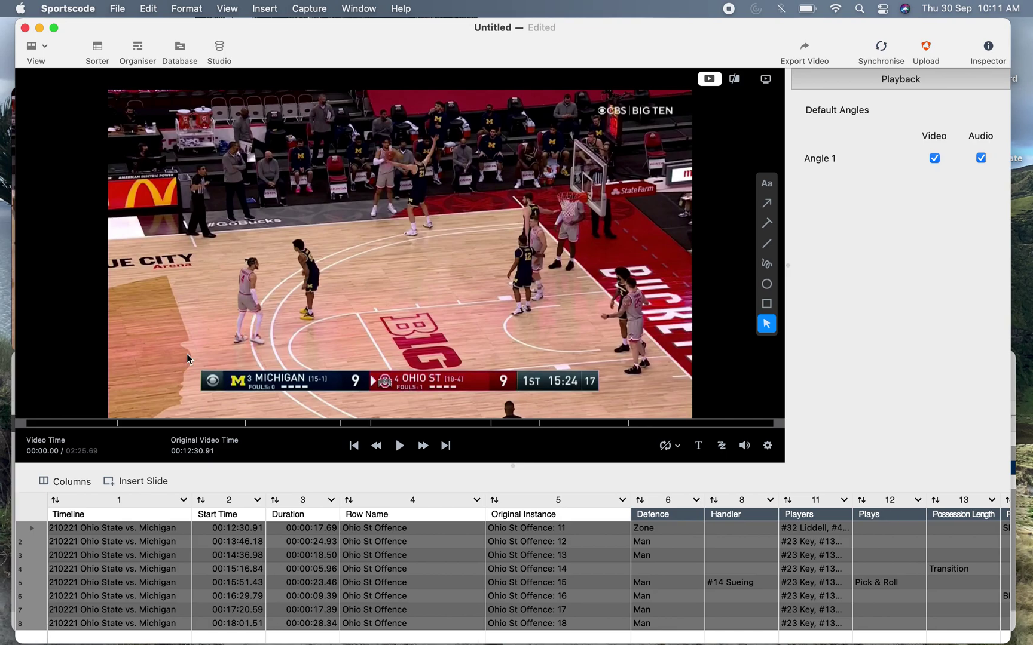
{"action": "left_click", "coordinate": [217, 58]}
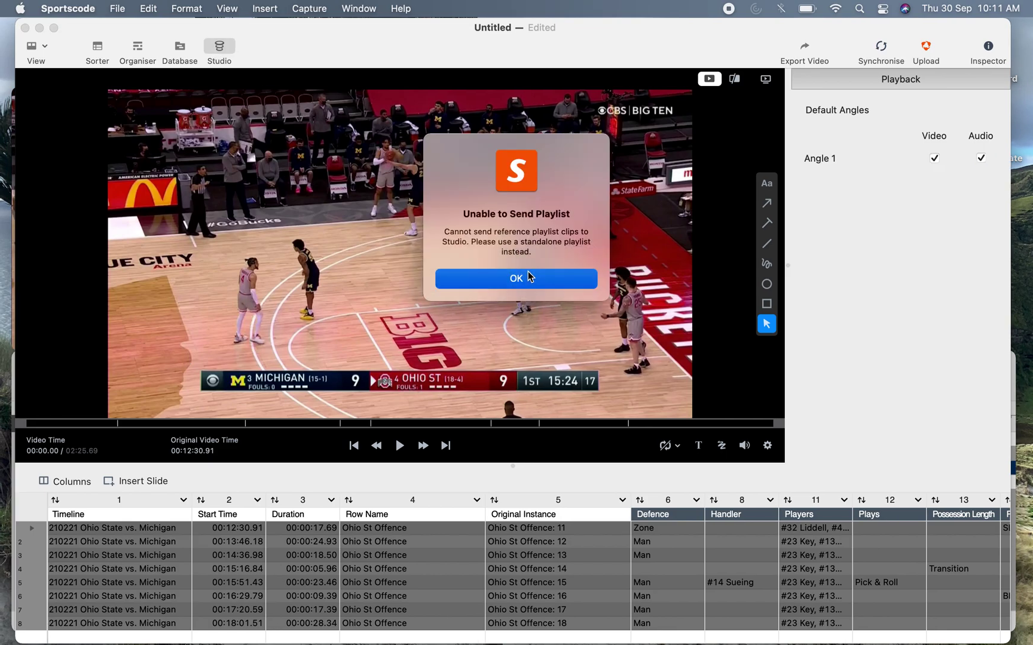
{"action": "left_click", "coordinate": [528, 275]}
Save the playlist to the Desktop as a standalone package named Untitled, with video included, and reopen the saved file.
{"action": "left_click", "coordinate": [118, 8]}
{"action": "mouse_move", "coordinate": [148, 9]}
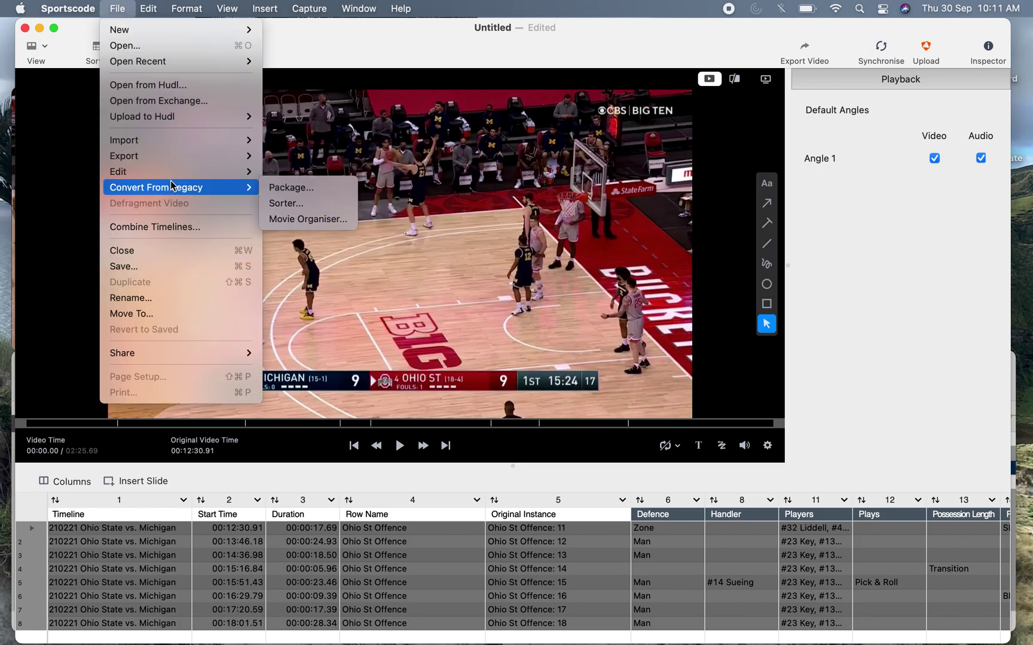
{"action": "mouse_move", "coordinate": [181, 157]}
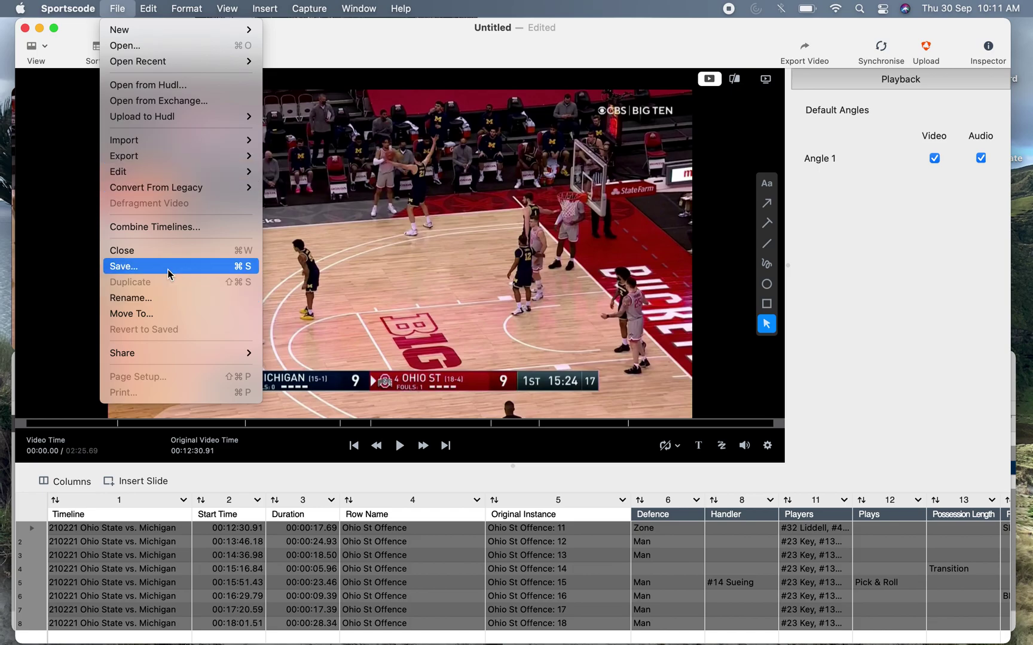
{"action": "left_click", "coordinate": [167, 266]}
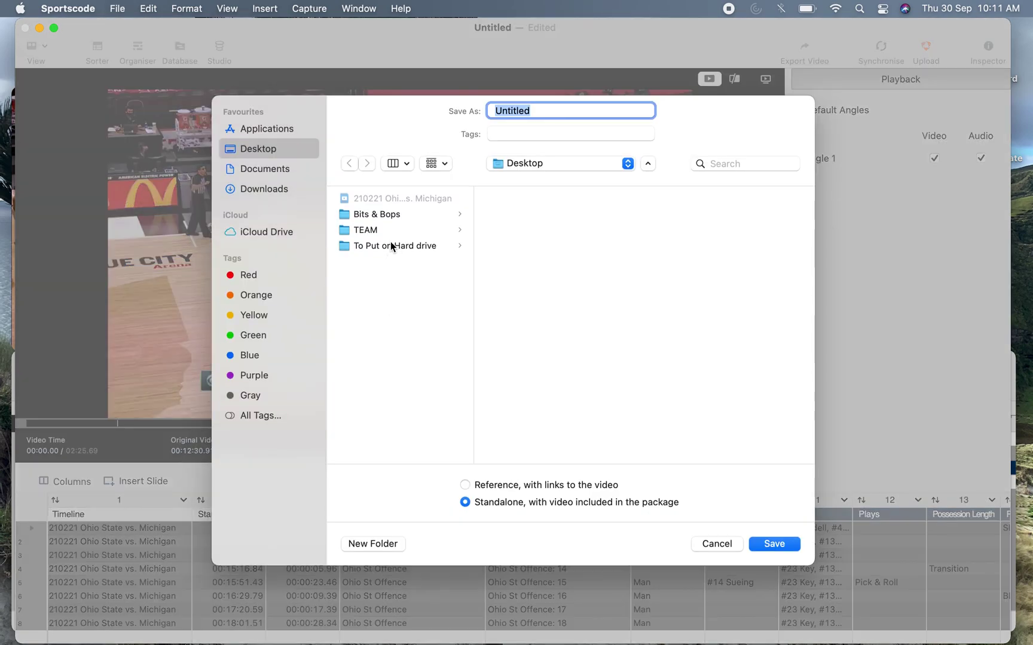
{"action": "left_click", "coordinate": [771, 543]}
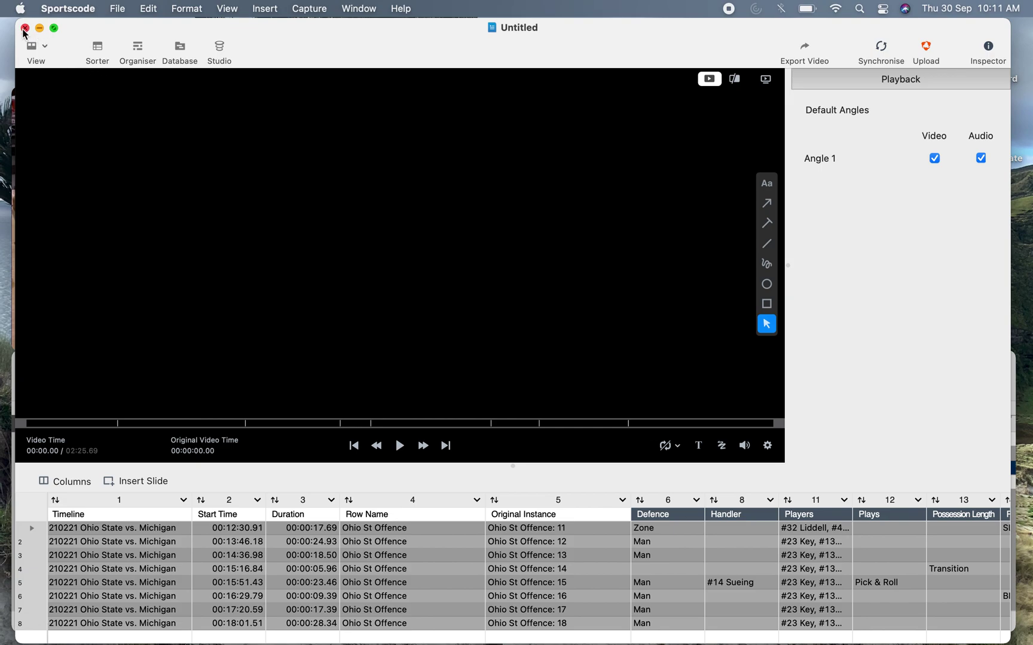
{"action": "left_click", "coordinate": [25, 28]}
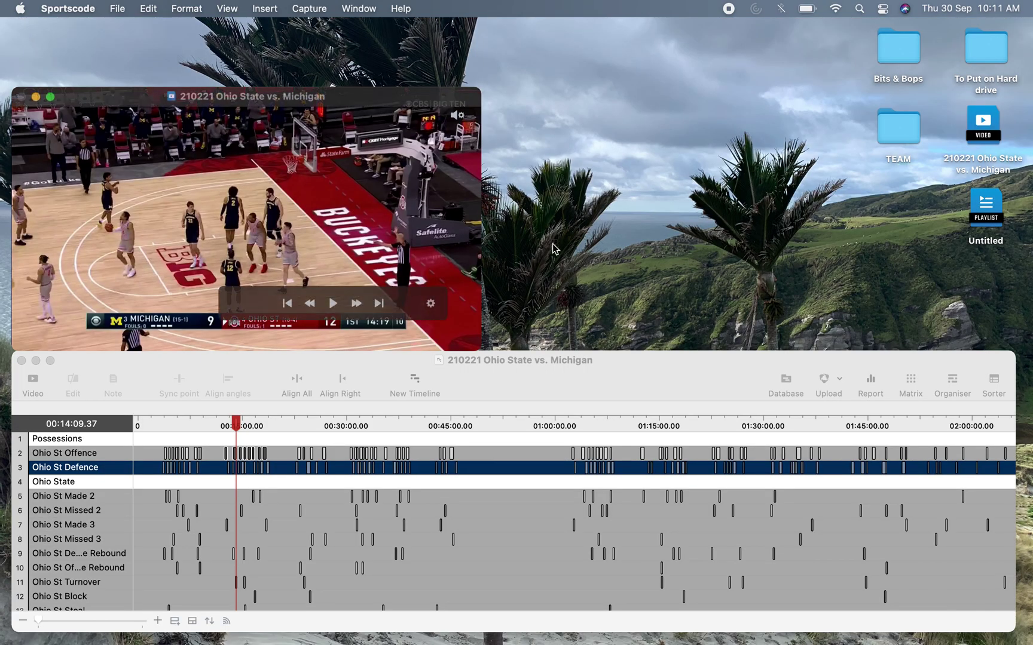
{"action": "double_click", "coordinate": [983, 209]}
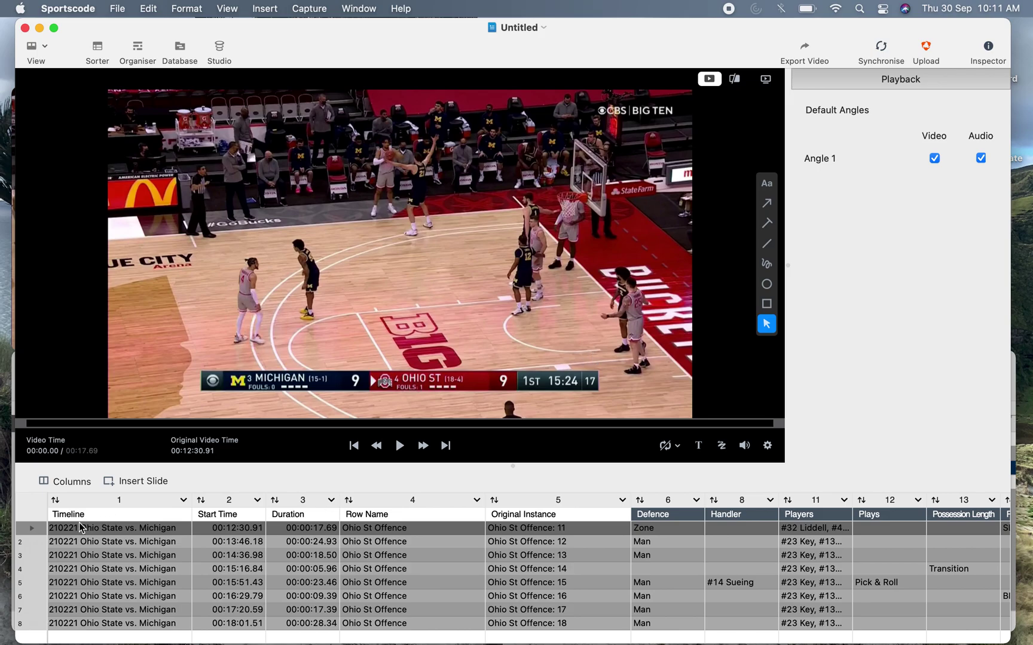
Send the playlist's first four clips to Studio, and enlarge the video preview with the clip list showing.
{"action": "left_click", "coordinate": [37, 569], "text": "shift"}
{"action": "left_click", "coordinate": [220, 46]}
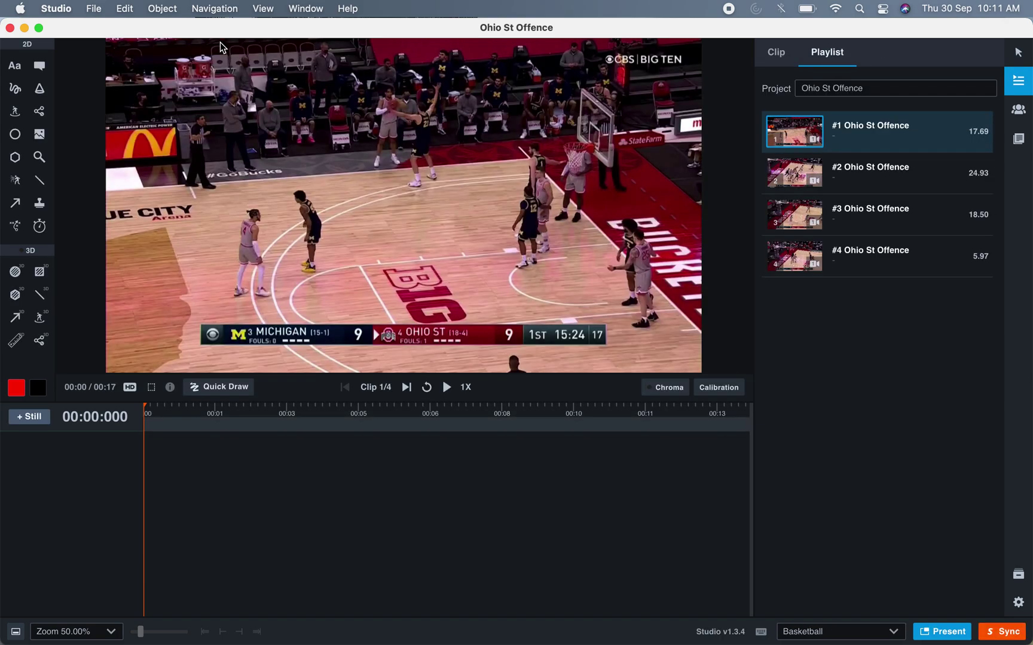
{"action": "left_click_drag", "start_coordinate": [496, 379], "coordinate": [495, 462]}
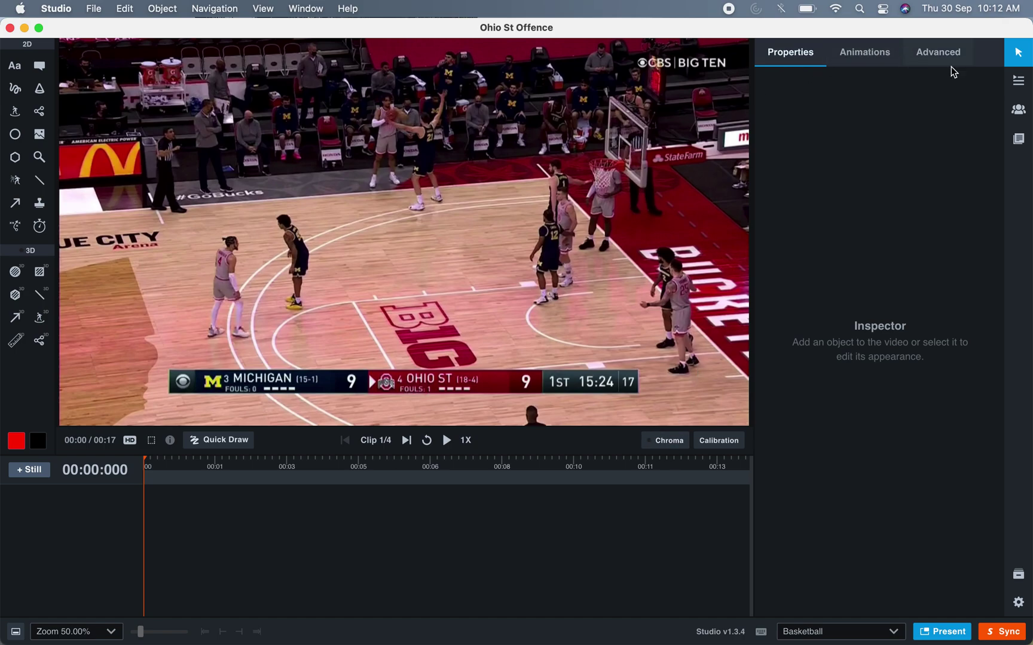
{"action": "left_click", "coordinate": [1019, 80]}
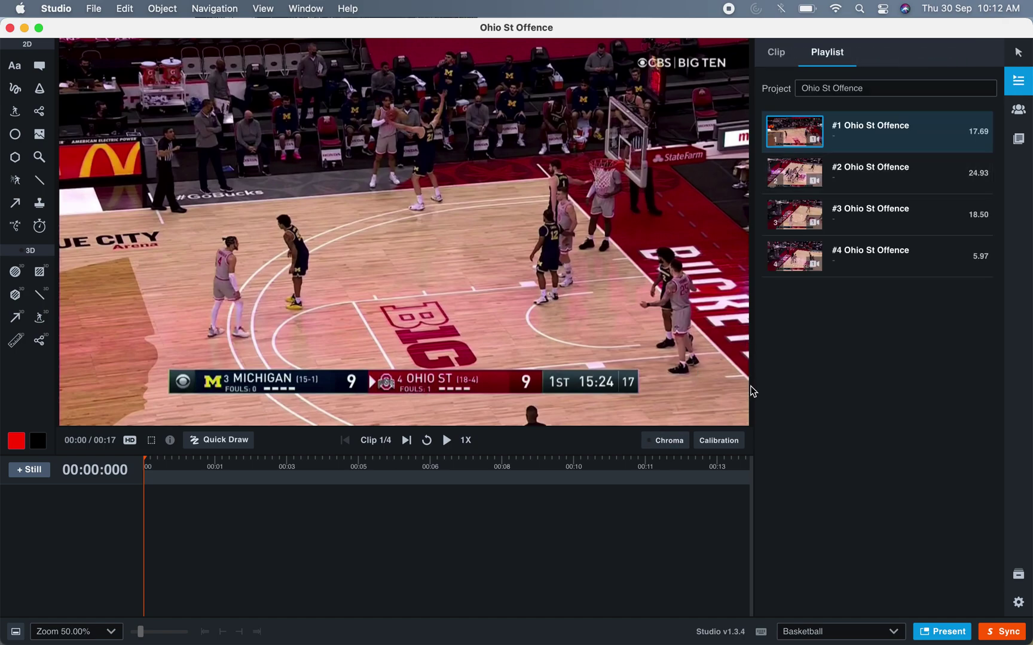
Build a chroma key mask for the first clip by sampling several areas of the court floor.
{"action": "left_click", "coordinate": [665, 441]}
{"action": "left_click", "coordinate": [521, 340]}
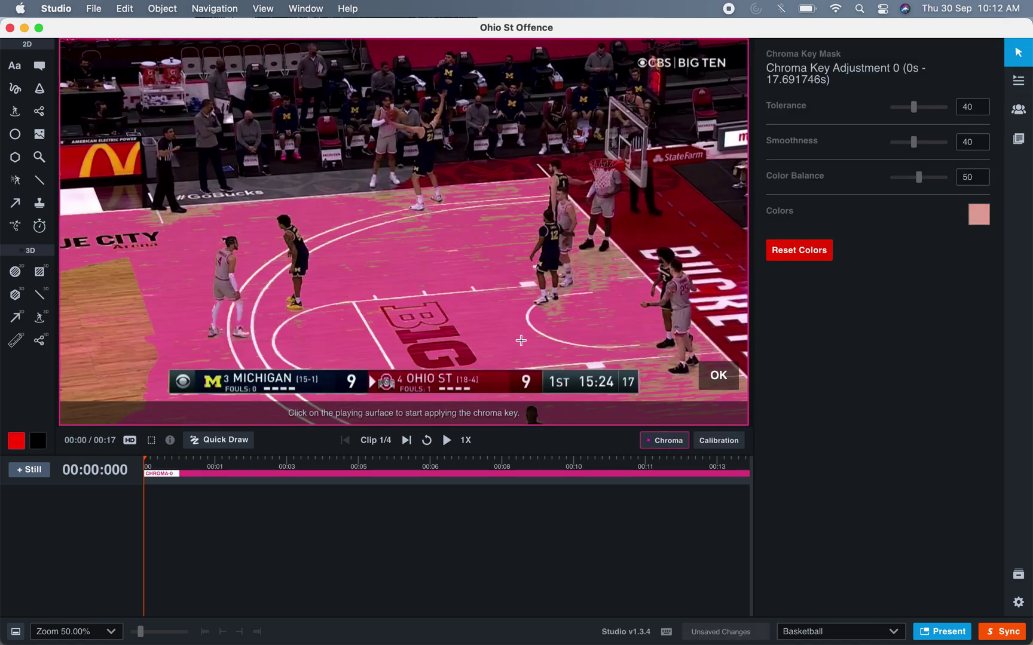
{"action": "left_click", "coordinate": [147, 318]}
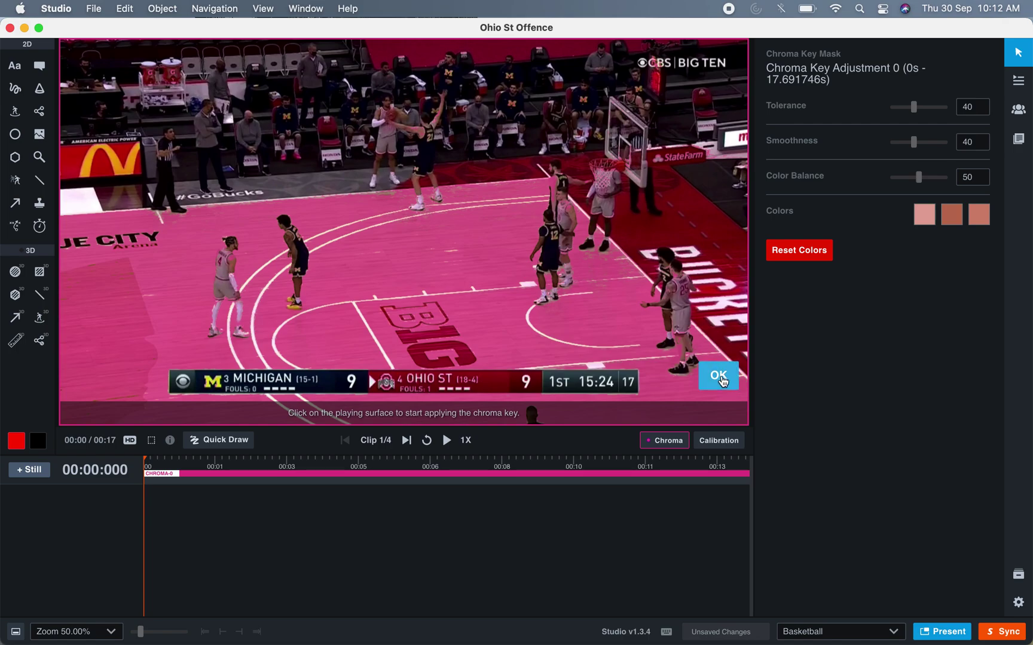
{"action": "left_click", "coordinate": [554, 182]}
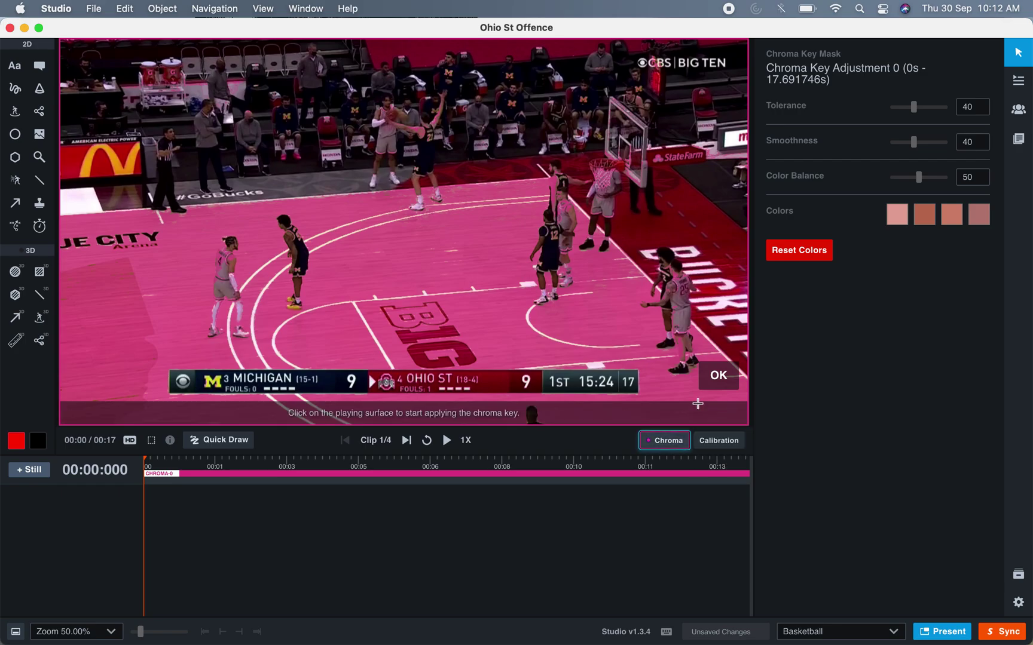
{"action": "left_click", "coordinate": [718, 374]}
Set the chroma key mask's Tolerance to 34 and reset its sampled colors.
{"action": "left_click", "coordinate": [668, 440]}
{"action": "left_click_drag", "start_coordinate": [914, 108], "coordinate": [910, 108]}
{"action": "left_click", "coordinate": [809, 250]}
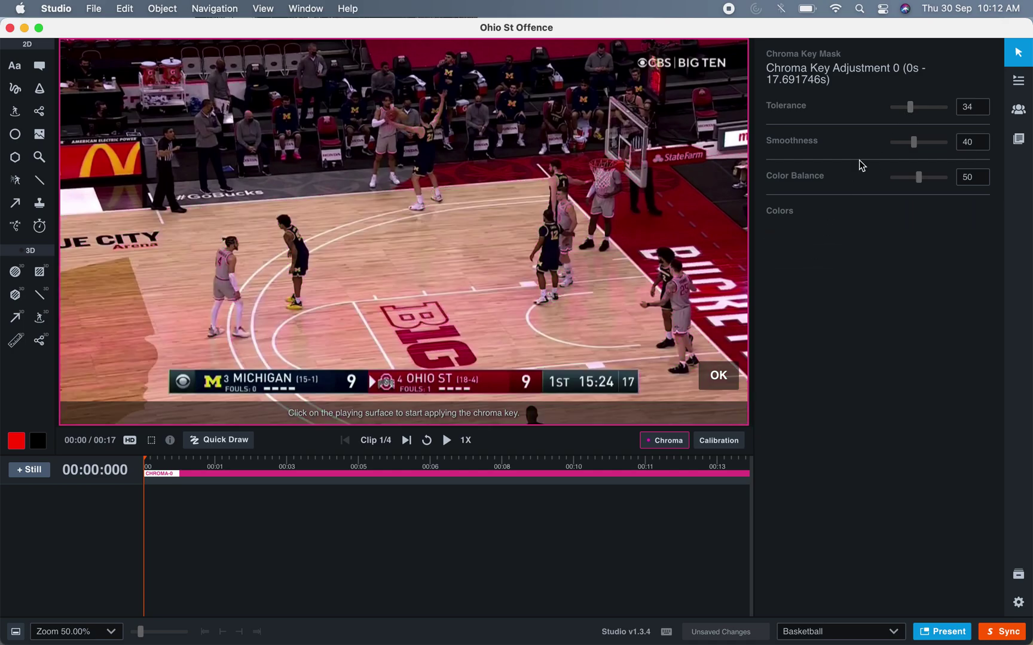
Resample the court's light wood, darker wood and red center logo for the chroma key mask, and accept it.
{"action": "left_click", "coordinate": [551, 344]}
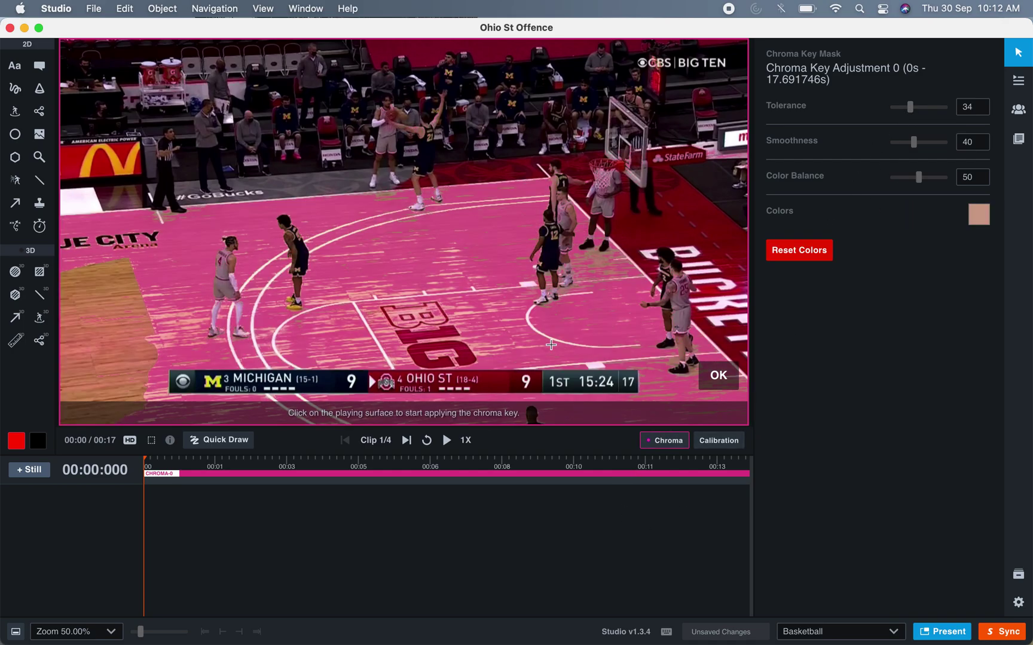
{"action": "left_click", "coordinate": [150, 359]}
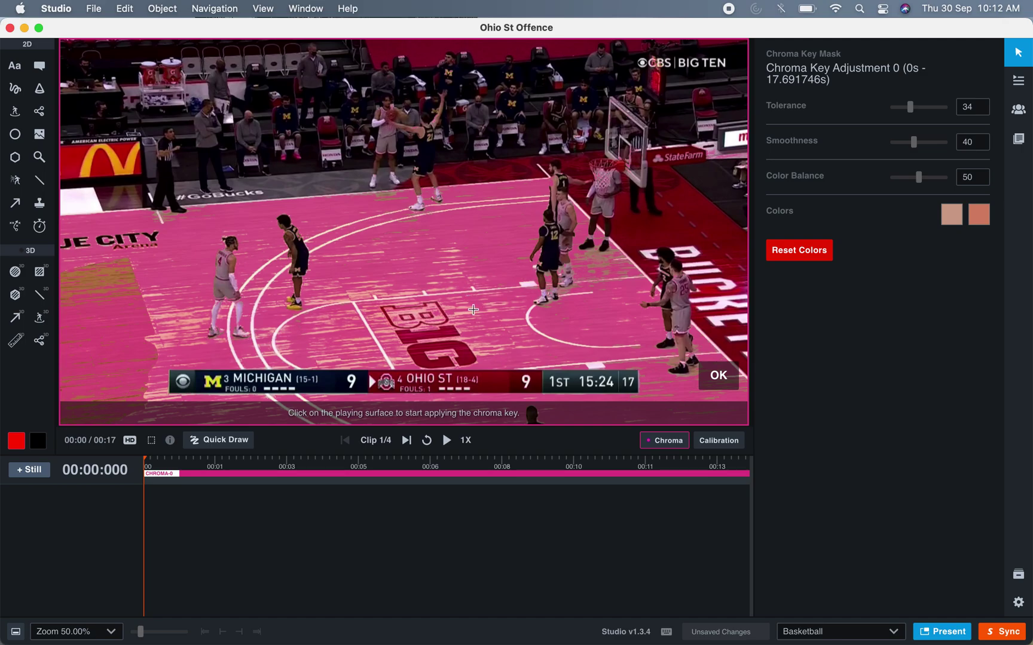
{"action": "left_click_drag", "start_coordinate": [474, 310], "coordinate": [435, 312]}
{"action": "left_click", "coordinate": [123, 284]}
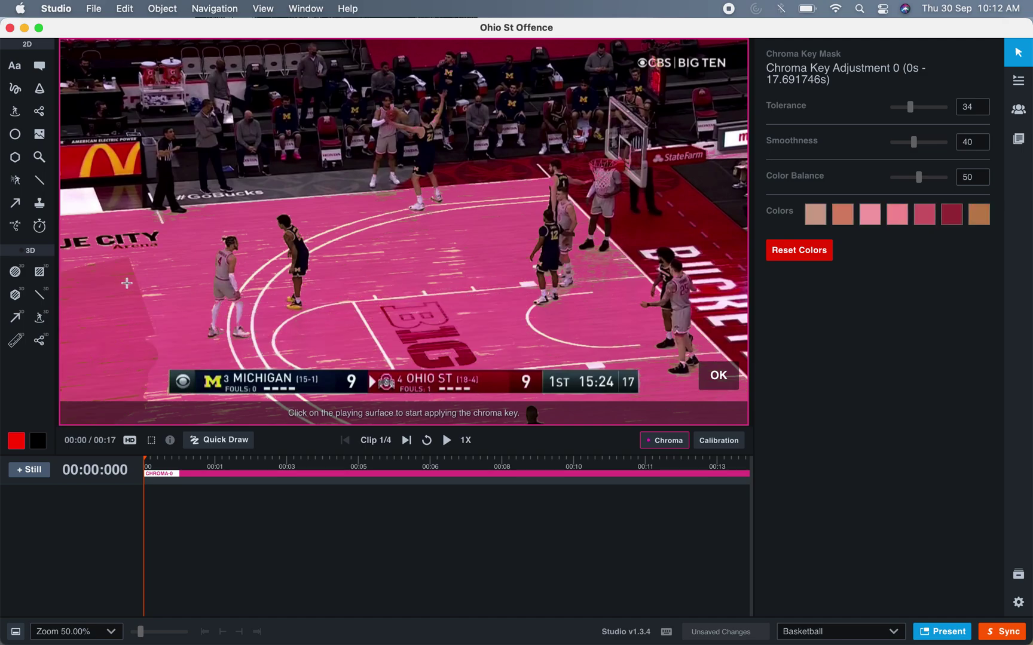
{"action": "left_click_drag", "start_coordinate": [434, 252], "coordinate": [453, 252]}
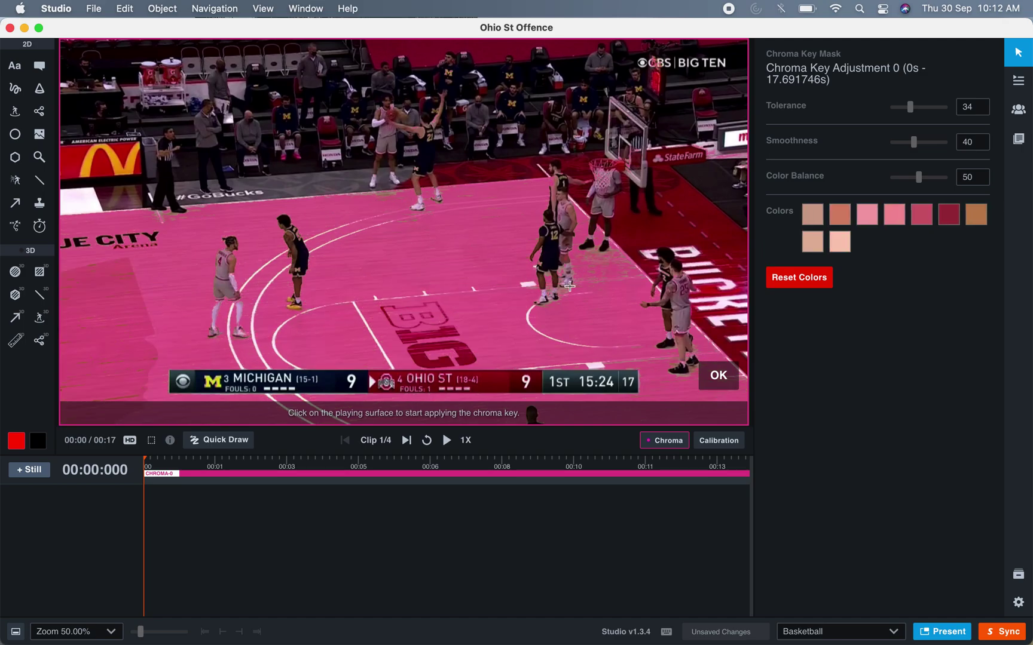
{"action": "left_click", "coordinate": [717, 375]}
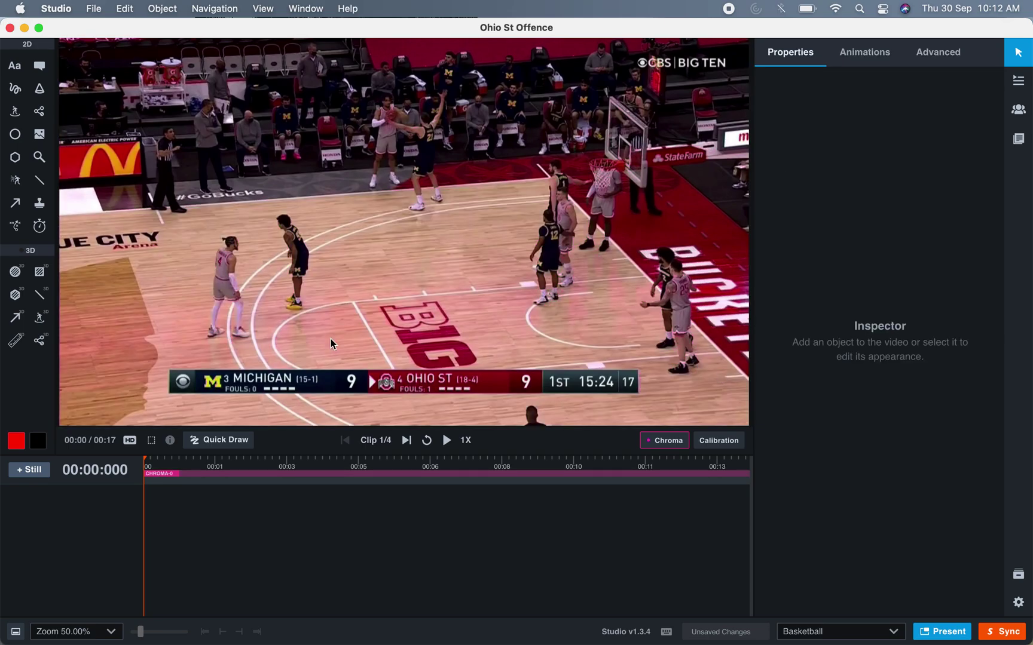
{"action": "left_click", "coordinate": [254, 460]}
{"action": "left_click", "coordinate": [326, 460]}
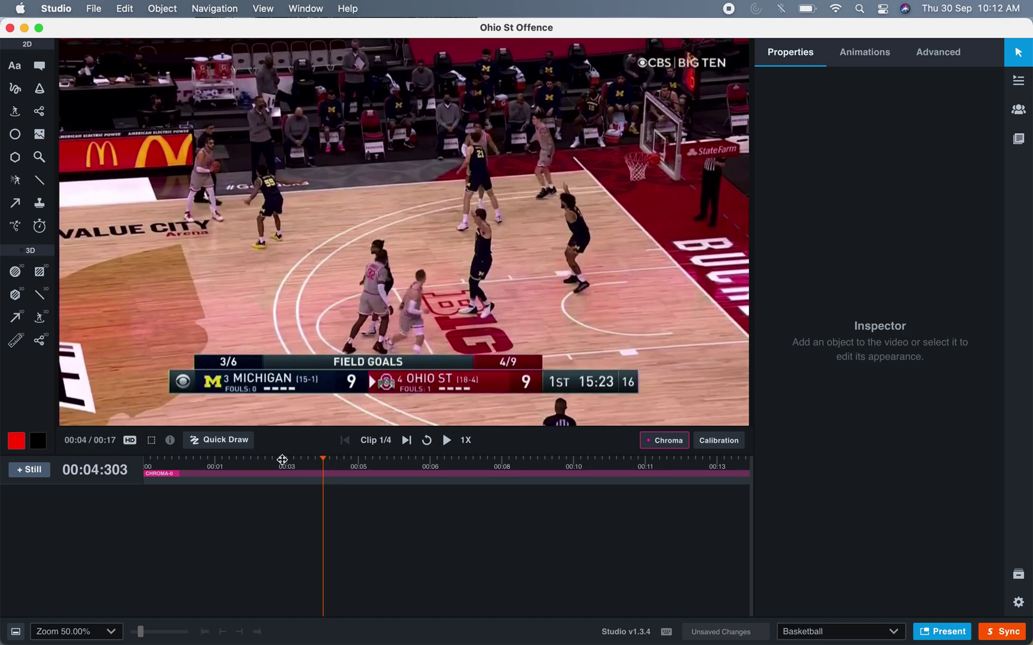
{"action": "left_click", "coordinate": [204, 460]}
{"action": "left_click", "coordinate": [15, 272]}
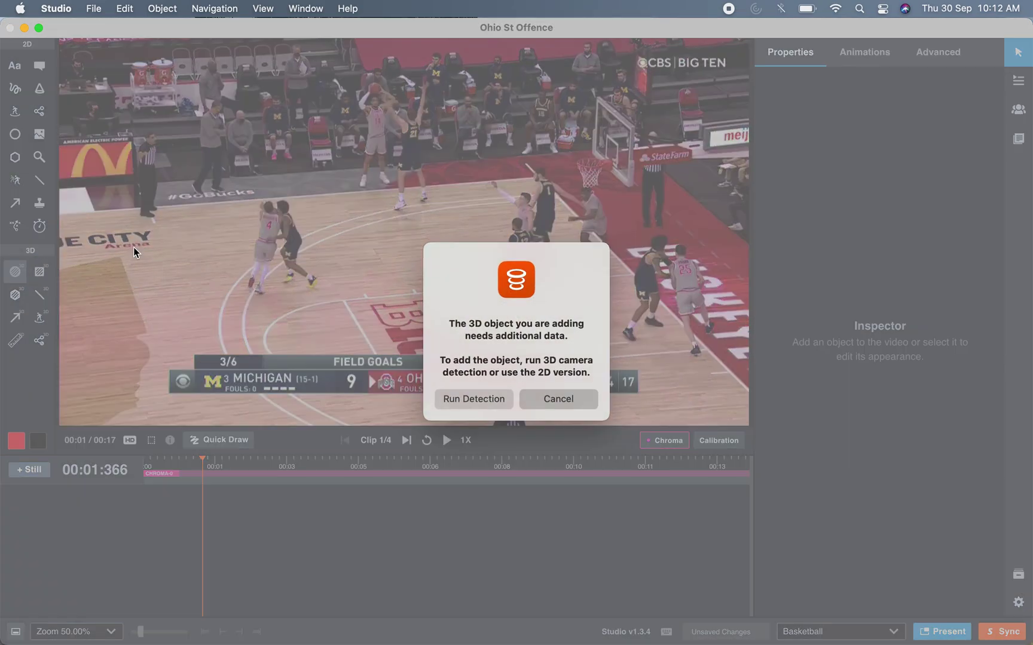
{"action": "left_click", "coordinate": [558, 399]}
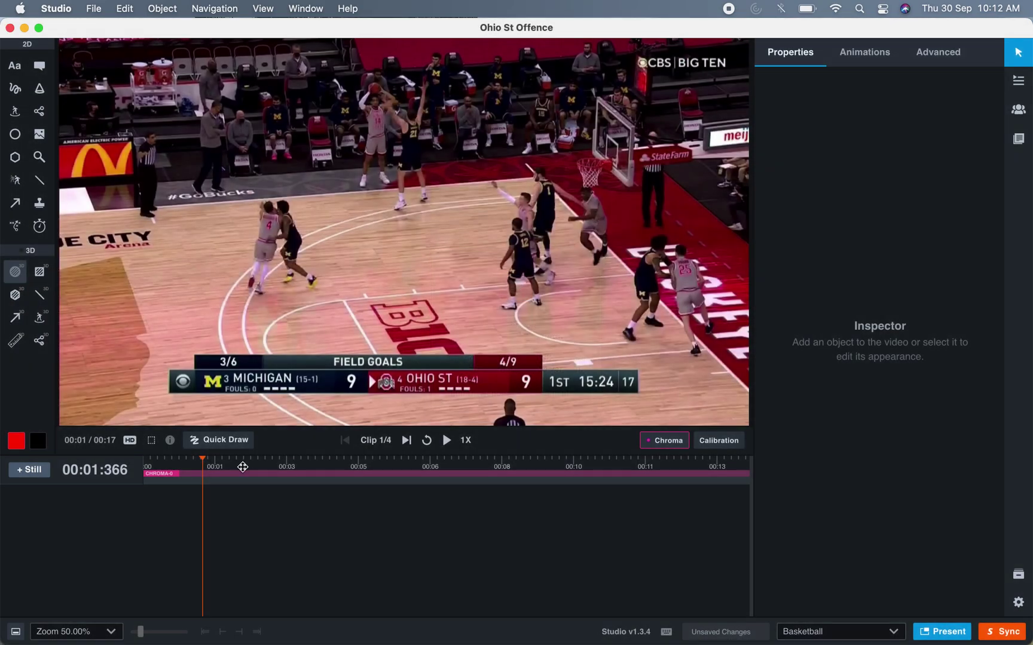
Play the first clip from near its start and step back to the frame at 00:11:845.
{"action": "left_click", "coordinate": [162, 459]}
{"action": "left_click_drag", "start_coordinate": [162, 459], "coordinate": [154, 459]}
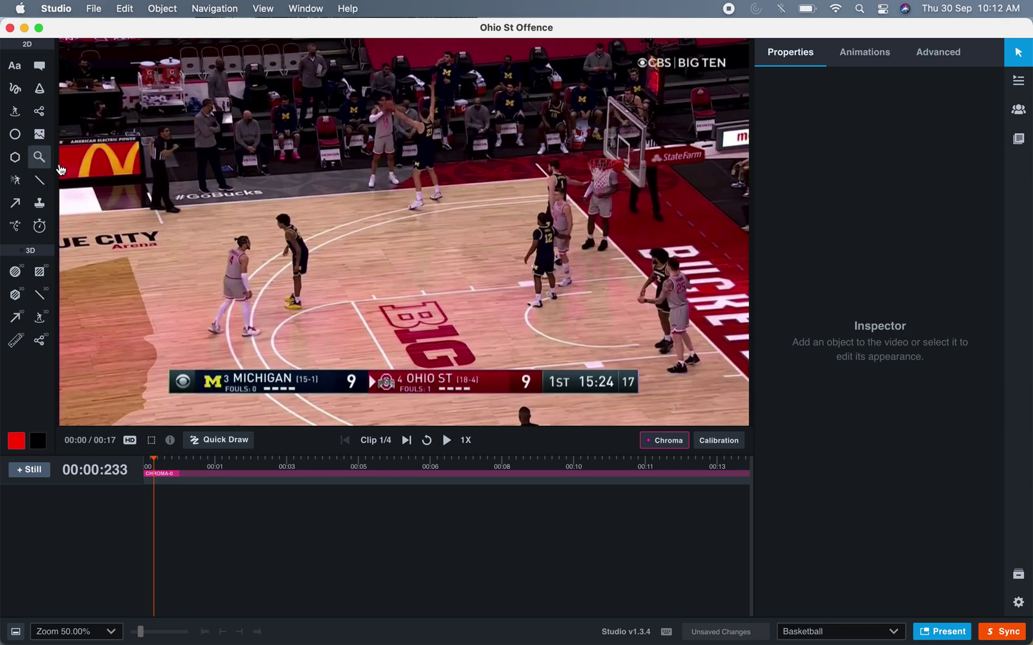
{"action": "key", "text": "space"}
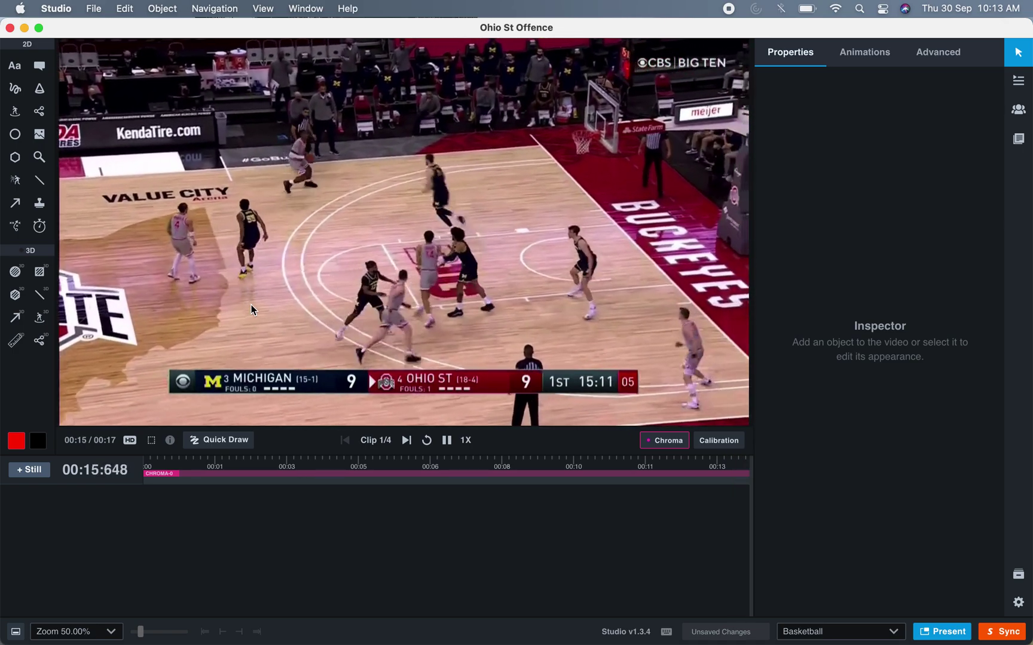
{"action": "key", "text": "Left"}
{"action": "key", "text": "Left"}
{"action": "key", "text": "Left"}
{"action": "key", "text": "Left"}
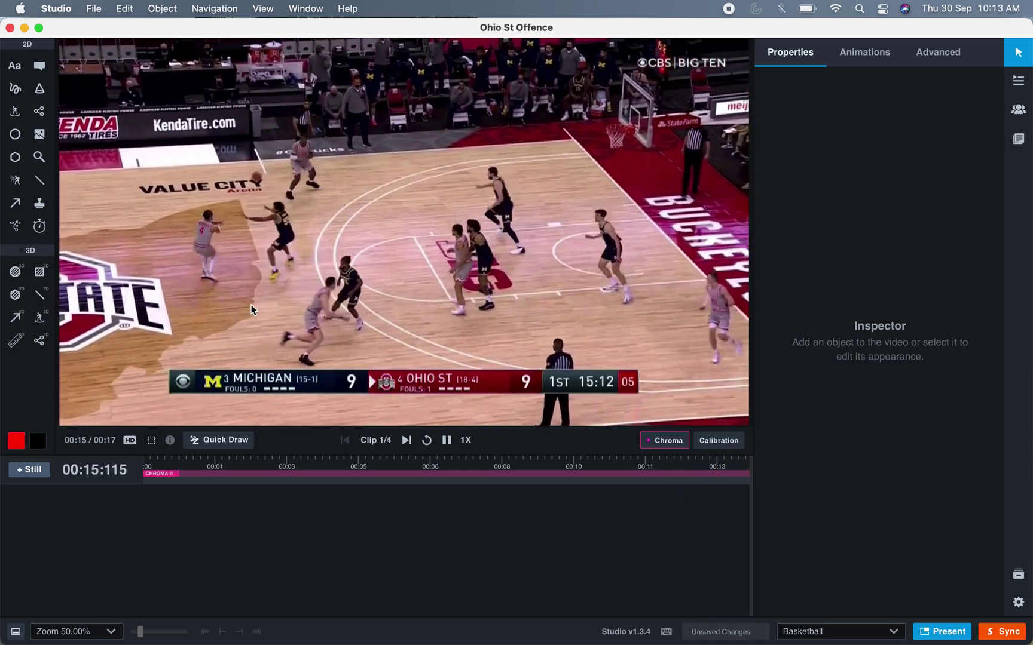
{"action": "key", "text": "Left"}
{"action": "key", "text": "Left"}
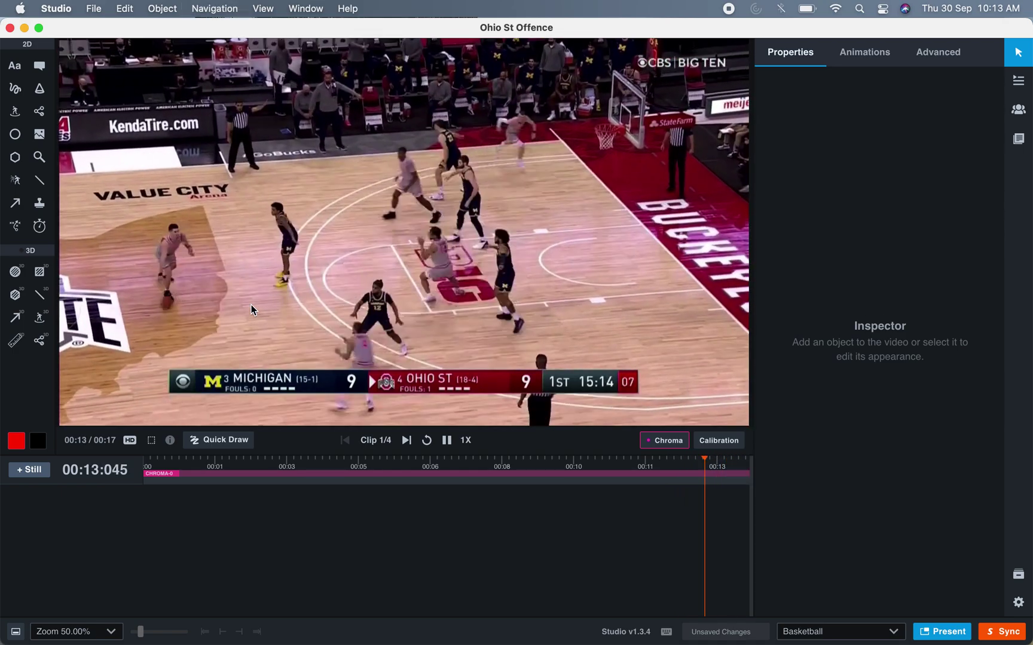
{"action": "key", "text": "Left"}
{"action": "key", "text": "space"}
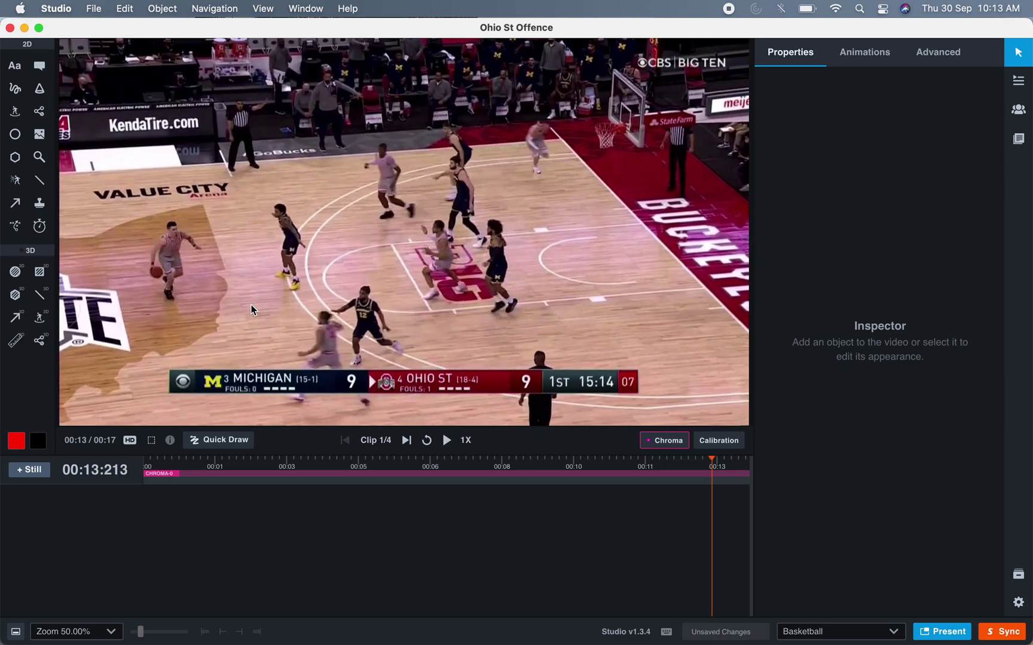
{"action": "key", "text": "space"}
{"action": "key", "text": "space"}
{"action": "key", "text": "Left"}
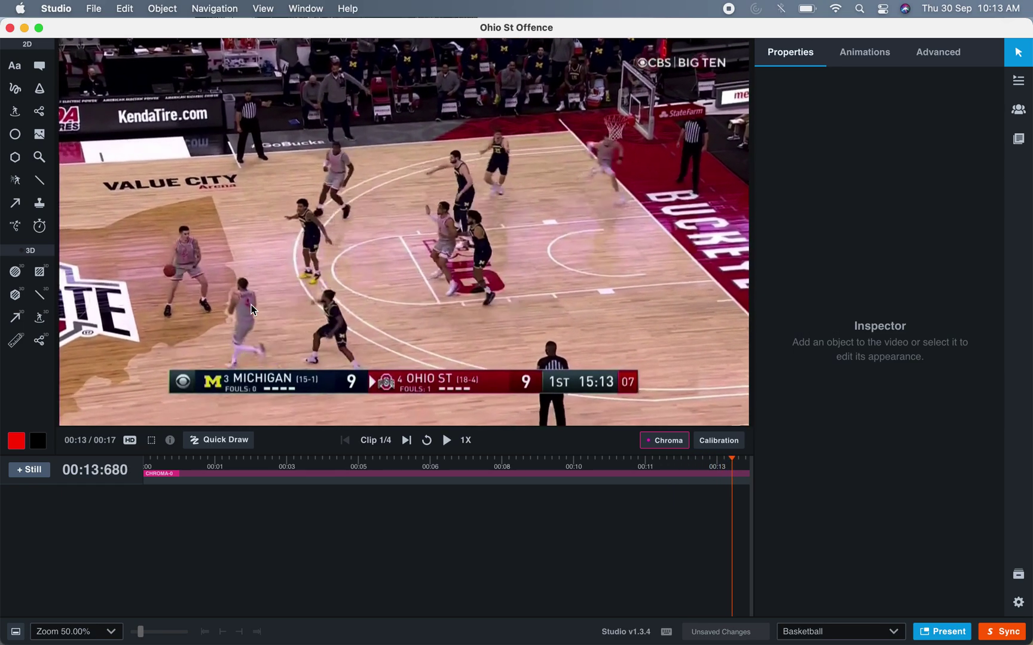
{"action": "key", "text": "Left"}
{"action": "key", "text": "Left"}
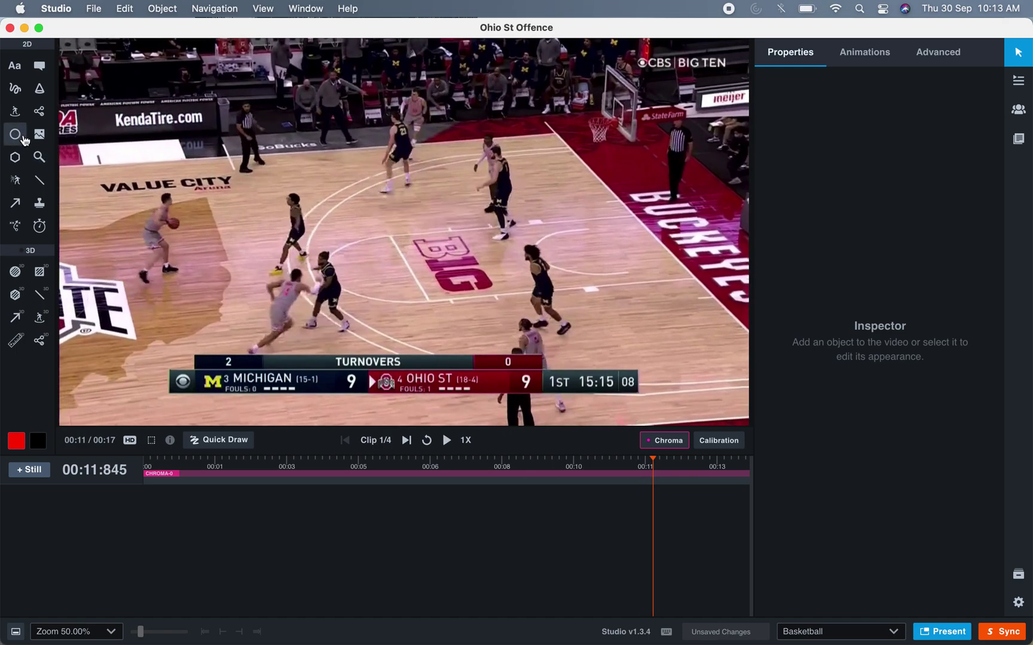
Place a 2D trackable player disc by the players near the far sideline, narrowing it to about 5.8% width.
{"action": "left_click", "coordinate": [16, 113]}
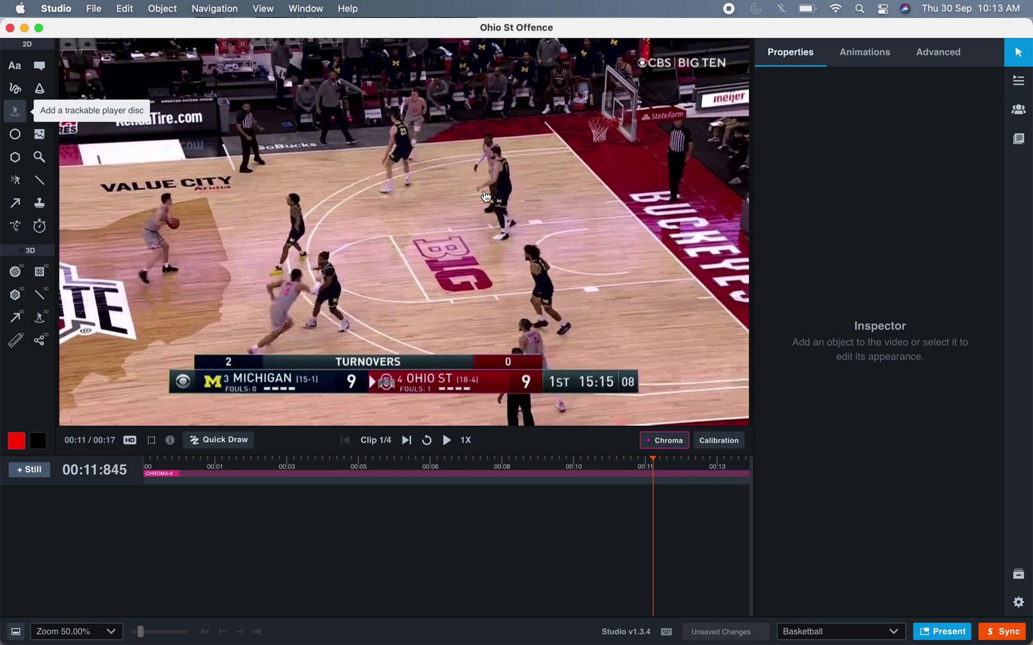
{"action": "left_click", "coordinate": [408, 148]}
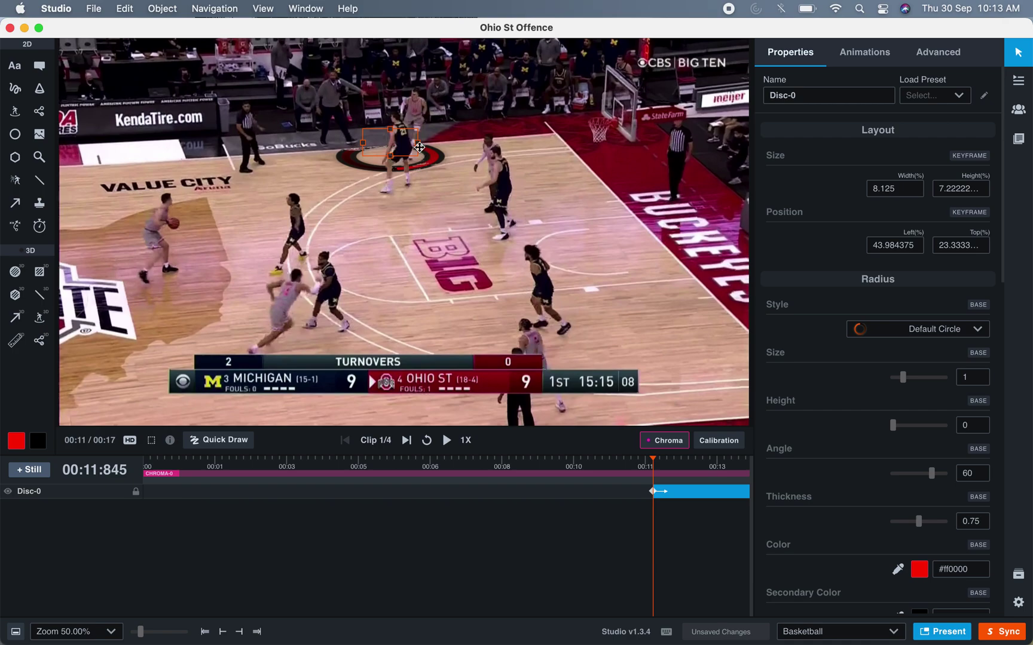
{"action": "mouse_move", "coordinate": [418, 143]}
{"action": "left_mouse_down"}
{"action": "mouse_move", "coordinate": [388, 149]}
{"action": "mouse_move", "coordinate": [402, 154]}
{"action": "left_mouse_up"}
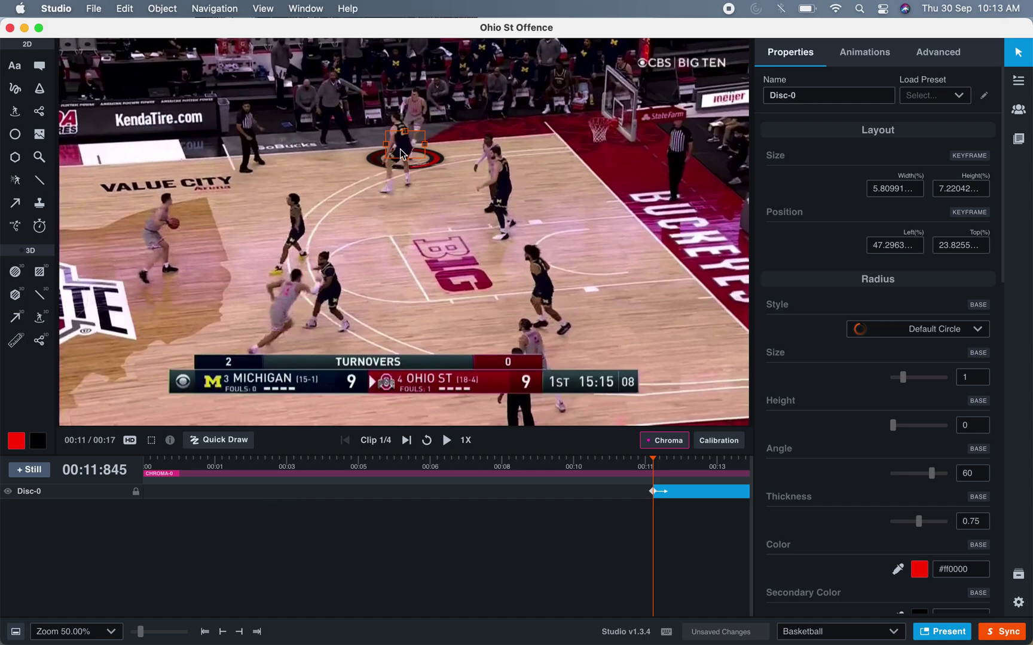
Add a position keyframe at 00:12:978 by moving the disc to the Ohio State player running near the far baseline corner.
{"action": "left_click", "coordinate": [467, 194]}
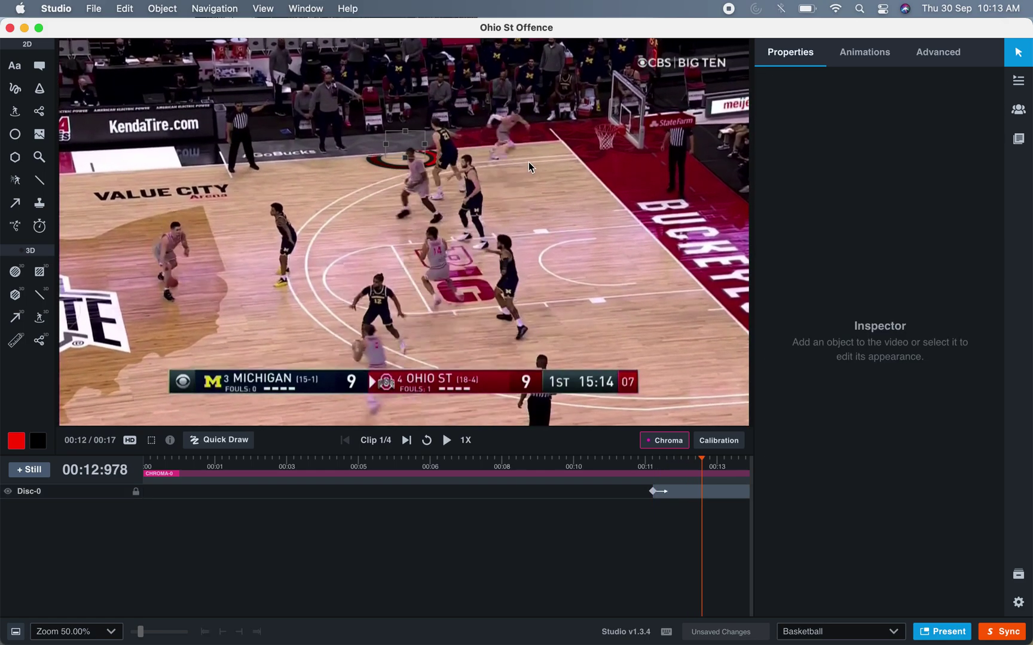
{"action": "left_click_drag", "start_coordinate": [401, 148], "coordinate": [496, 152]}
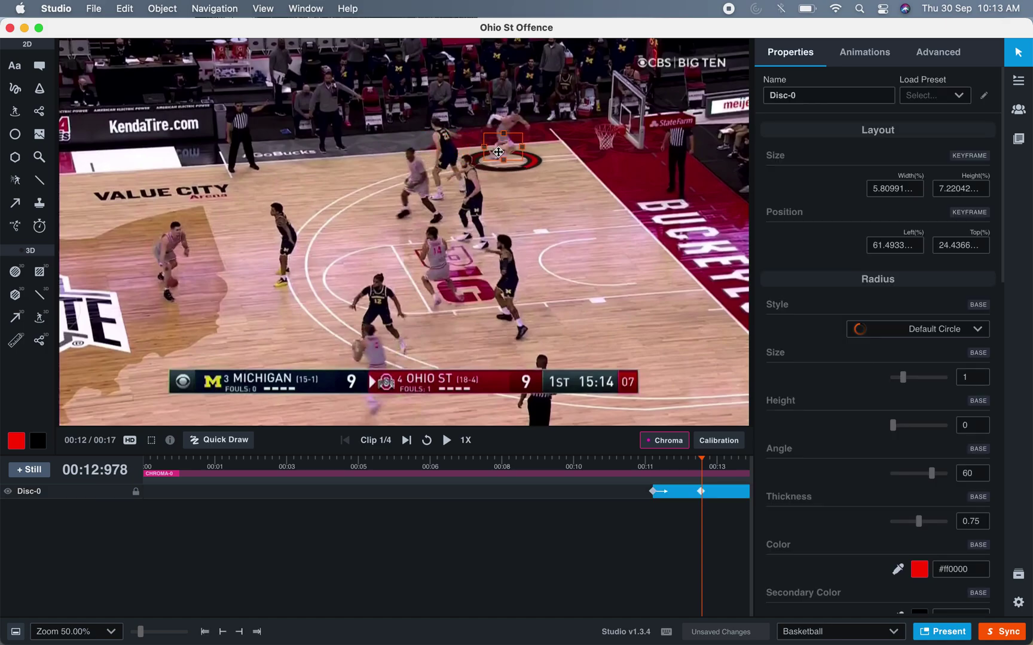
Add position keyframes from 00:13:846 that move the disc along the baseline with the running Ohio State player.
{"action": "left_click", "coordinate": [507, 161]}
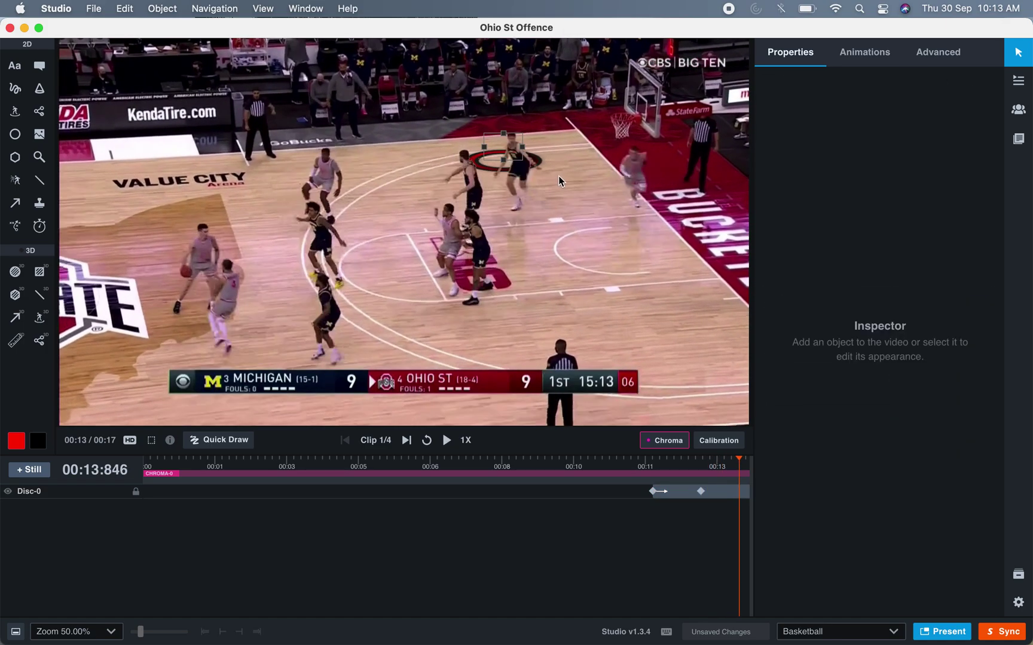
{"action": "left_click_drag", "start_coordinate": [513, 151], "coordinate": [684, 245]}
{"action": "left_click", "coordinate": [642, 199]}
{"action": "left_click", "coordinate": [613, 520]}
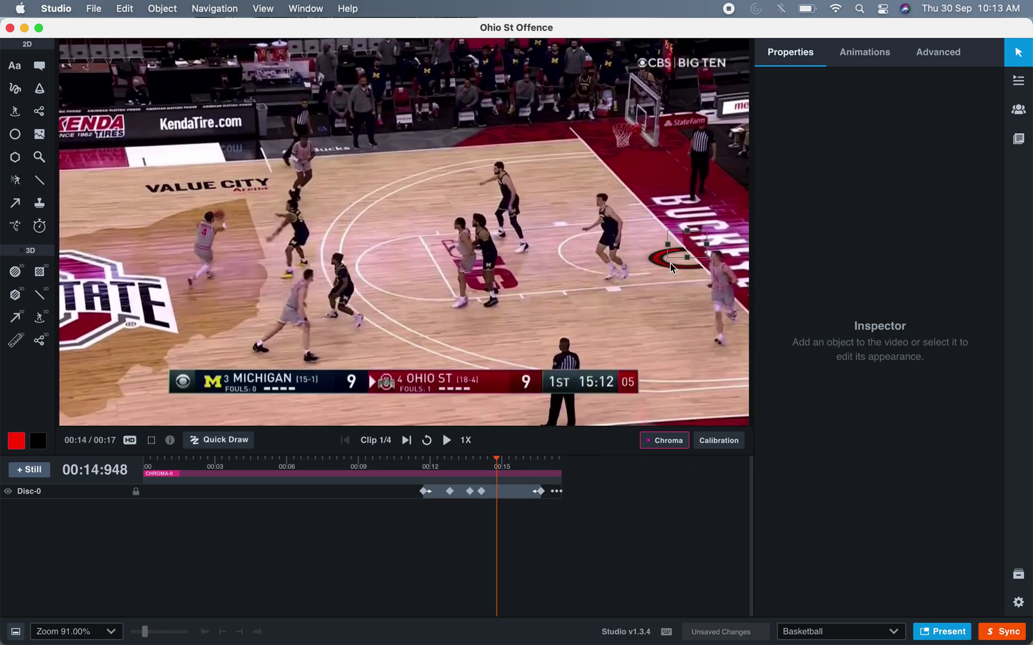
Add disc position keyframes between 00:14:948 and 00:16:616, following the Ohio State player into the near baseline corner.
{"action": "left_click_drag", "start_coordinate": [672, 268], "coordinate": [672, 405]}
{"action": "key", "text": "space"}
{"action": "key", "text": "space"}
{"action": "key", "text": "space"}
{"action": "left_click", "coordinate": [678, 400]}
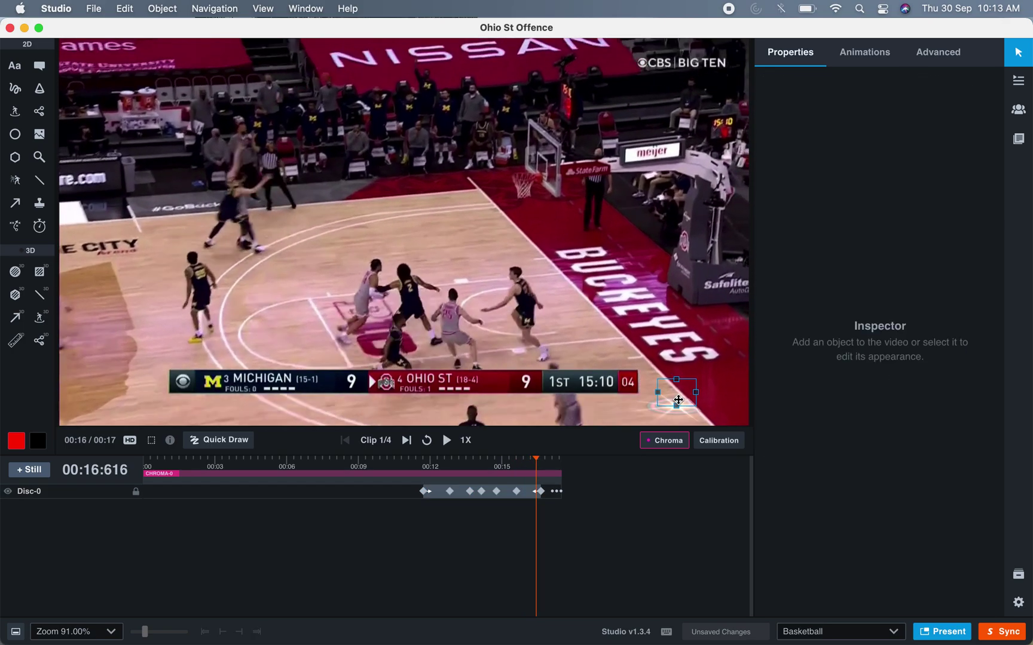
{"action": "left_click_drag", "start_coordinate": [674, 399], "coordinate": [648, 396]}
{"action": "key", "text": "Left"}
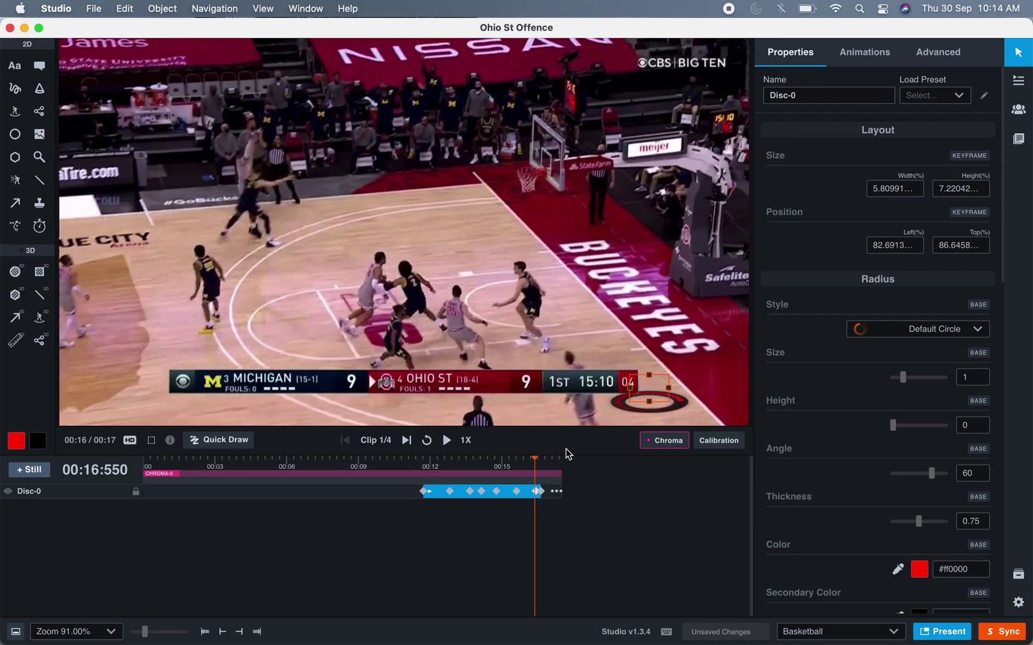
Review the disc's last movements and trim the end of its track to 00:15:815.
{"action": "key", "text": "Left"}
{"action": "key", "text": "Right"}
{"action": "key", "text": "Right"}
{"action": "key", "text": "Right"}
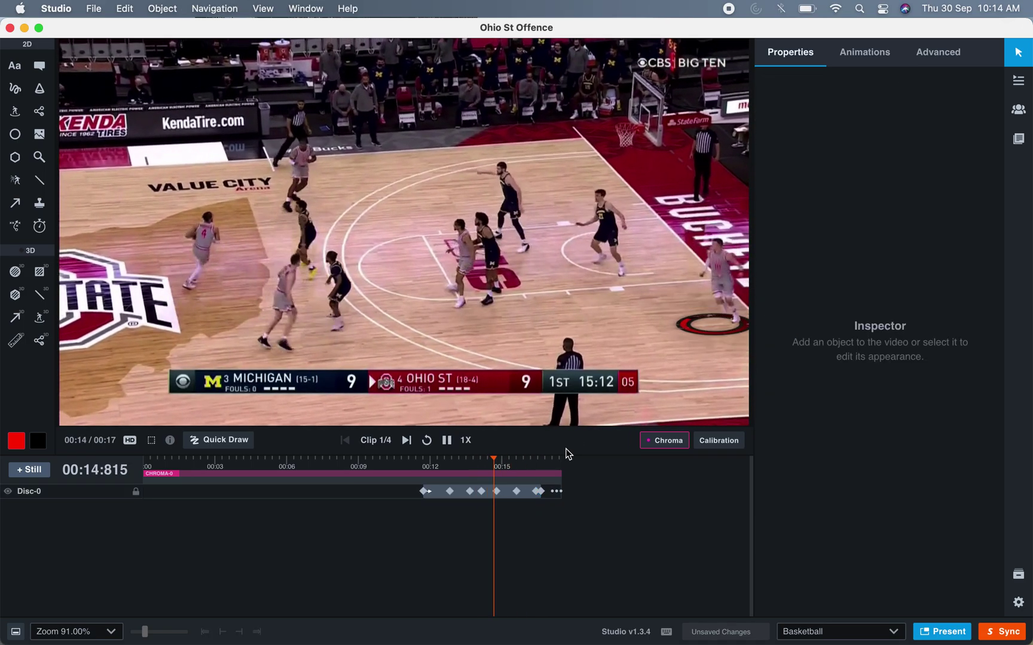
{"action": "key", "text": "Right"}
{"action": "key", "text": "Right"}
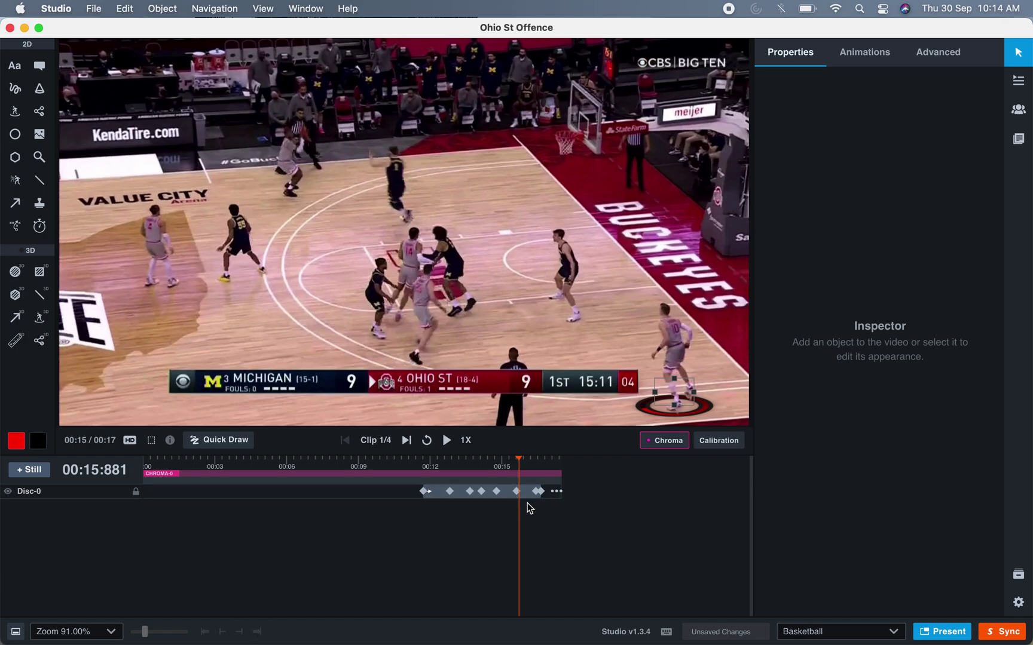
{"action": "left_click", "coordinate": [519, 499]}
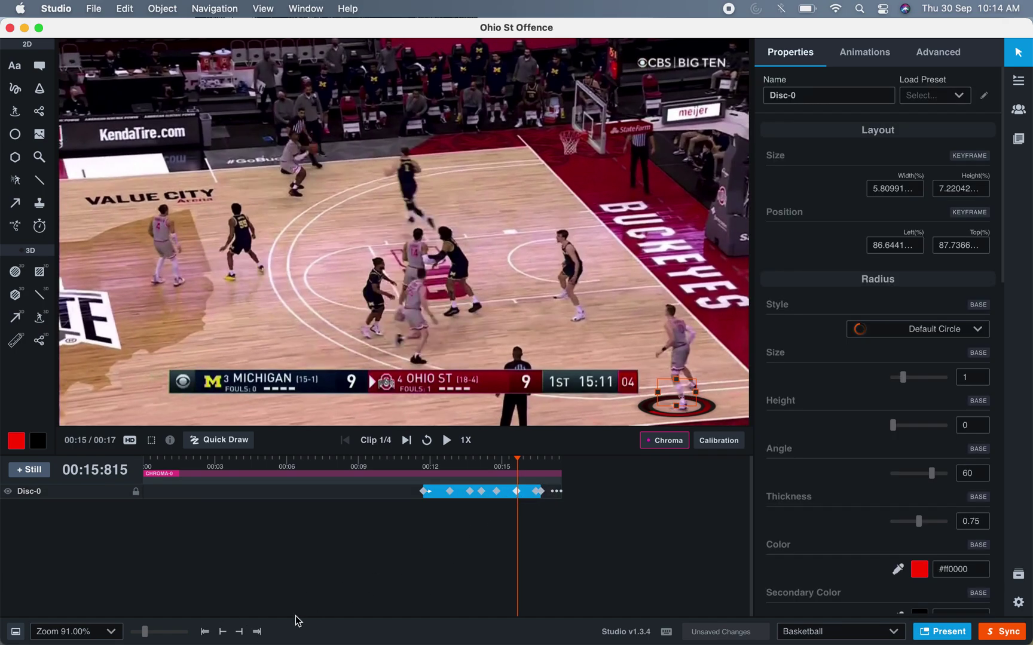
{"action": "left_click", "coordinate": [239, 632]}
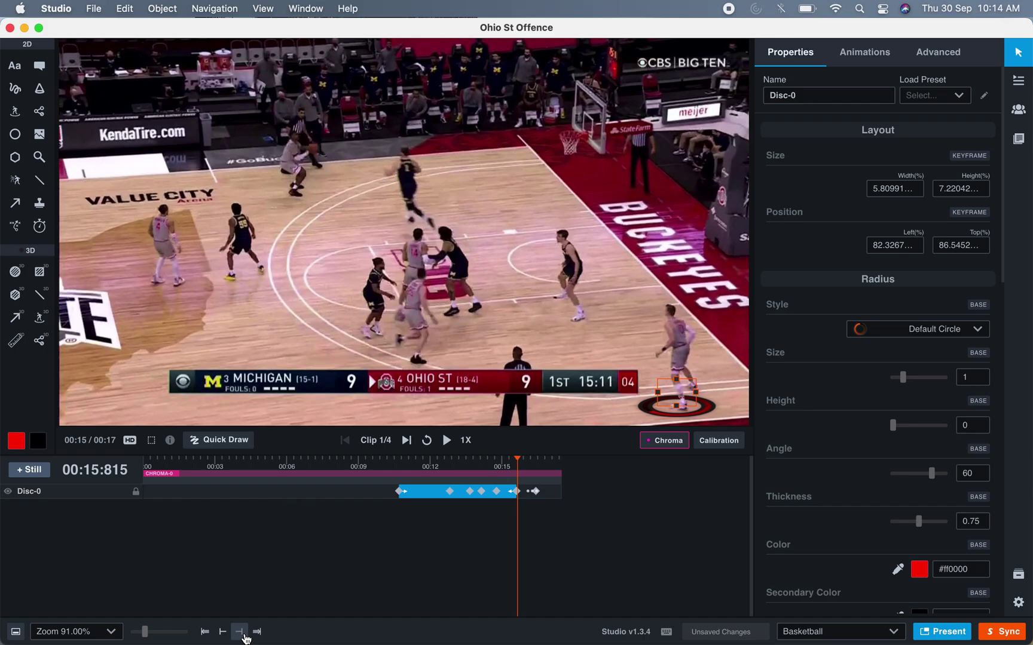
Replay the clip from 00:10:676 to check the disc's tracking, and return to the frame at 00:10:776.
{"action": "left_click", "coordinate": [509, 510]}
{"action": "key", "text": "space"}
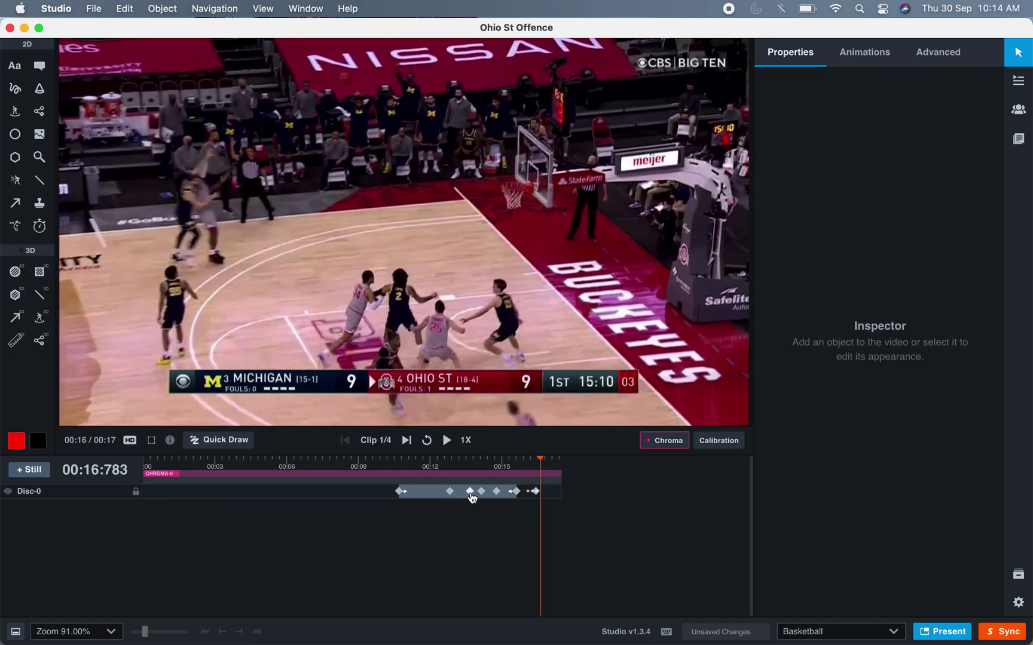
{"action": "left_click", "coordinate": [396, 459]}
{"action": "key", "text": "space"}
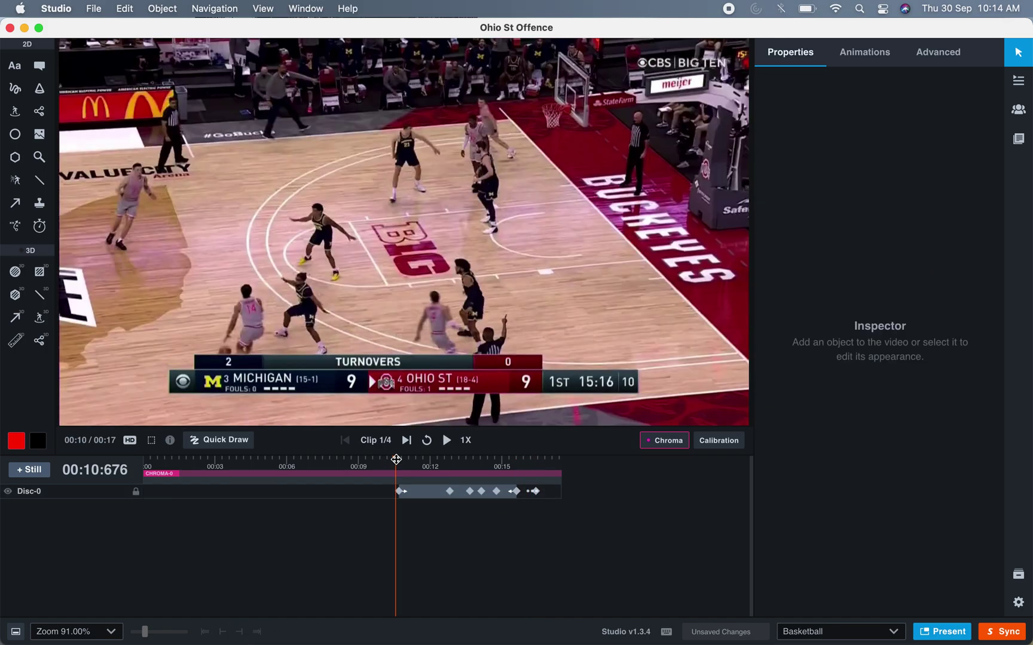
{"action": "key", "text": "space"}
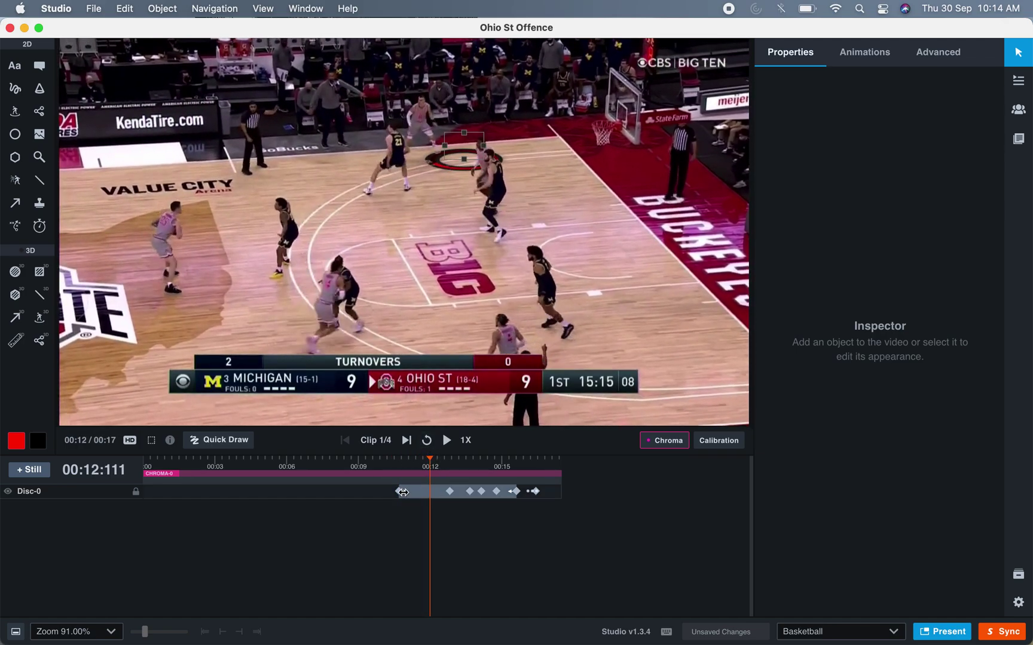
{"action": "key", "text": "space"}
{"action": "key", "text": "space"}
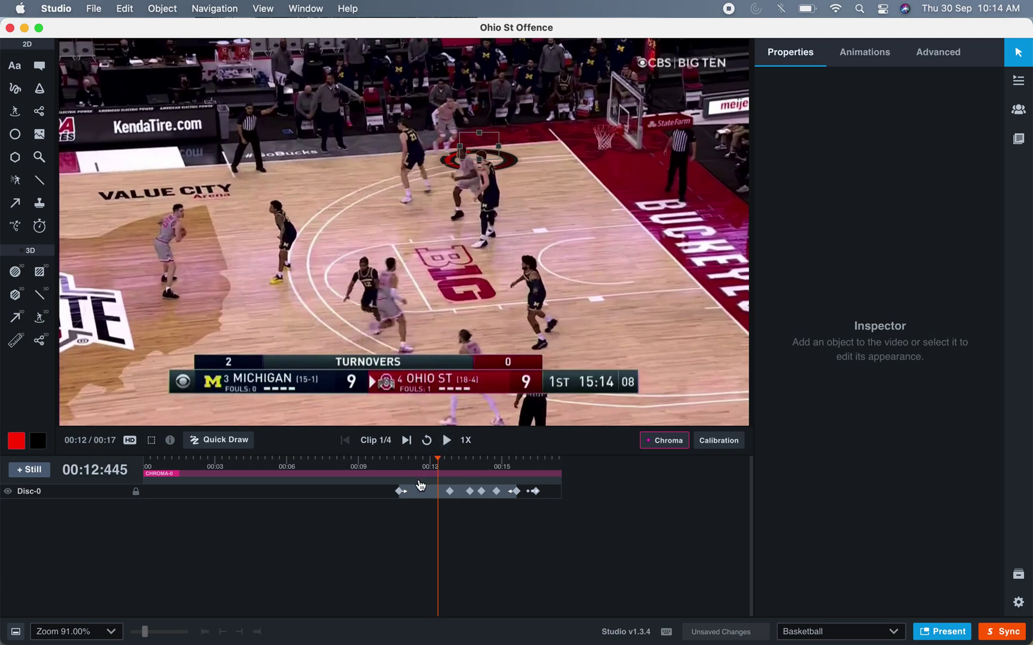
{"action": "left_click", "coordinate": [413, 462]}
{"action": "left_click_drag", "start_coordinate": [411, 466], "coordinate": [397, 461]}
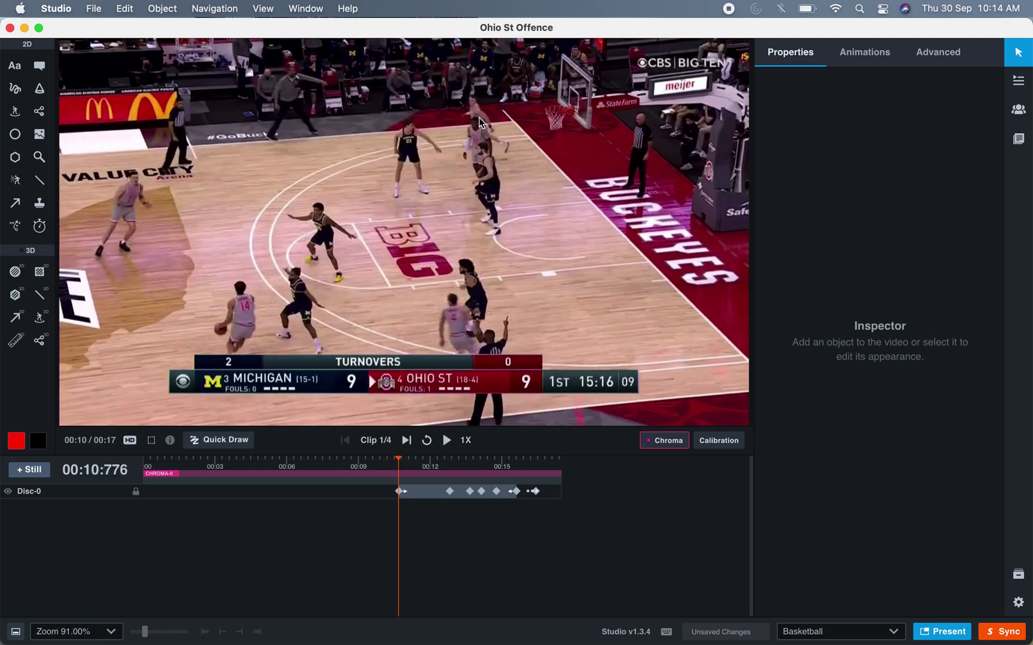
Add disc position keyframes from 00:11:043 that align it with the Ohio State player running along the far sideline.
{"action": "key", "text": "space"}
{"action": "key", "text": "space"}
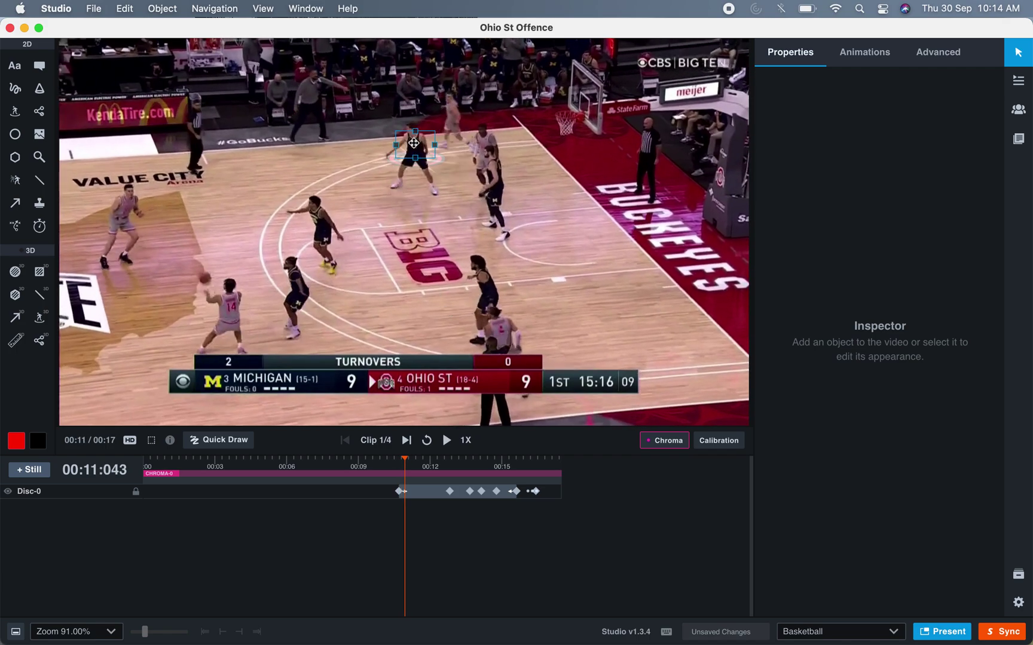
{"action": "left_click_drag", "start_coordinate": [439, 140], "coordinate": [406, 146]}
{"action": "key", "text": "space"}
{"action": "key", "text": "space"}
{"action": "key", "text": "space"}
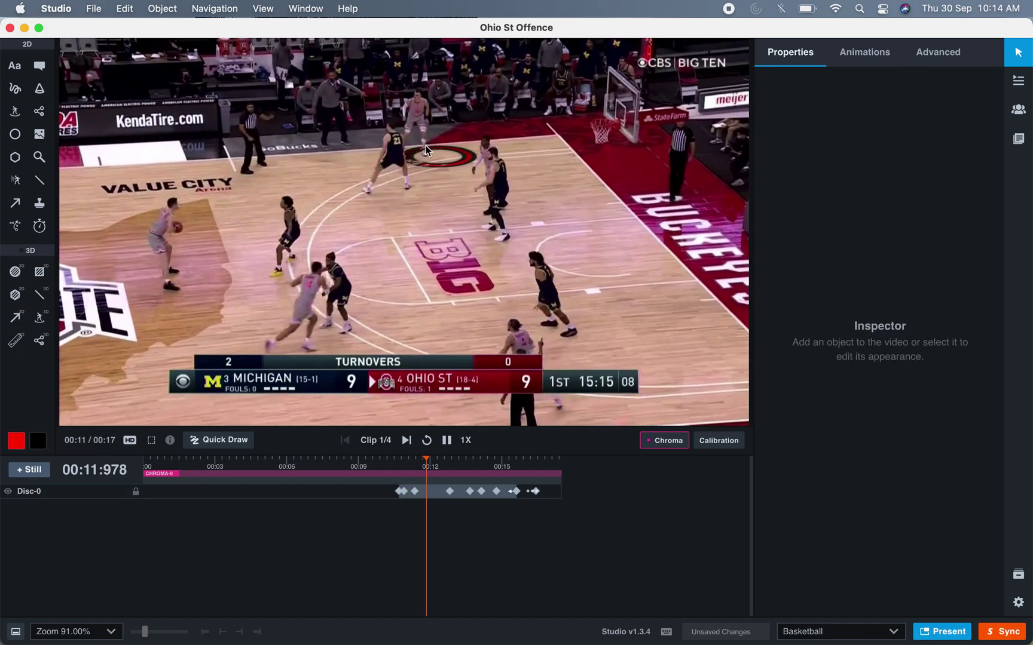
{"action": "left_click_drag", "start_coordinate": [474, 154], "coordinate": [444, 150]}
{"action": "key", "text": "space"}
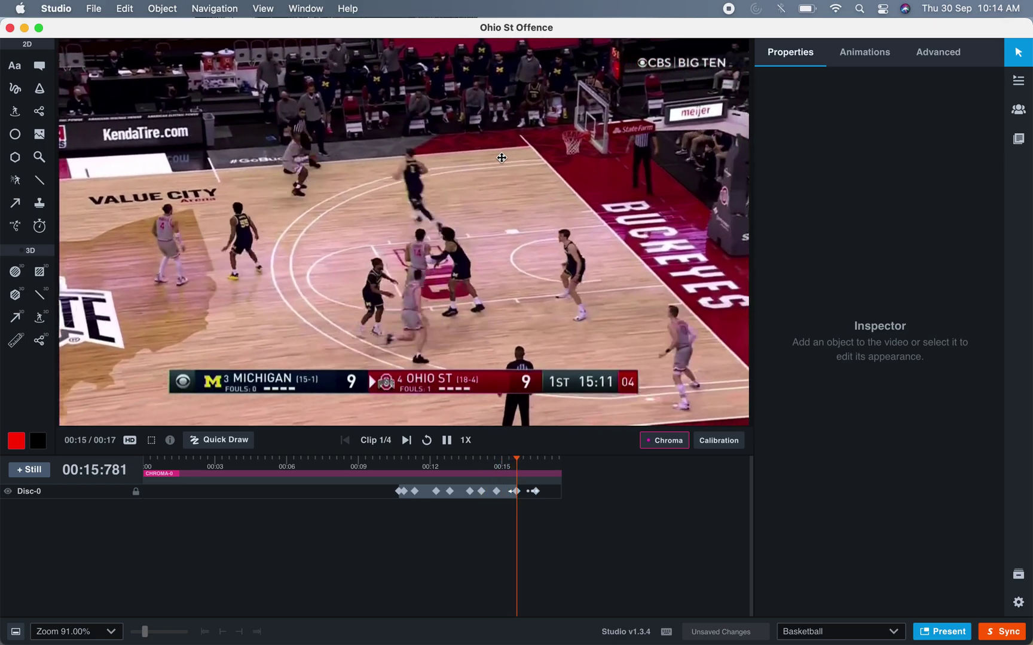
Add disc position keyframes between 00:14:915 and 00:15:815, keeping it under the Ohio State player near the near baseline corner.
{"action": "key", "text": "space"}
{"action": "left_click_drag", "start_coordinate": [506, 462], "coordinate": [495, 463]}
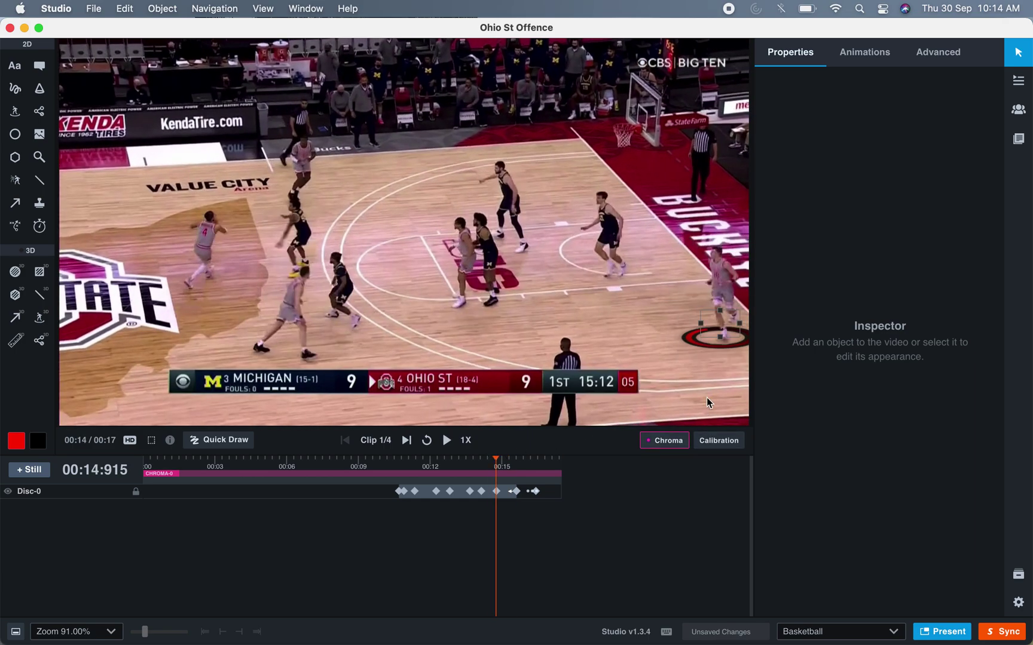
{"action": "key", "text": "space"}
{"action": "left_click_drag", "start_coordinate": [694, 343], "coordinate": [688, 388]}
{"action": "key", "text": "space"}
{"action": "key", "text": "space"}
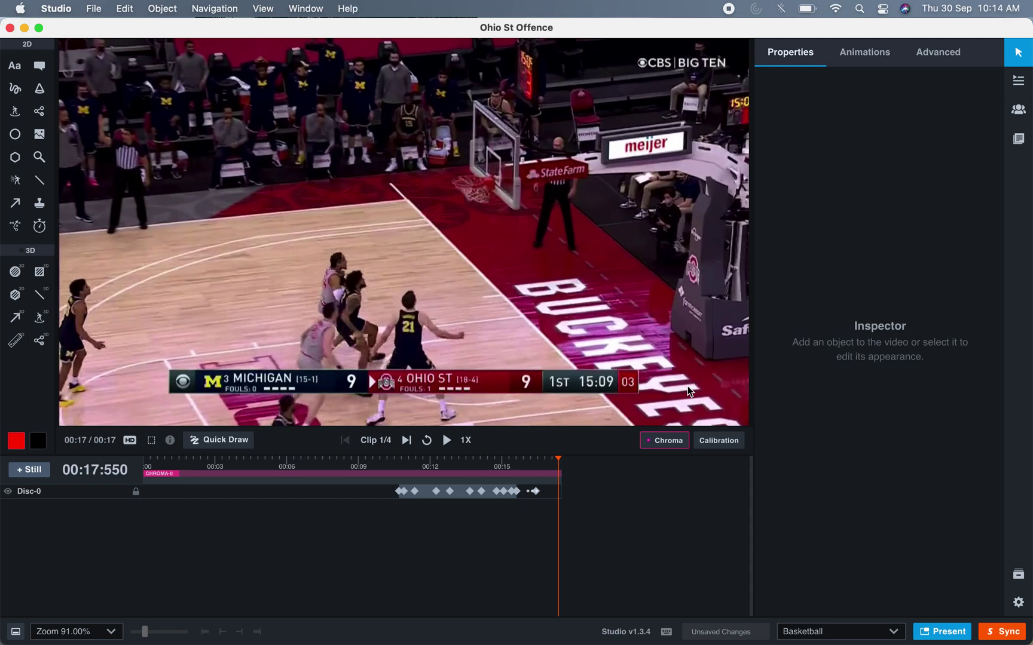
Place a 2D zoom lens over the players in the lane at 00:16:048, sized about 12.4% wide and 17.1% high.
{"action": "key", "text": "space"}
{"action": "key", "text": "Left"}
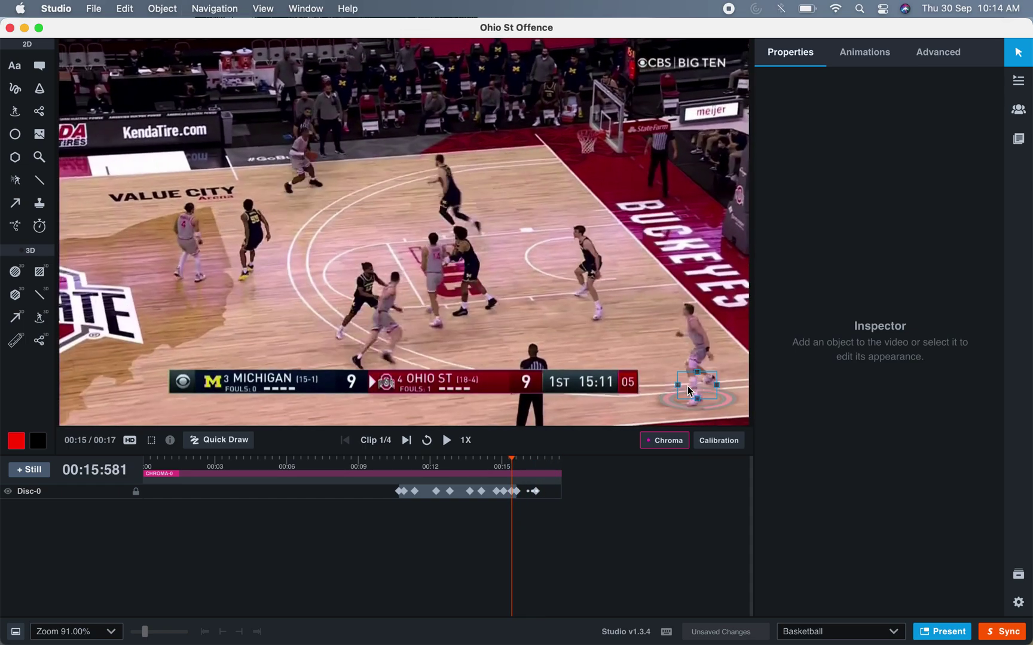
{"action": "key", "text": "Right"}
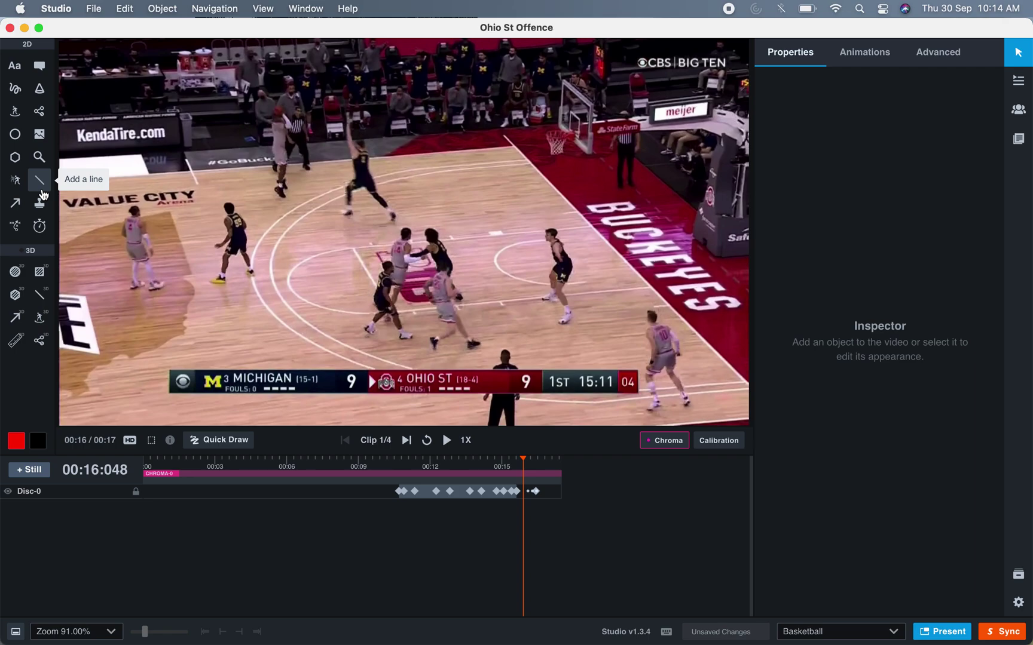
{"action": "left_click", "coordinate": [38, 157]}
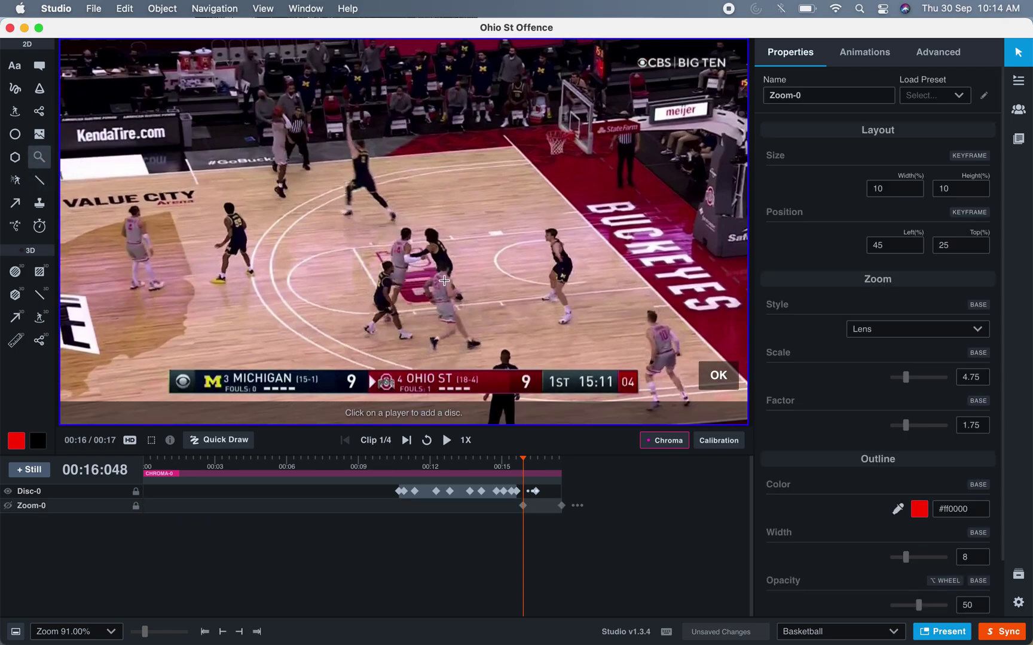
{"action": "left_click_drag", "start_coordinate": [406, 263], "coordinate": [417, 239]}
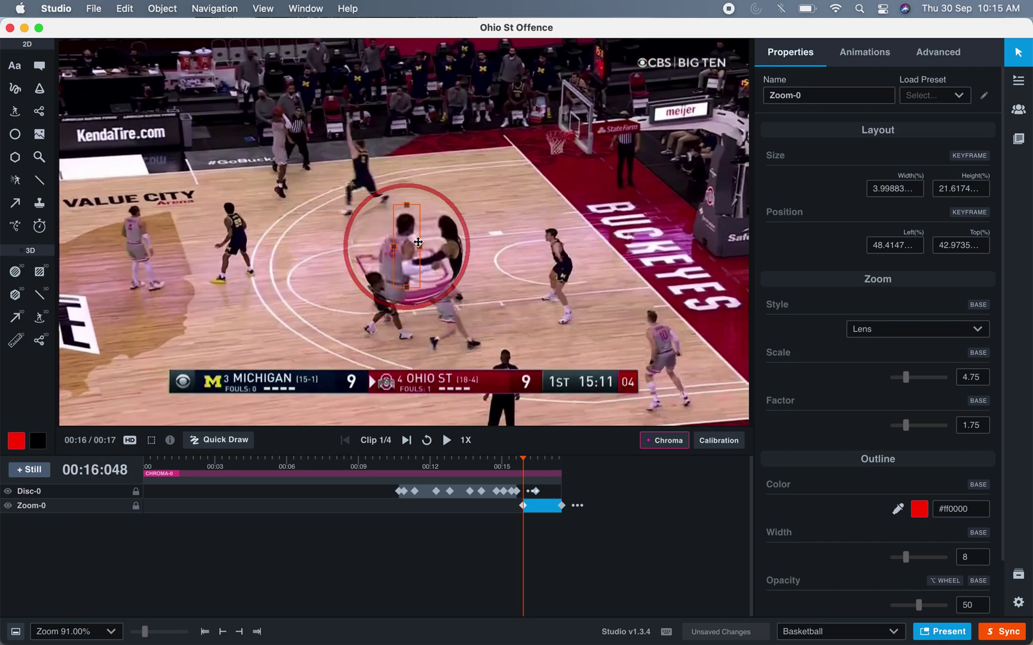
{"action": "left_click_drag", "start_coordinate": [408, 289], "coordinate": [408, 350]}
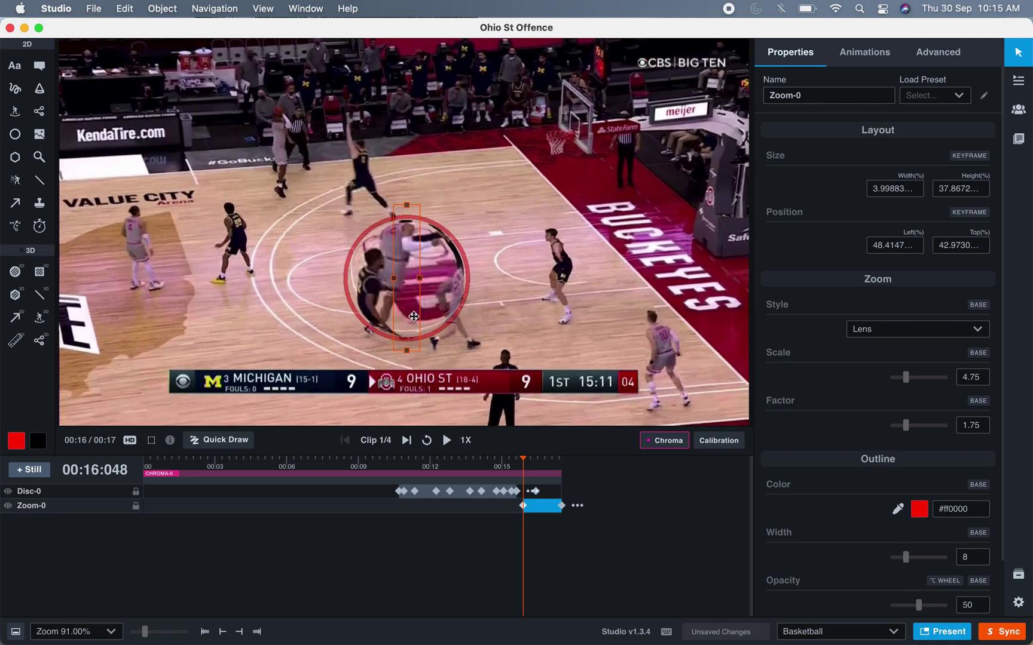
{"action": "mouse_move", "coordinate": [420, 278]}
{"action": "left_mouse_down"}
{"action": "mouse_move", "coordinate": [496, 277]}
{"action": "mouse_move", "coordinate": [420, 272]}
{"action": "left_mouse_up"}
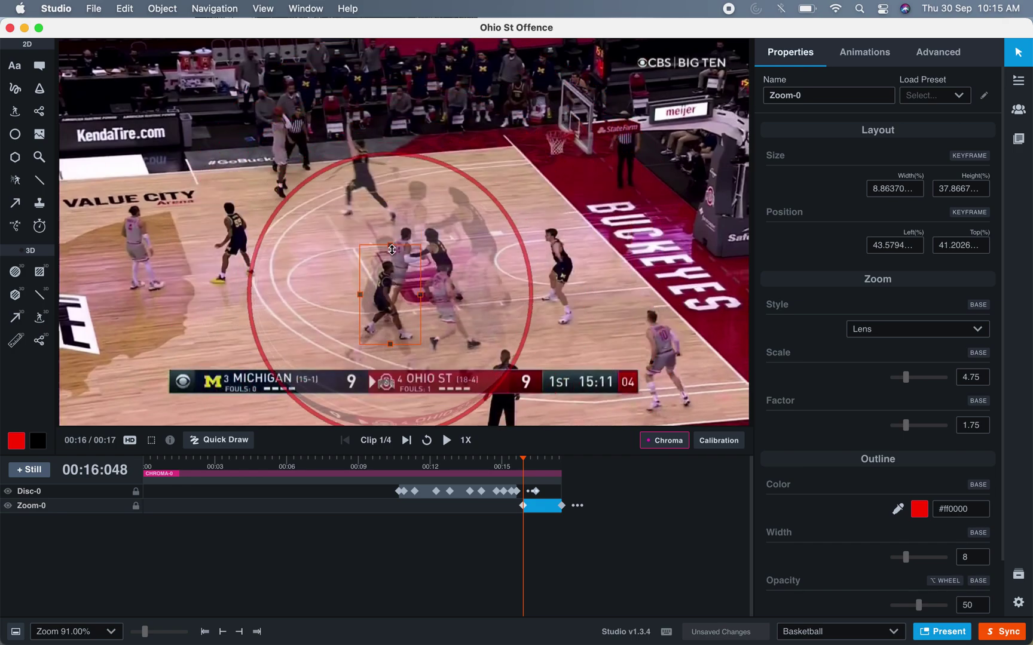
{"action": "left_click_drag", "start_coordinate": [393, 200], "coordinate": [426, 278]}
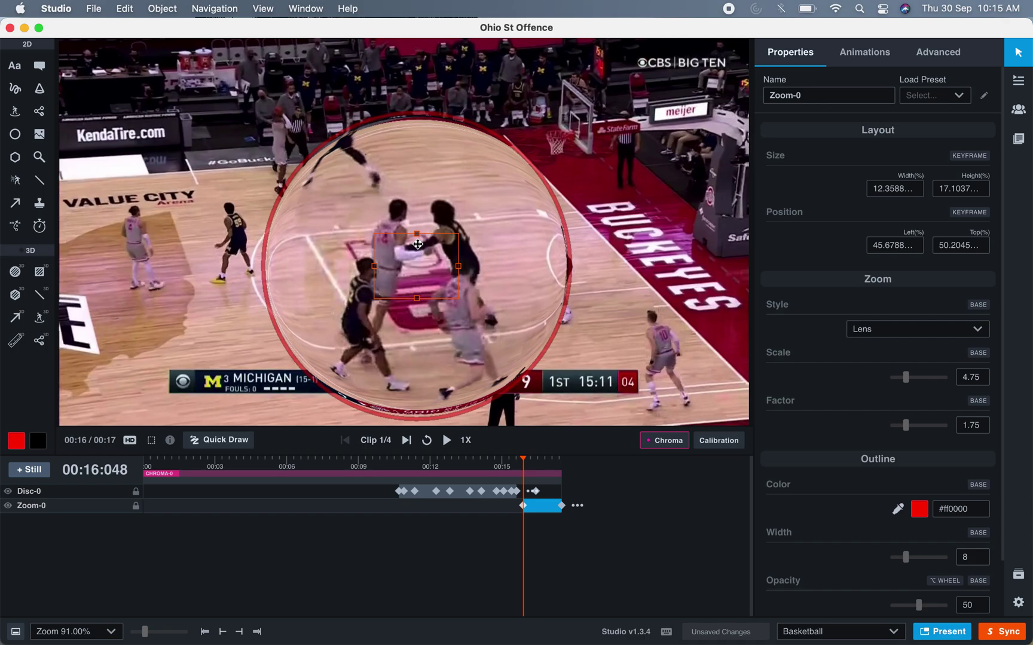
Add zoom lens position keyframes through 00:17:683, following the players battling for rebounding position.
{"action": "key", "text": "space"}
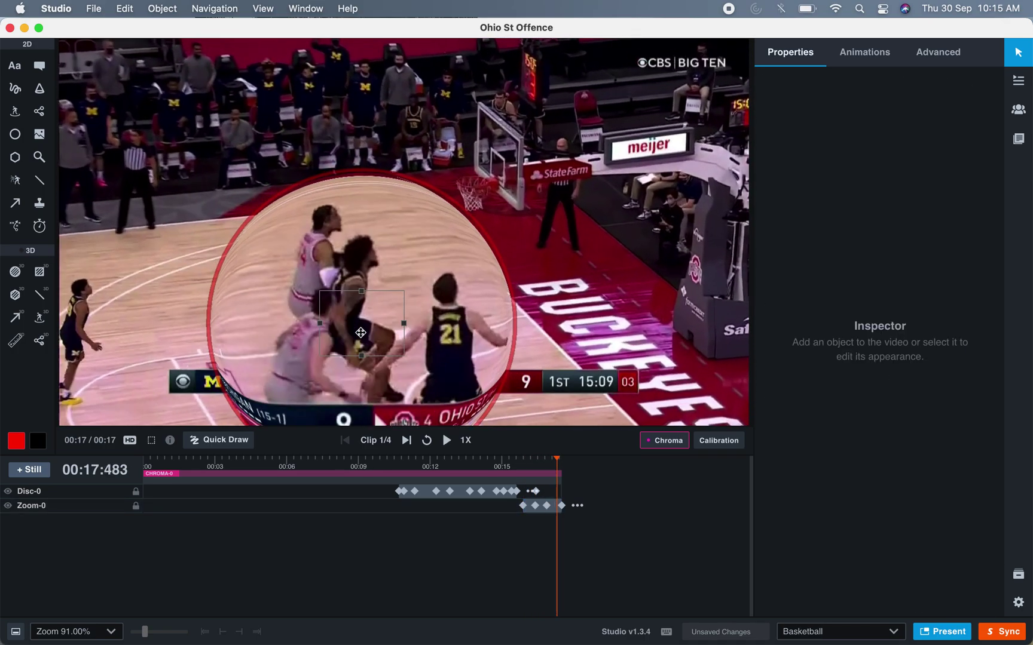
{"action": "left_click_drag", "start_coordinate": [352, 305], "coordinate": [337, 281]}
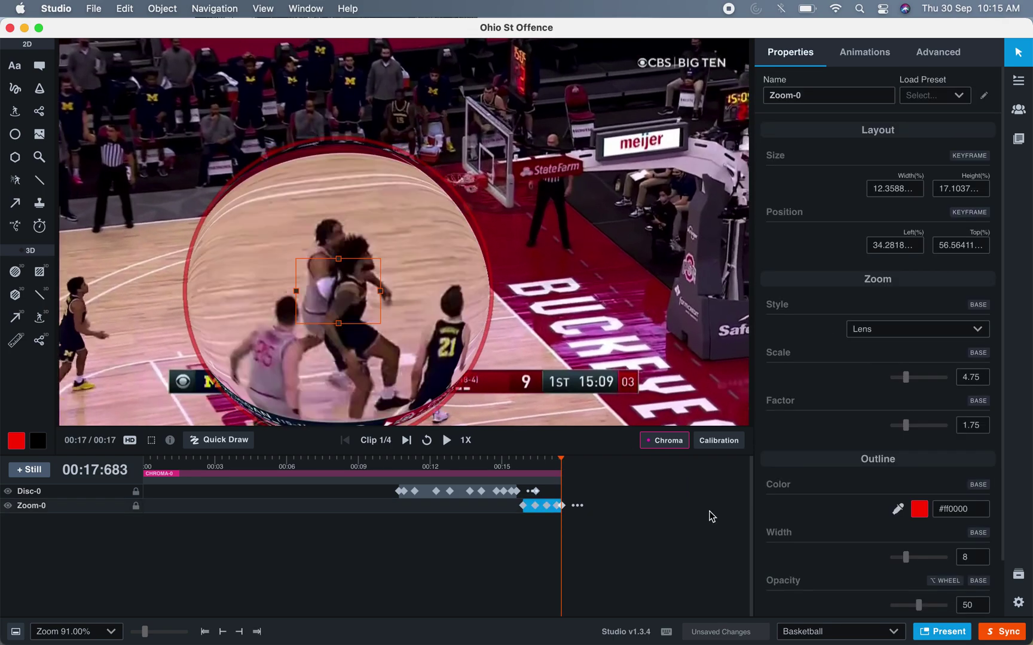
{"action": "left_click", "coordinate": [381, 550]}
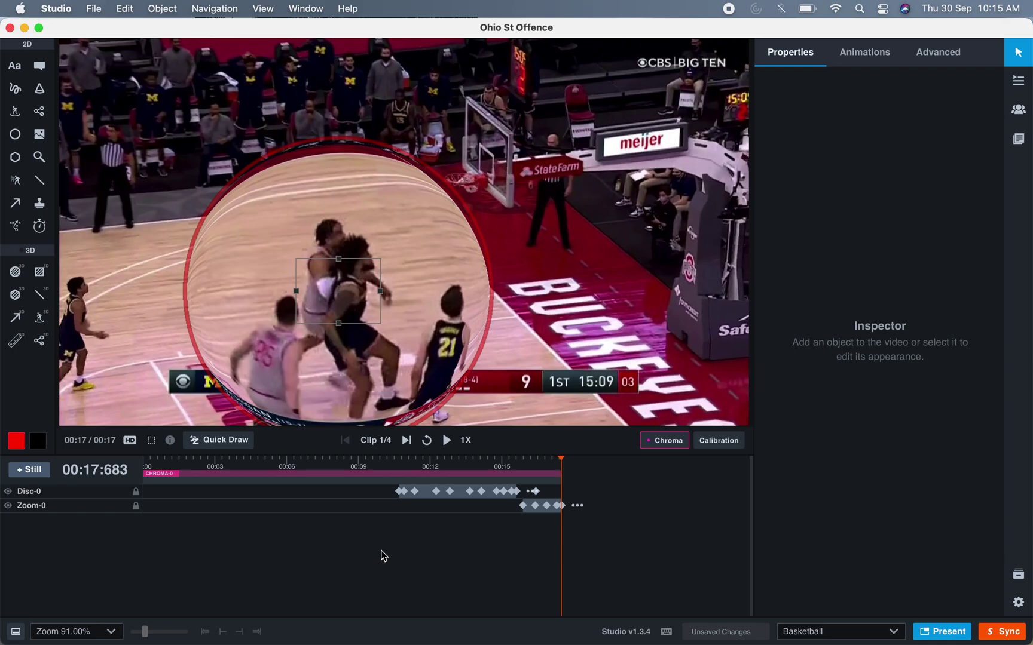
Replay the earlier part of the clip to examine the defensive shape, and settle on the frame at 00:06:506.
{"action": "left_click", "coordinate": [305, 464]}
{"action": "left_click", "coordinate": [239, 465]}
{"action": "key", "text": "space"}
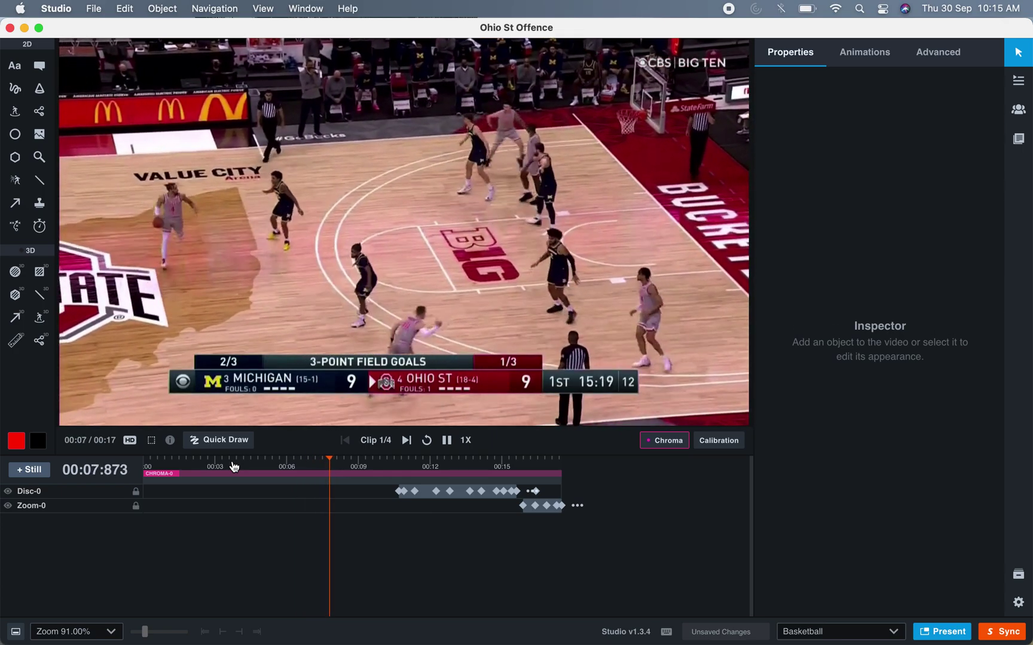
{"action": "key", "text": "Left"}
{"action": "key", "text": "Left"}
{"action": "key", "text": "Left"}
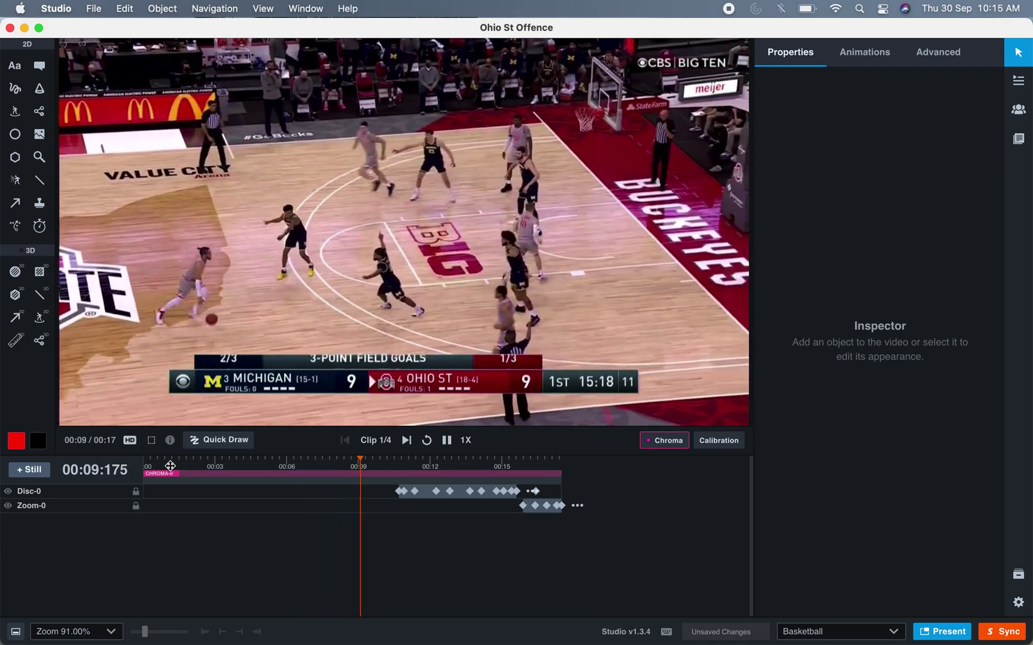
{"action": "key", "text": "space"}
{"action": "key", "text": "Left"}
{"action": "key", "text": "Left"}
{"action": "key", "text": "Left"}
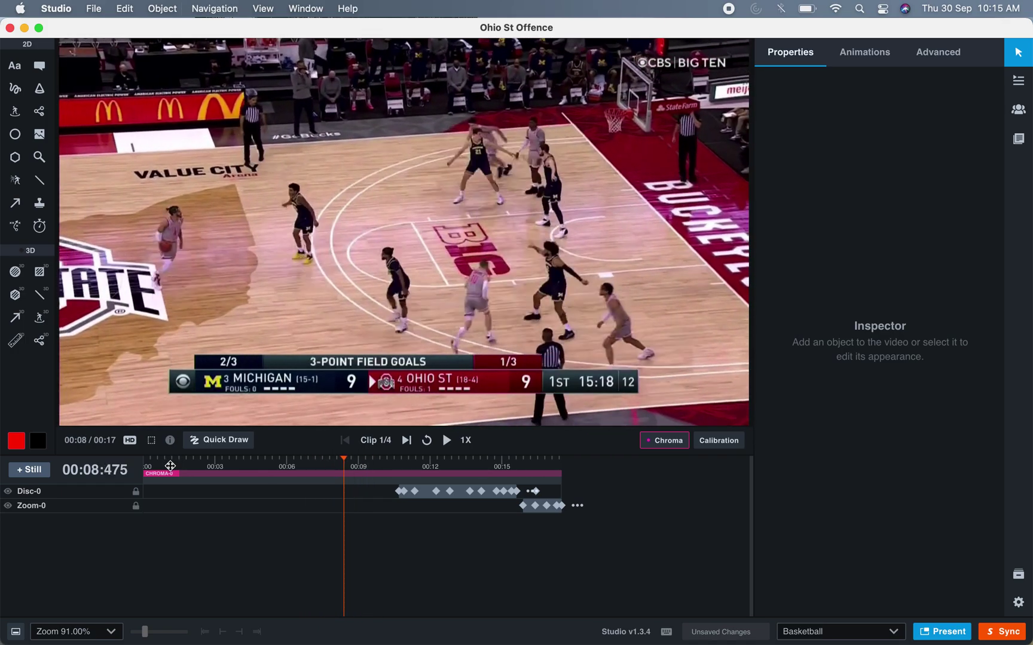
{"action": "key", "text": "space"}
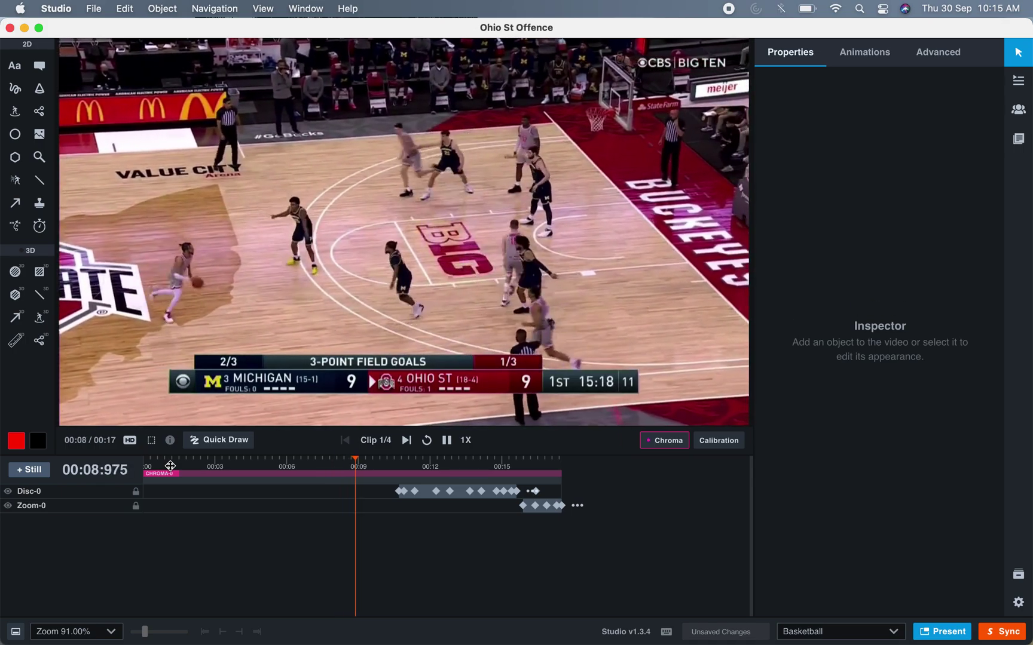
{"action": "key", "text": "space"}
{"action": "key", "text": "Left"}
{"action": "key", "text": "Left"}
{"action": "key", "text": "Left"}
{"action": "key", "text": "Left"}
{"action": "key", "text": "Left"}
{"action": "key", "text": "Right"}
{"action": "key", "text": "Right"}
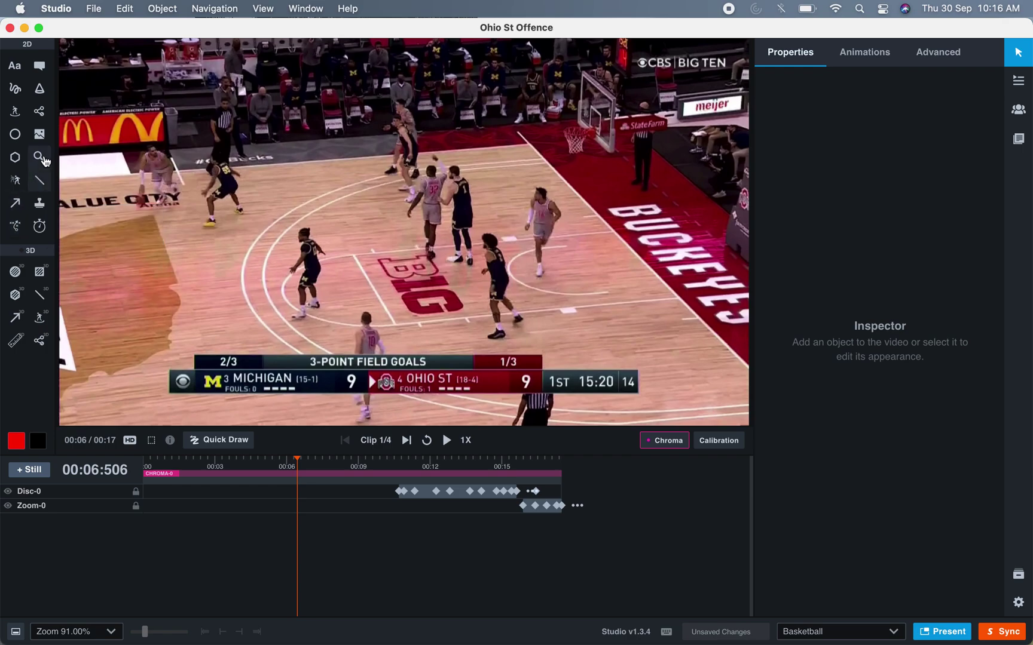
{"action": "left_click", "coordinate": [39, 111]}
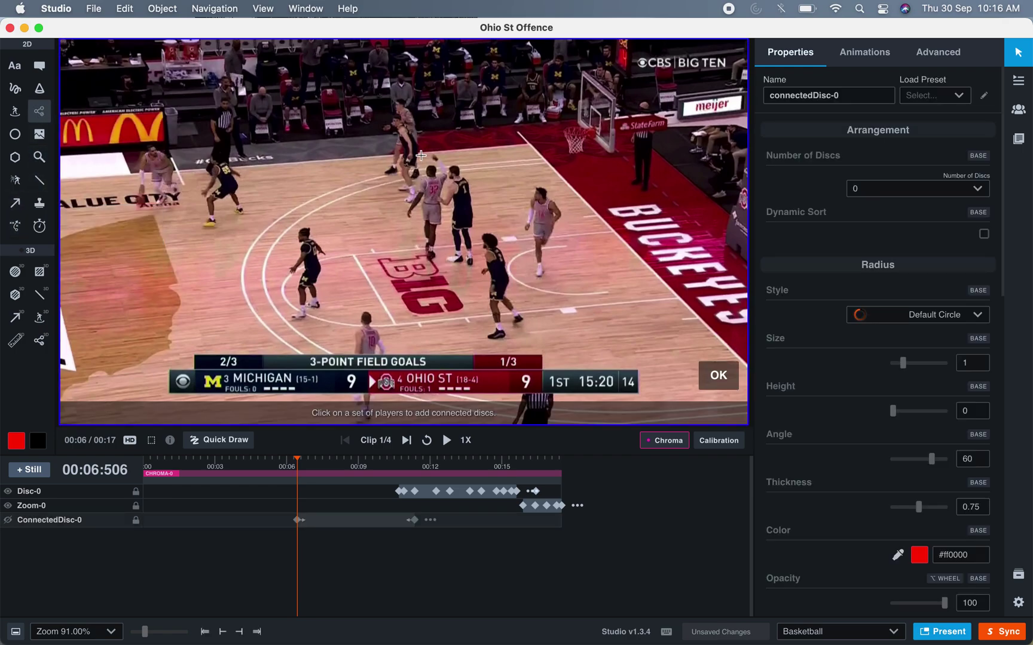
{"action": "left_click", "coordinate": [403, 170]}
{"action": "left_click", "coordinate": [459, 232]}
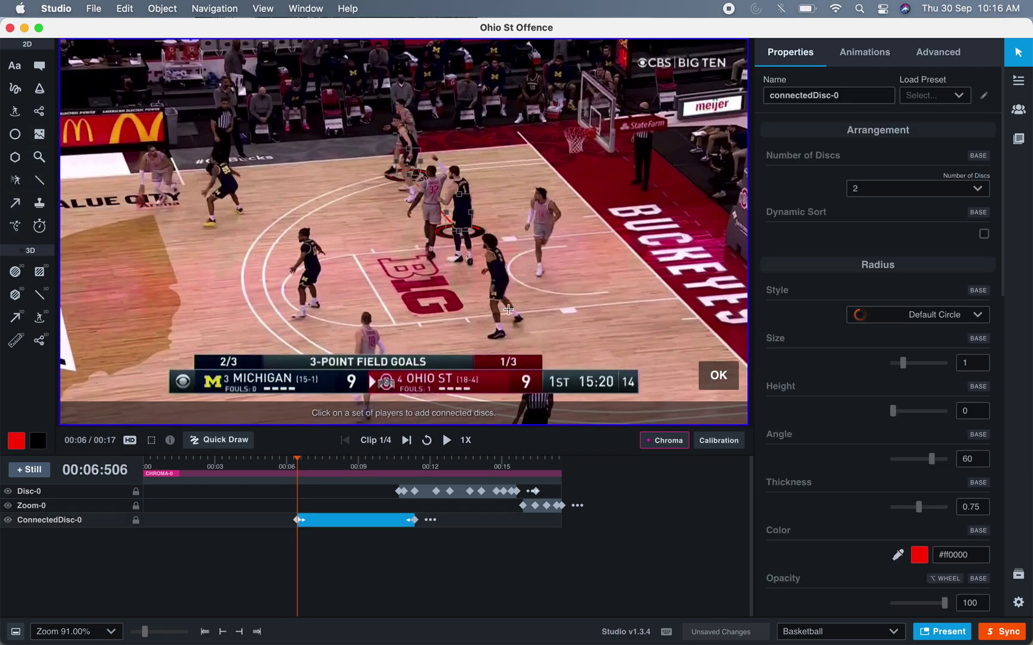
{"action": "left_click", "coordinate": [509, 309]}
{"action": "left_click", "coordinate": [459, 219]}
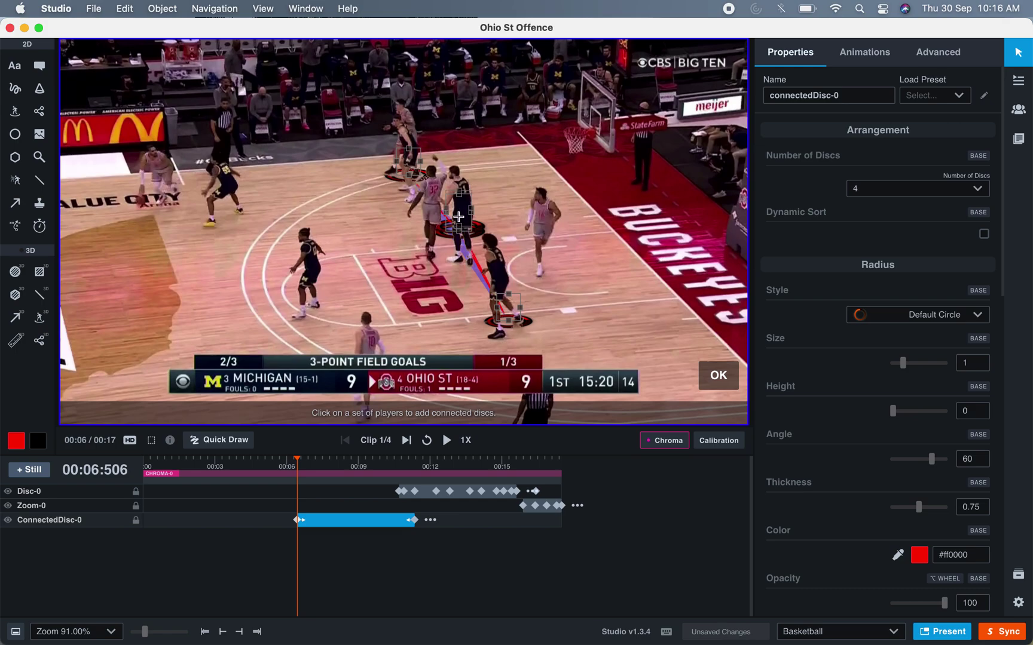
{"action": "left_click", "coordinate": [459, 248]}
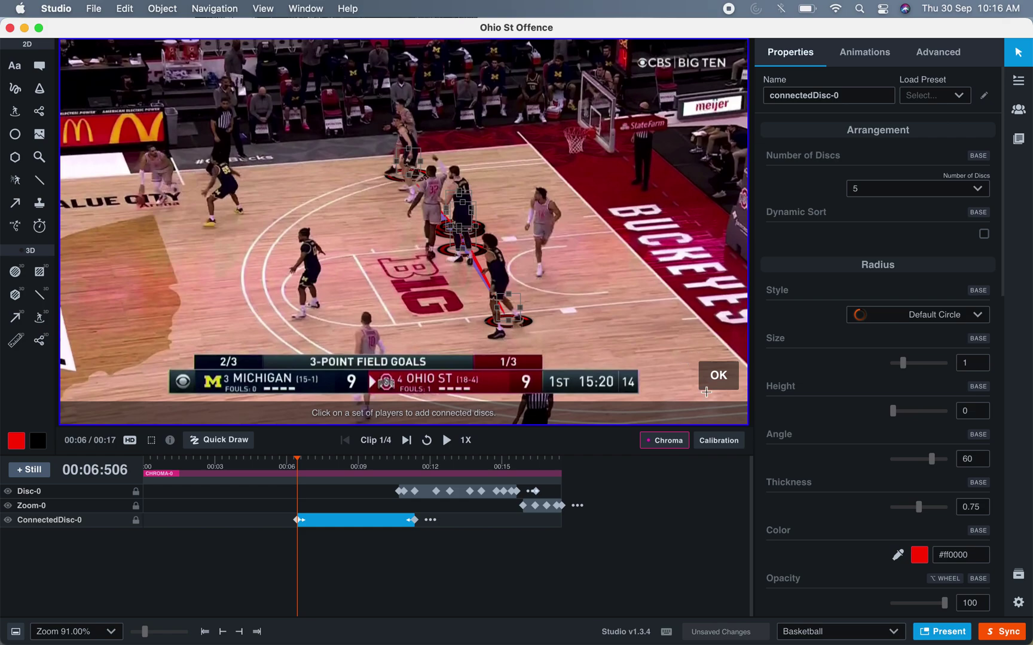
{"action": "key", "text": "Escape"}
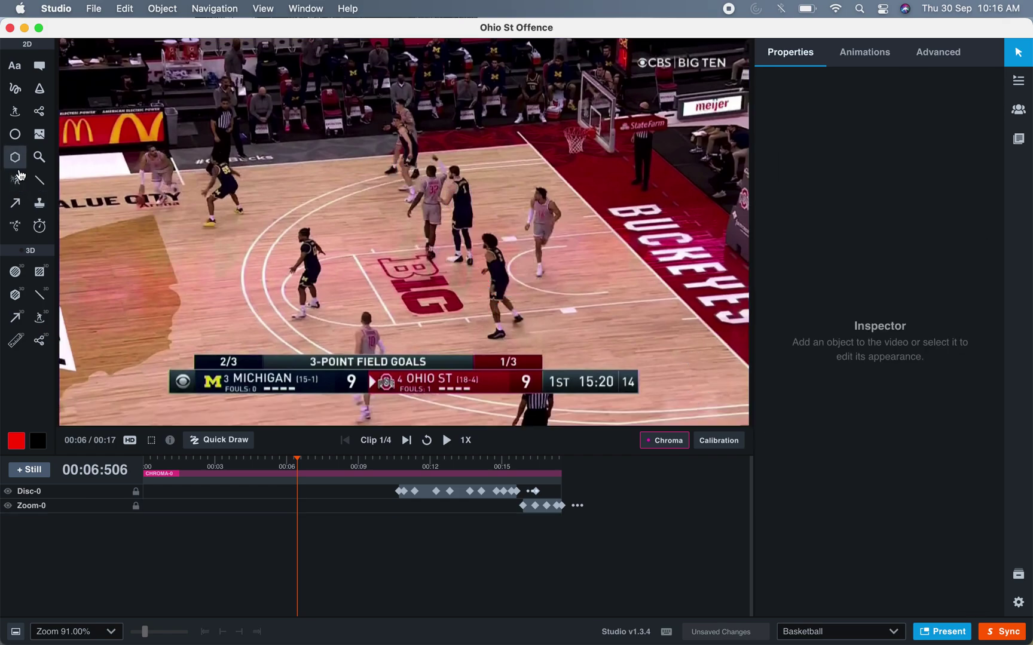
Place three 2D connected discs on the Michigan defenders near the lane and far wing at 00:06:506.
{"action": "left_click", "coordinate": [39, 112]}
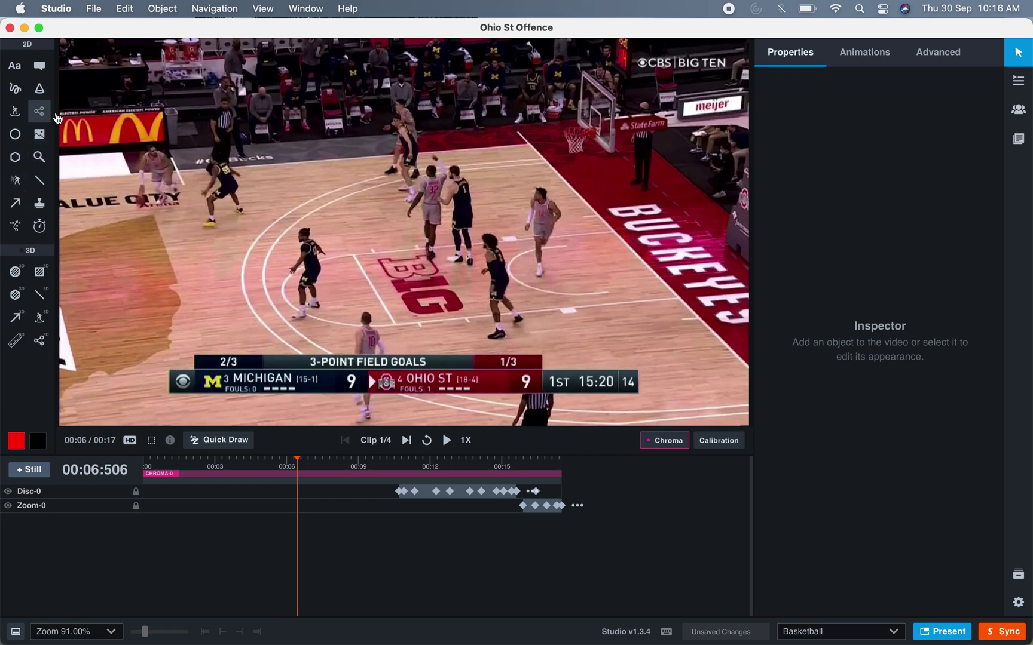
{"action": "left_click", "coordinate": [407, 177]}
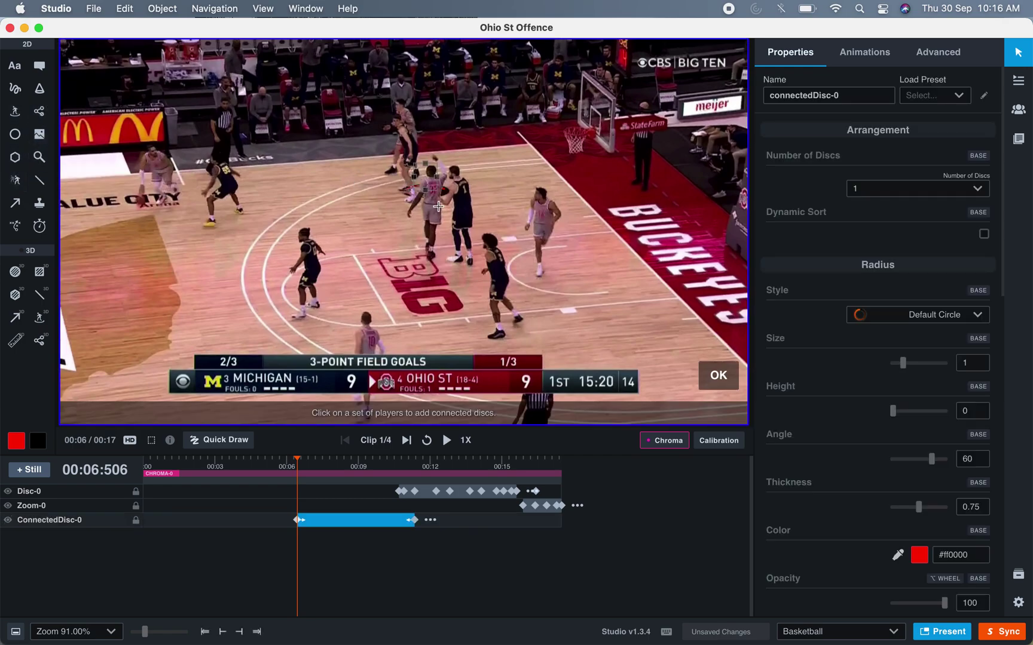
{"action": "left_click", "coordinate": [469, 272]}
{"action": "left_click", "coordinate": [505, 330]}
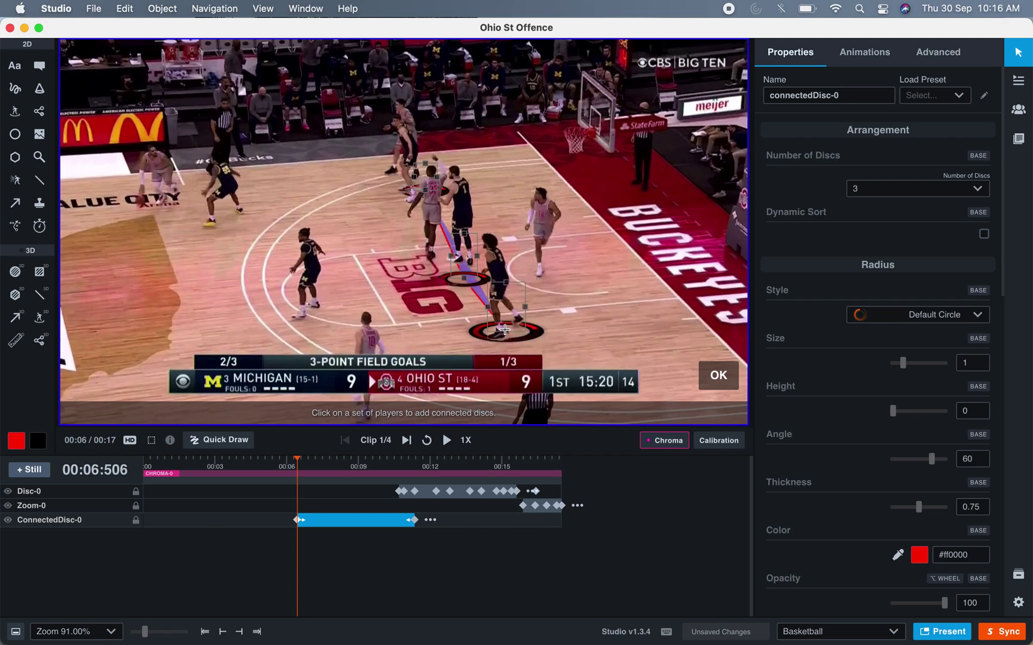
{"action": "left_click", "coordinate": [719, 376]}
Reposition and resize the three connected discs so each one sits under its Michigan defender's feet at 00:06:506.
{"action": "left_click_drag", "start_coordinate": [513, 310], "coordinate": [502, 307]}
{"action": "left_click_drag", "start_coordinate": [460, 249], "coordinate": [464, 182]}
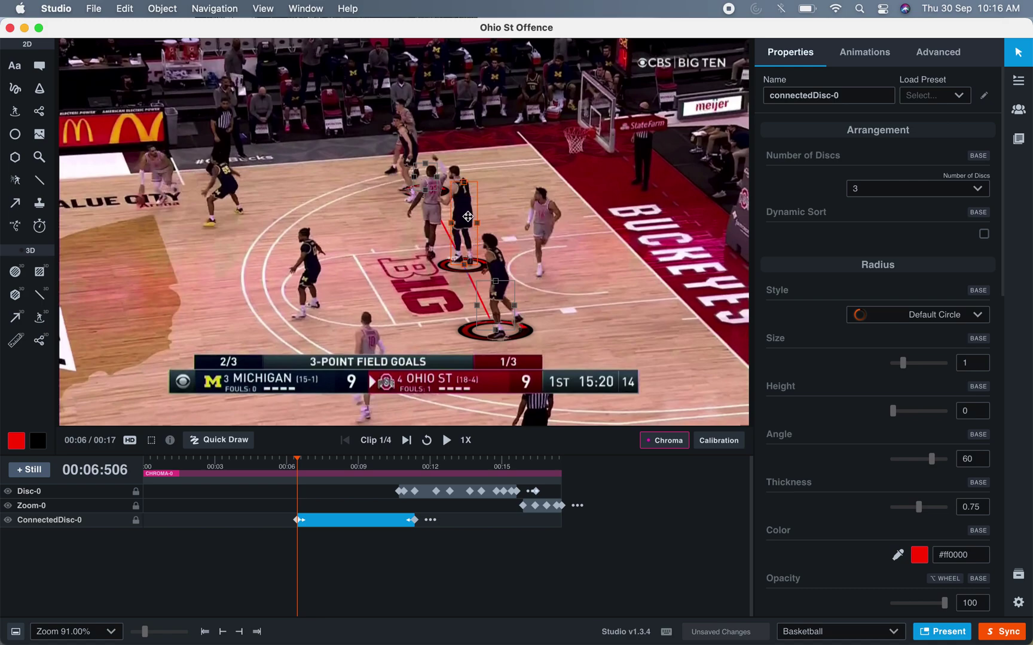
{"action": "mouse_move", "coordinate": [463, 243]}
{"action": "left_mouse_down"}
{"action": "mouse_move", "coordinate": [498, 223]}
{"action": "mouse_move", "coordinate": [464, 222]}
{"action": "left_mouse_up"}
{"action": "left_click_drag", "start_coordinate": [423, 174], "coordinate": [407, 101]}
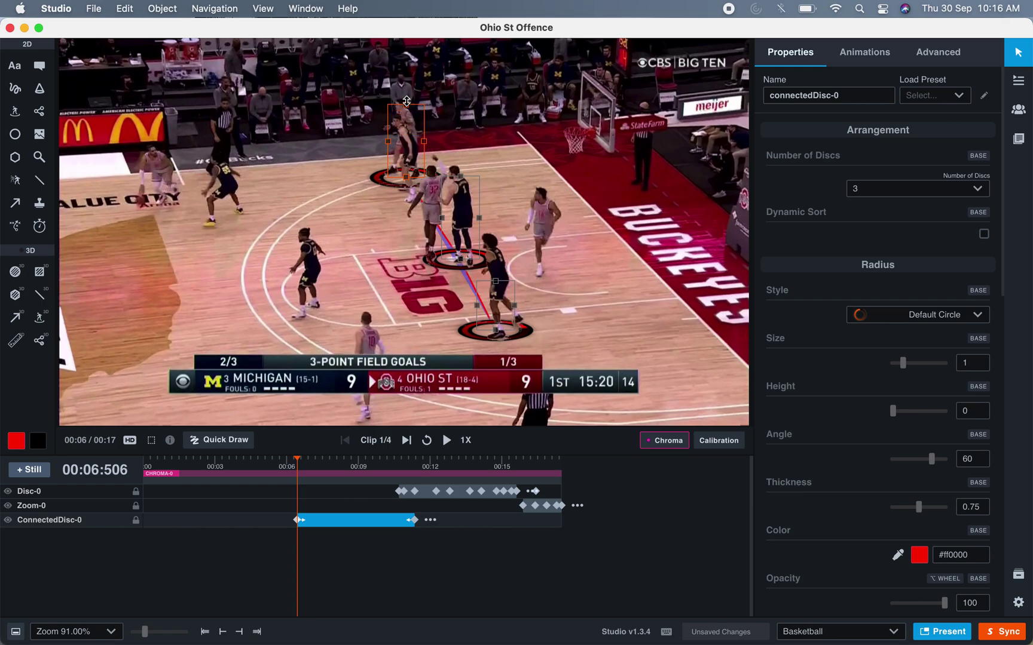
{"action": "left_click_drag", "start_coordinate": [402, 149], "coordinate": [402, 151]}
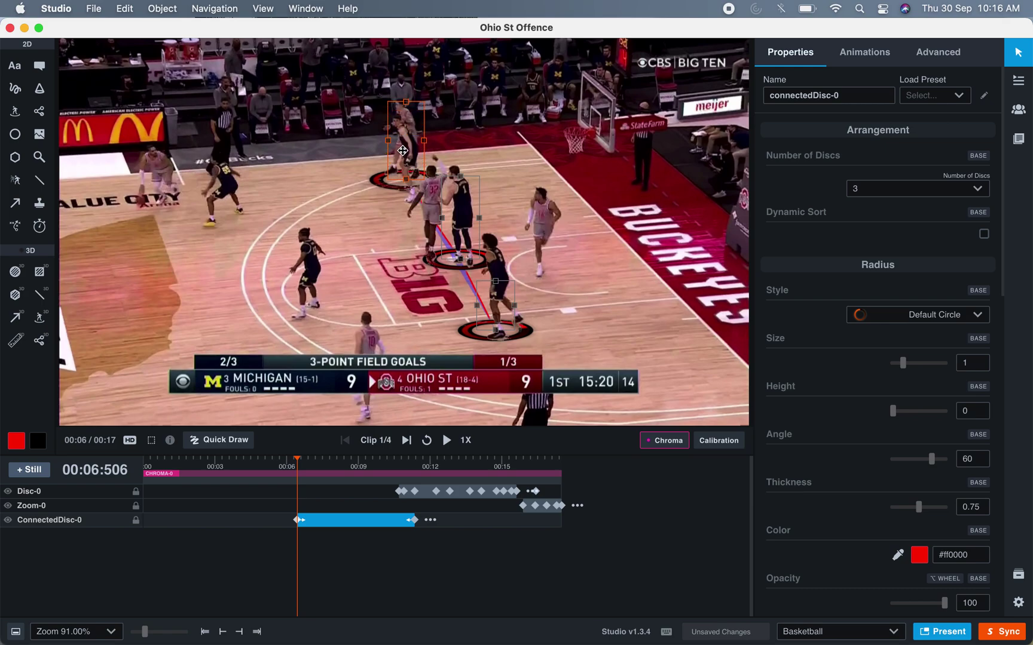
Extend the connected discs' start back to about 00:04:771 and move the discs under the three defenders at 00:05:071.
{"action": "left_click_drag", "start_coordinate": [298, 519], "coordinate": [257, 528]}
{"action": "left_click", "coordinate": [354, 405]}
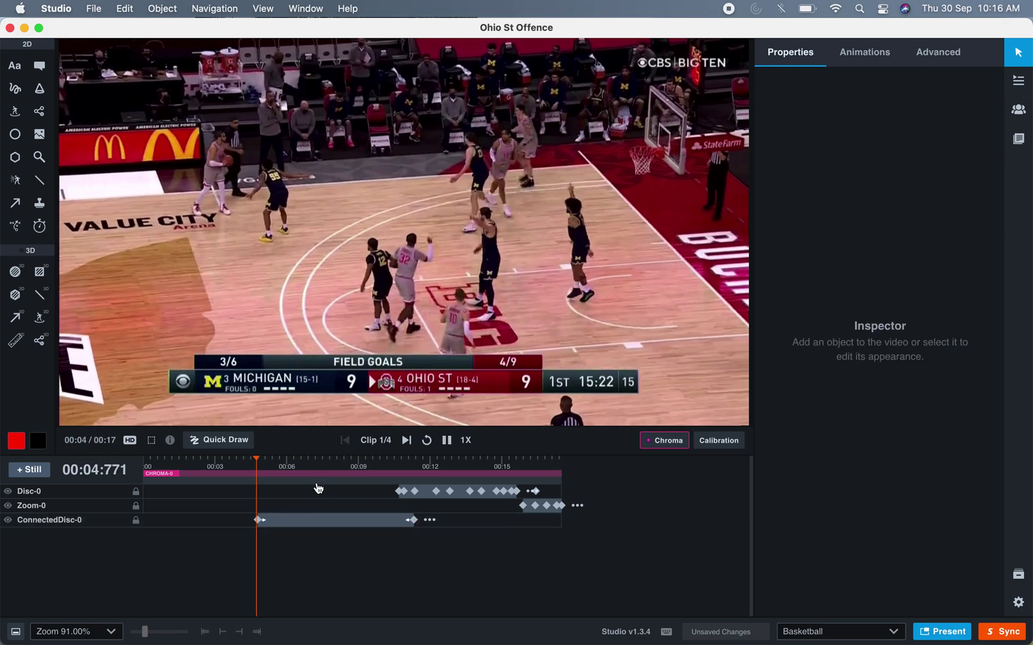
{"action": "left_click_drag", "start_coordinate": [407, 130], "coordinate": [470, 163]}
{"action": "left_click", "coordinate": [457, 258]}
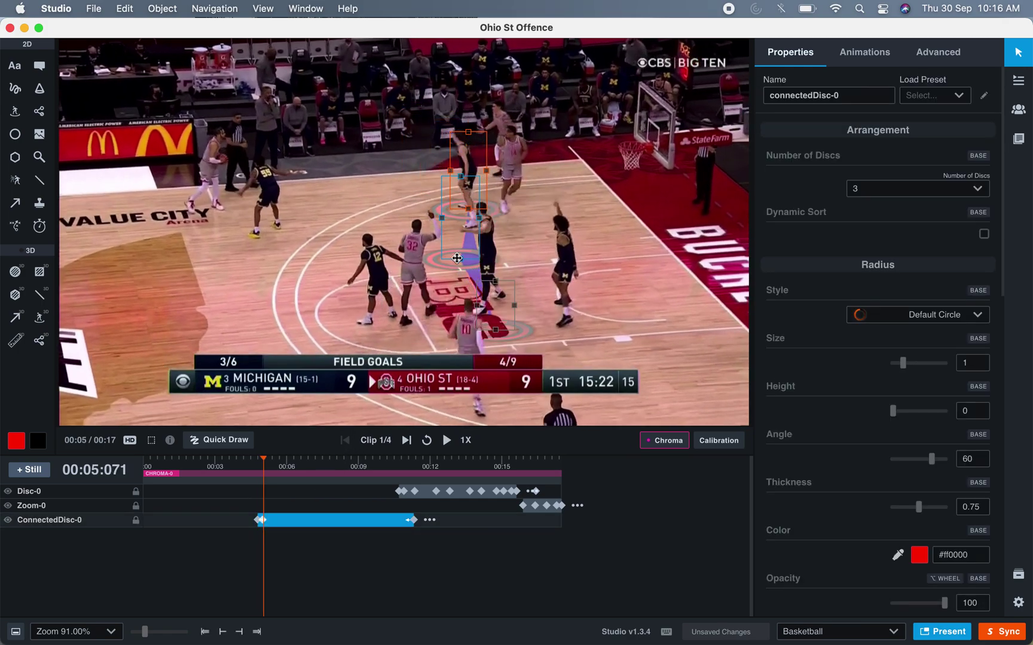
{"action": "left_click_drag", "start_coordinate": [461, 239], "coordinate": [564, 299]}
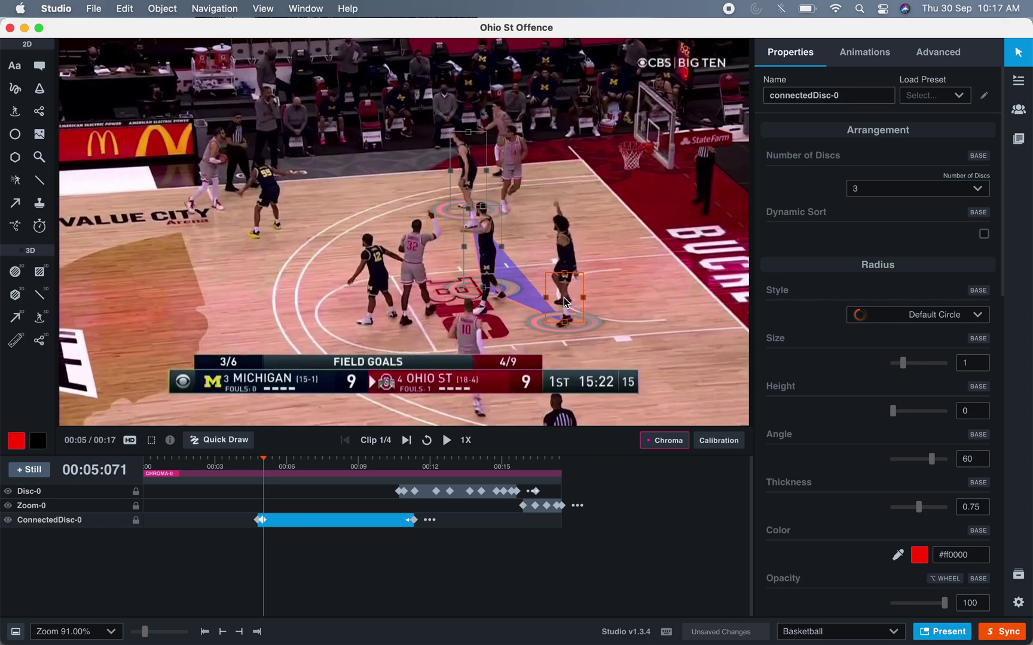
Add a connected disc keyframe at 00:05:838, moving all three discs under the shifted Michigan defenders.
{"action": "key", "text": "space"}
{"action": "key", "text": "space"}
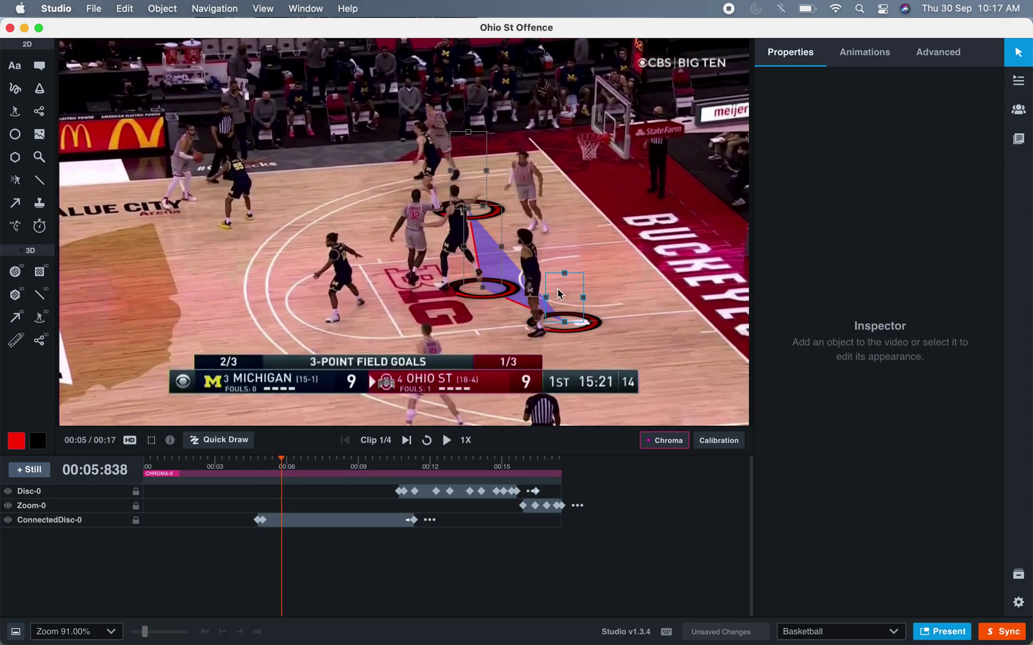
{"action": "left_click_drag", "start_coordinate": [474, 173], "coordinate": [435, 178]}
{"action": "left_click_drag", "start_coordinate": [478, 251], "coordinate": [446, 252]}
{"action": "left_click_drag", "start_coordinate": [561, 300], "coordinate": [535, 312]}
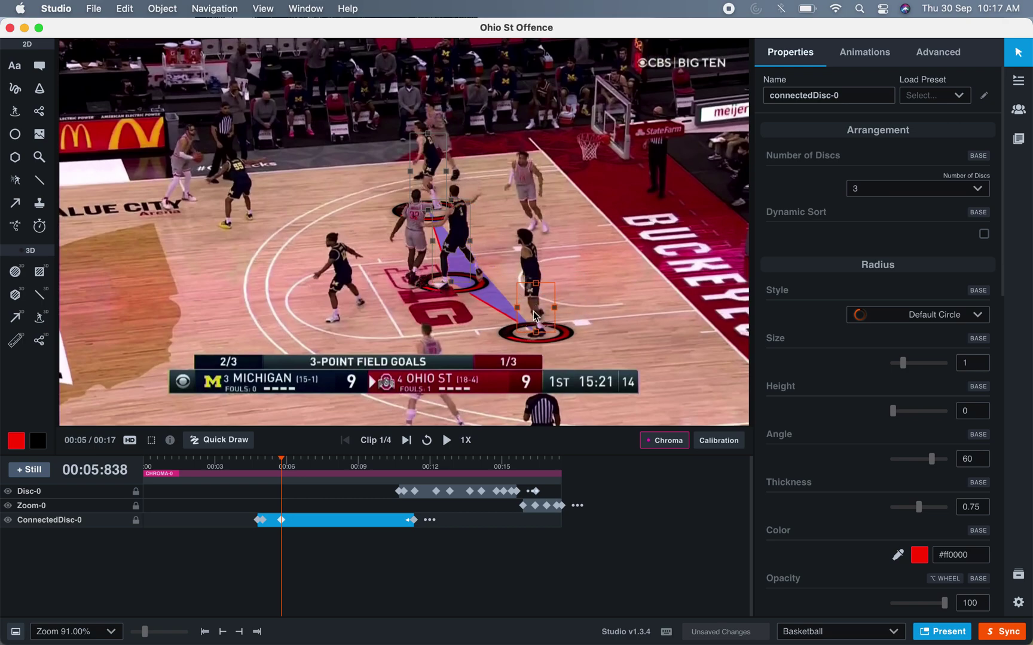
{"action": "right_click", "coordinate": [282, 521]}
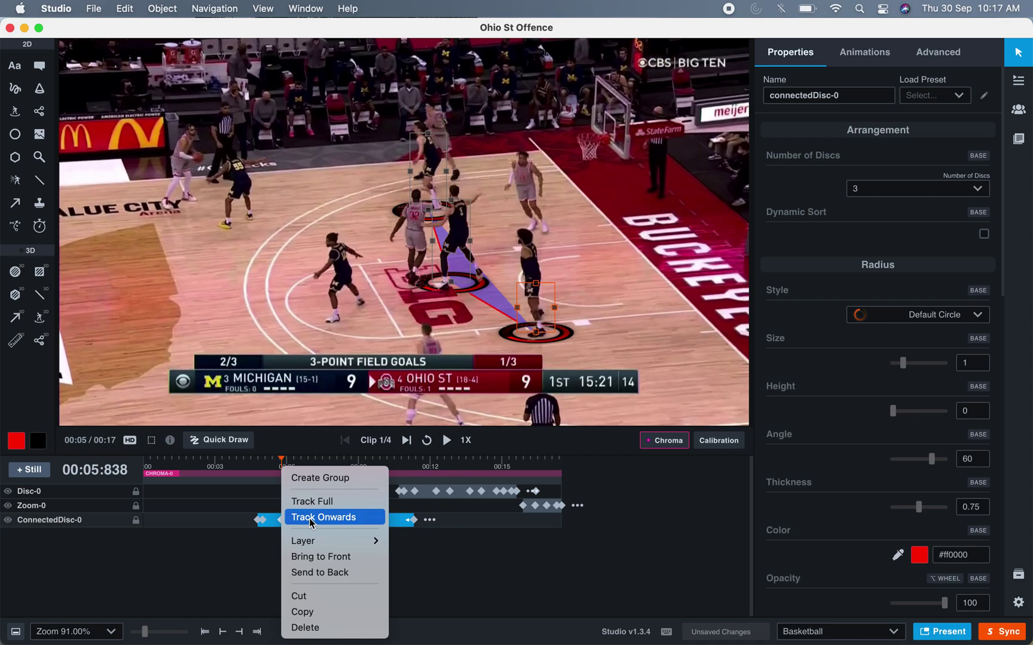
{"action": "left_click", "coordinate": [652, 296]}
Add connected disc keyframes at about 6.5 and 7.1 seconds, following the three Michigan defenders around the lane.
{"action": "left_click", "coordinate": [593, 292]}
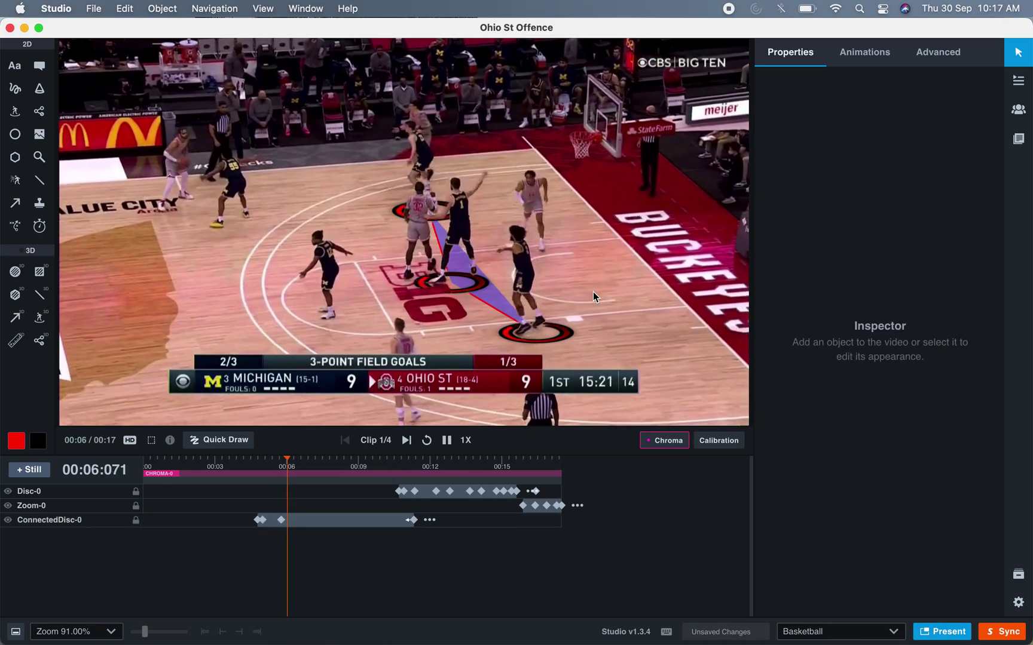
{"action": "key", "text": "space"}
{"action": "left_click_drag", "start_coordinate": [457, 256], "coordinate": [467, 238]}
{"action": "left_click_drag", "start_coordinate": [530, 303], "coordinate": [490, 308]}
{"action": "left_click_drag", "start_coordinate": [423, 177], "coordinate": [446, 162]}
{"action": "key", "text": "space"}
{"action": "key", "text": "space"}
{"action": "left_click", "coordinate": [404, 172]}
{"action": "left_click_drag", "start_coordinate": [461, 221], "coordinate": [515, 196]}
{"action": "left_click_drag", "start_coordinate": [501, 290], "coordinate": [513, 289]}
Add connected disc keyframes at about 8 seconds and at 00:09:308, keeping the discs with the moving defenders.
{"action": "key", "text": "space"}
{"action": "key", "text": "space"}
{"action": "left_click_drag", "start_coordinate": [454, 174], "coordinate": [554, 201]}
{"action": "left_click_drag", "start_coordinate": [512, 309], "coordinate": [568, 316]}
{"action": "key", "text": "space"}
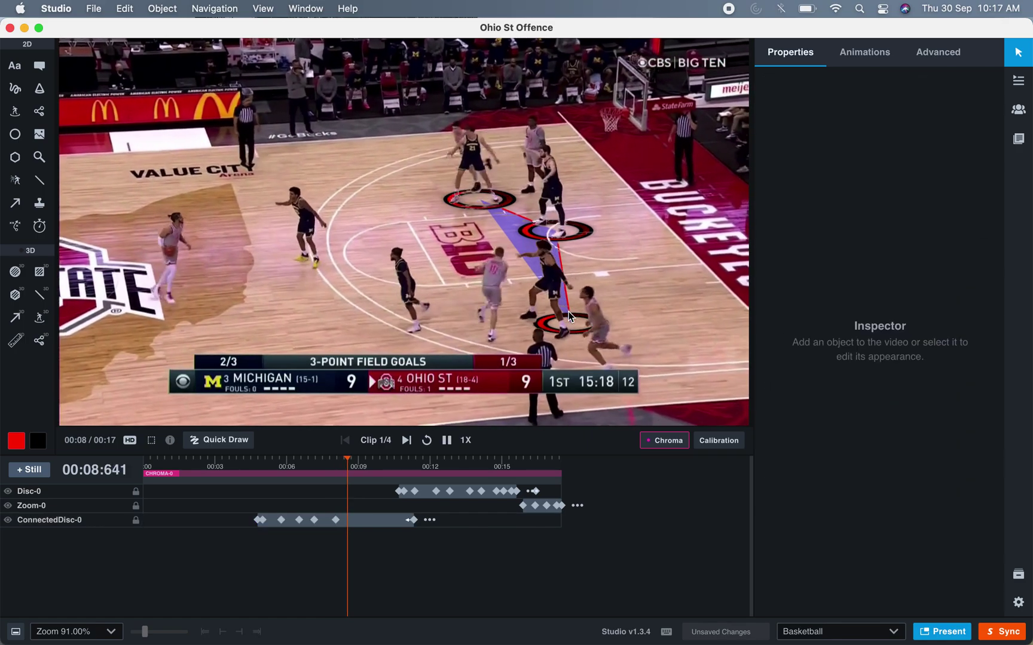
{"action": "key", "text": "space"}
{"action": "left_click", "coordinate": [565, 305]}
{"action": "left_click_drag", "start_coordinate": [565, 305], "coordinate": [524, 302]}
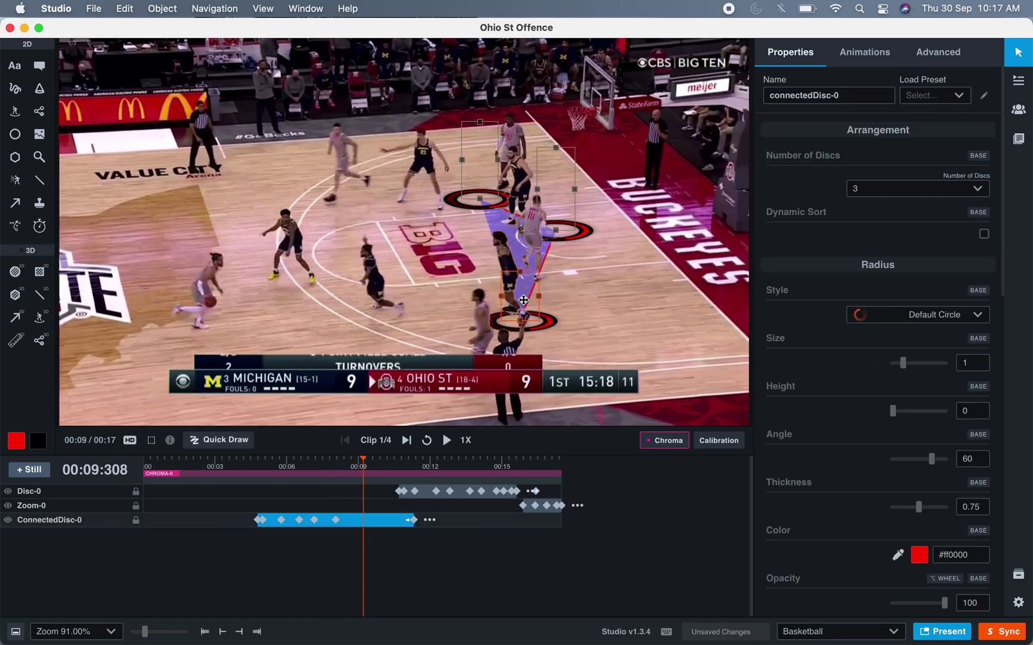
{"action": "left_click_drag", "start_coordinate": [553, 208], "coordinate": [518, 199]}
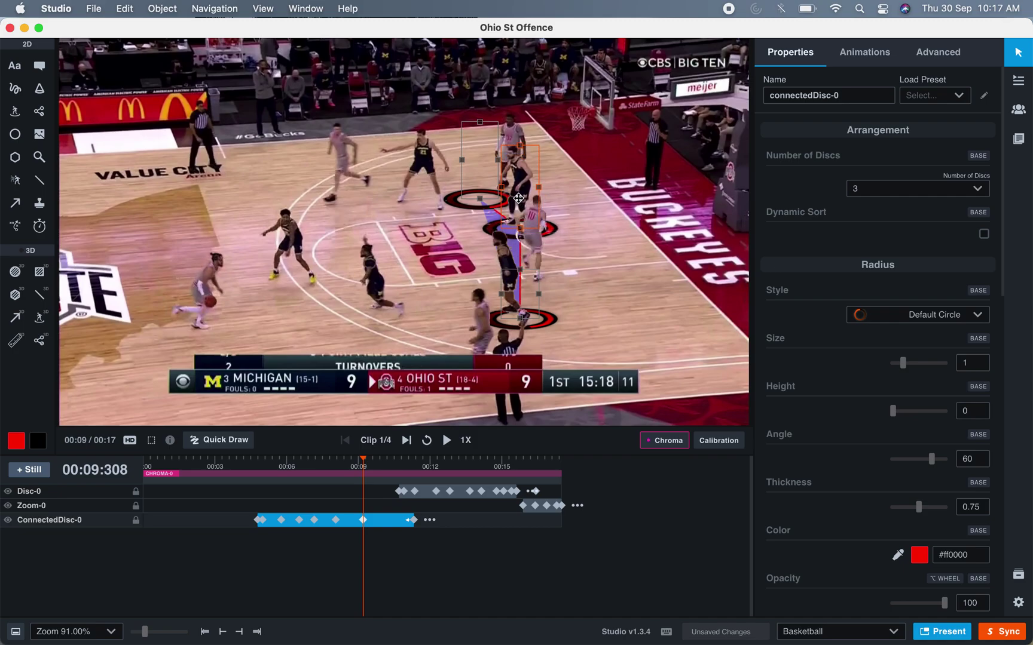
{"action": "left_click_drag", "start_coordinate": [473, 166], "coordinate": [391, 196]}
Add connected disc keyframes at 00:10:143 and 00:11:376, moving the discs with the defenders through the end of the effect.
{"action": "key", "text": "space"}
{"action": "key", "text": "space"}
{"action": "left_click_drag", "start_coordinate": [488, 214], "coordinate": [493, 201]}
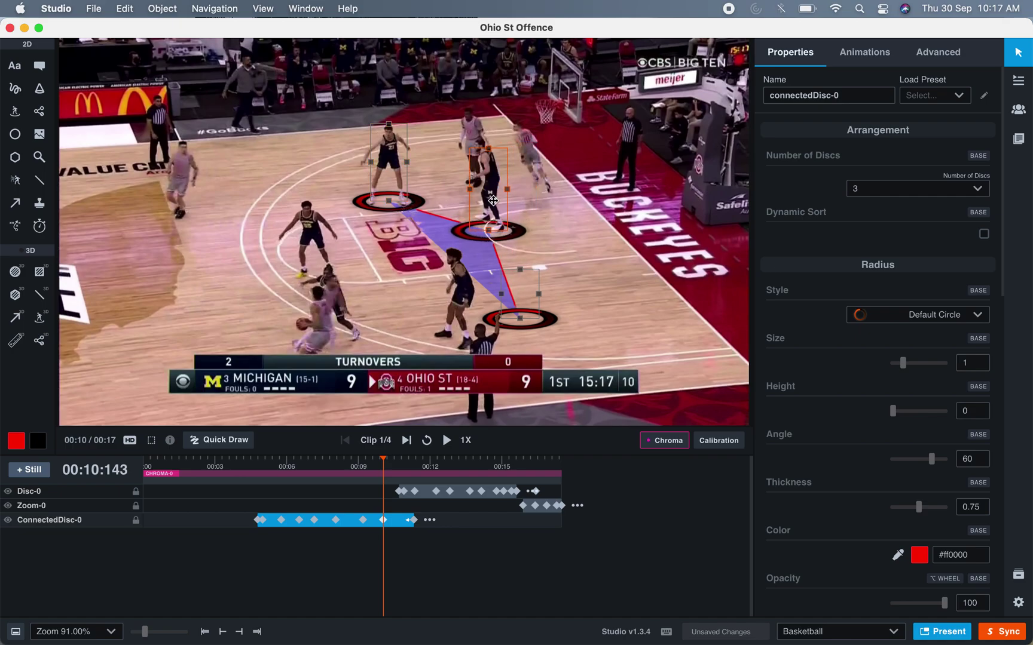
{"action": "left_click_drag", "start_coordinate": [527, 299], "coordinate": [465, 324]}
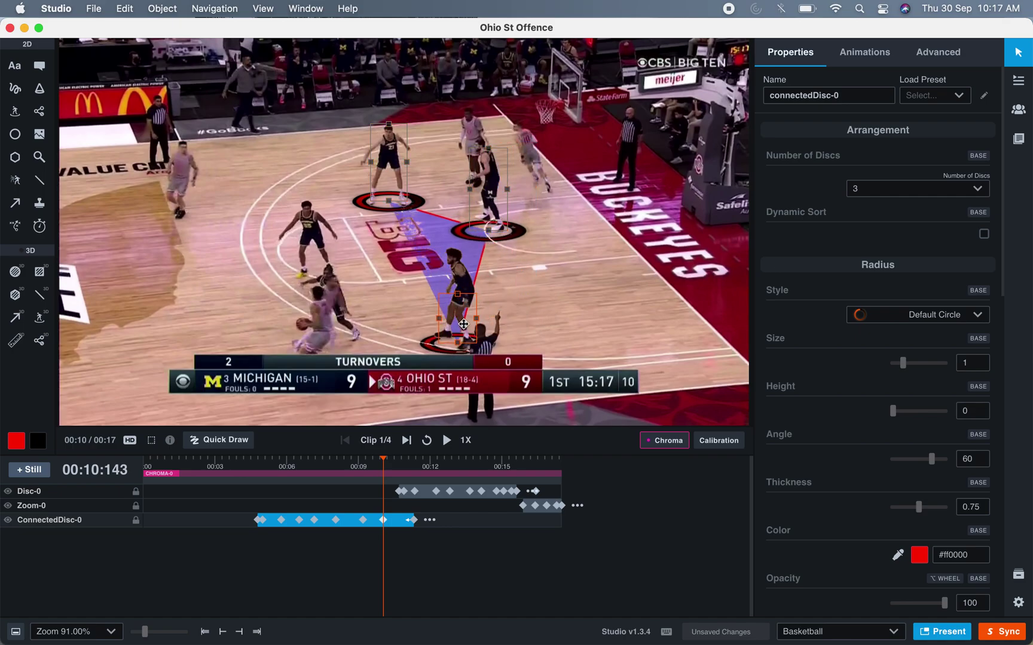
{"action": "key", "text": "space"}
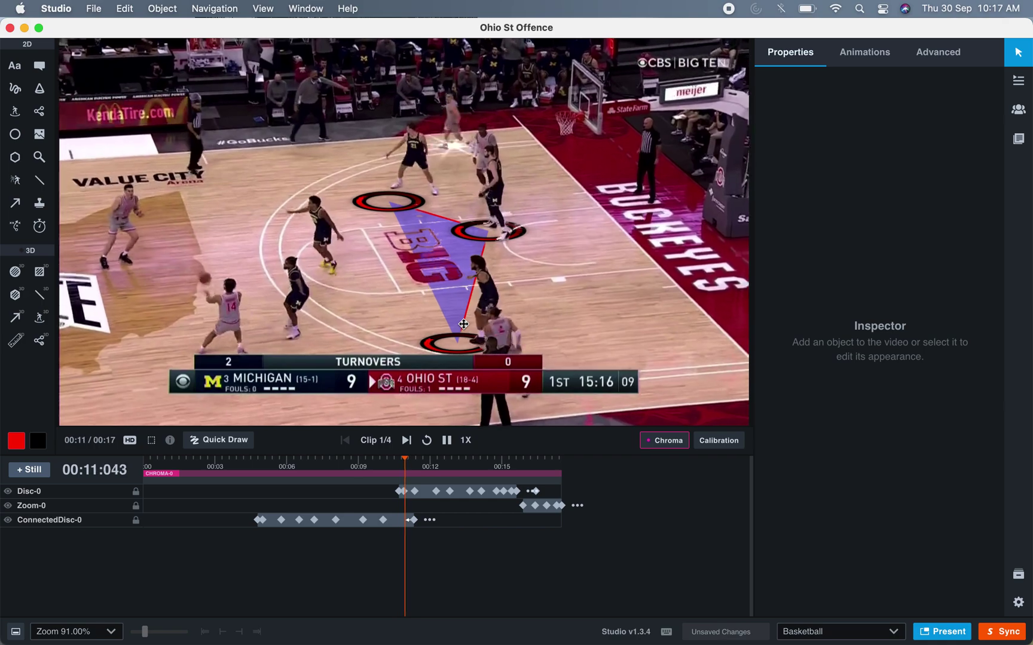
{"action": "left_click_drag", "start_coordinate": [400, 167], "coordinate": [429, 150]}
{"action": "left_click_drag", "start_coordinate": [456, 315], "coordinate": [510, 332]}
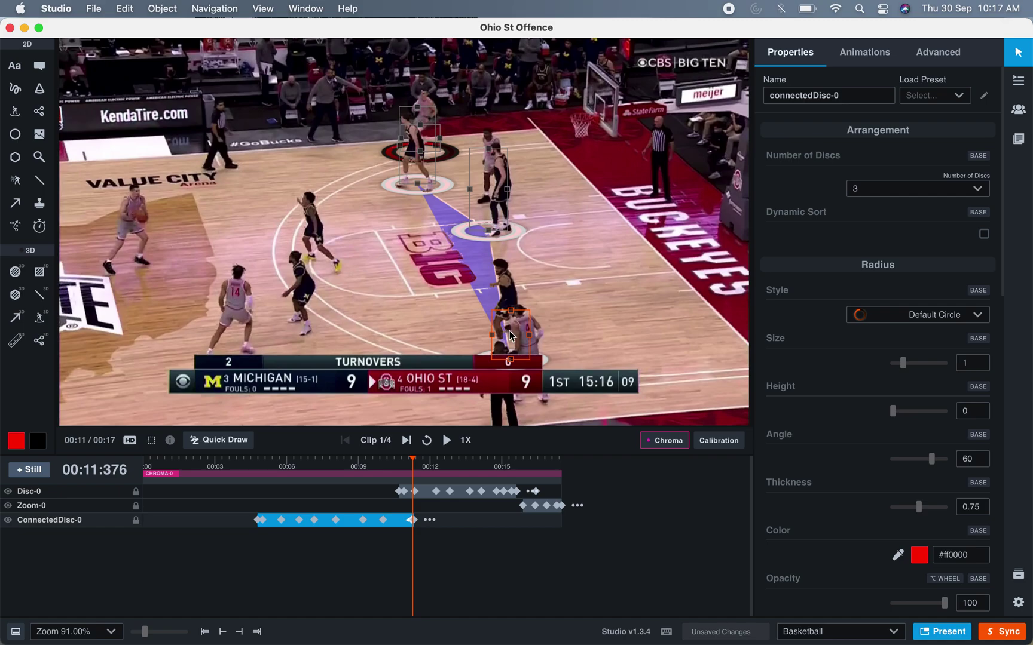
Replay the first clip from 00:03:136 to its end to review the connected discs, tracking disc and zoom lens.
{"action": "key", "text": "space"}
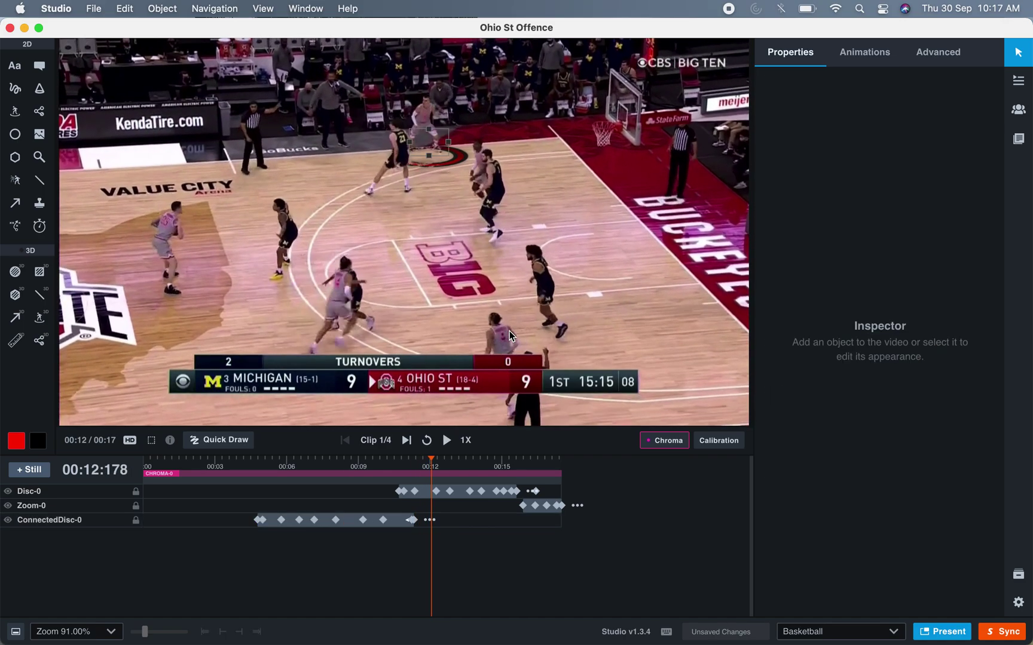
{"action": "left_click", "coordinate": [218, 466]}
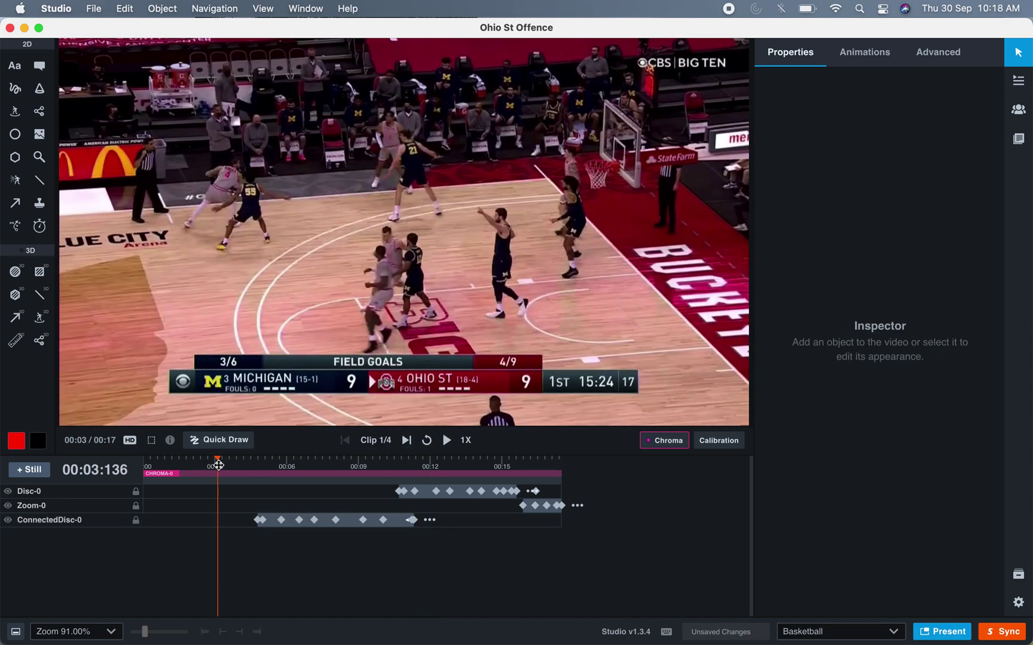
{"action": "key", "text": "space"}
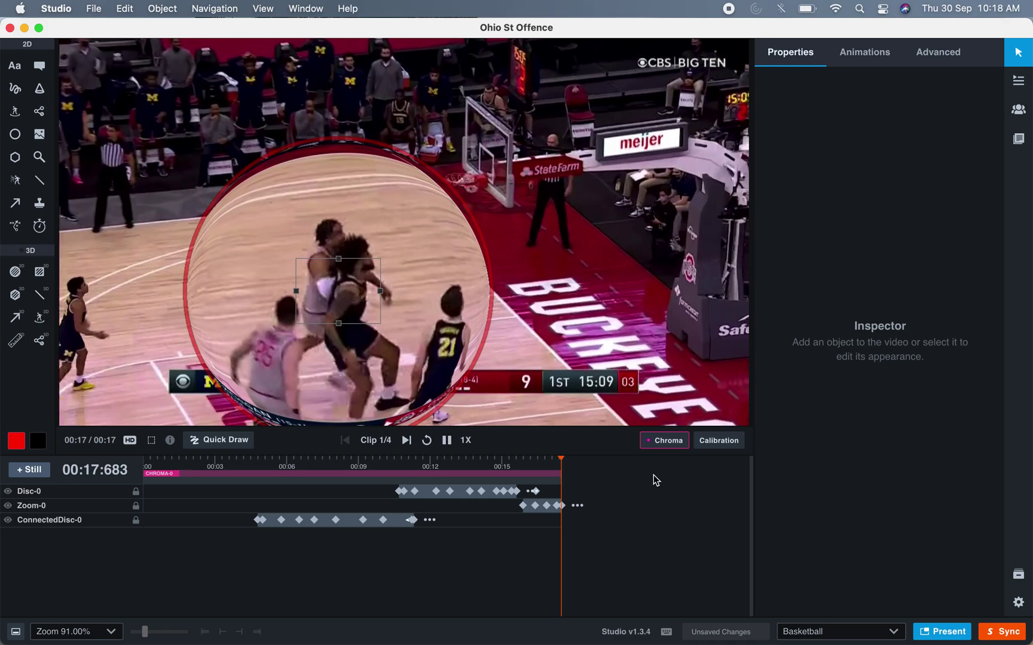
Open clip #2 of the Ohio St Offence playlist and start a chroma key mask at 00:04:203.
{"action": "left_click", "coordinate": [1010, 89]}
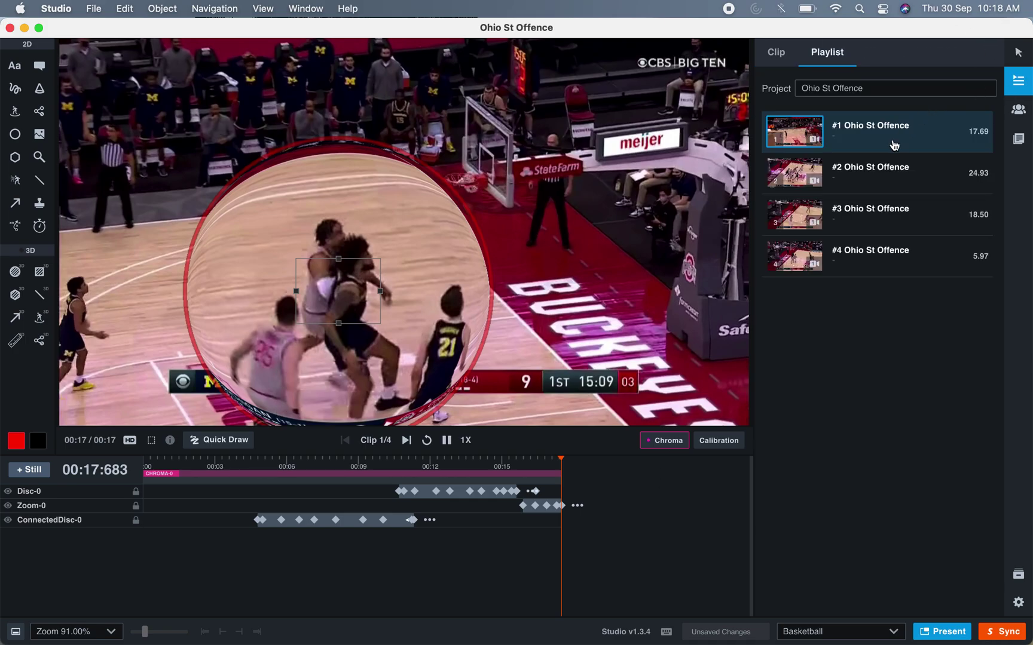
{"action": "left_click", "coordinate": [872, 174]}
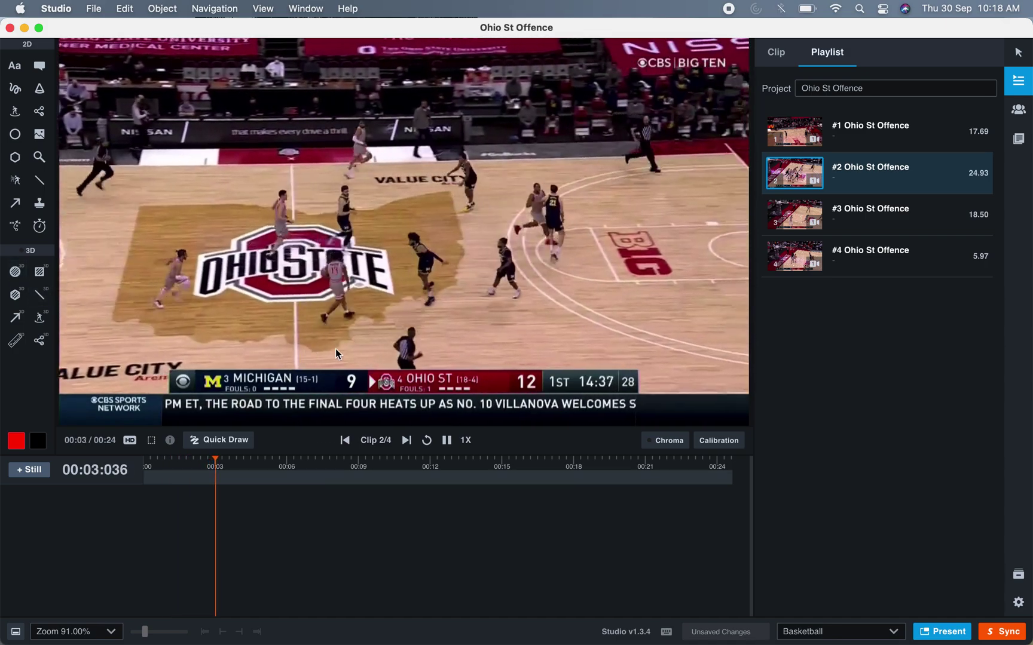
{"action": "key", "text": "space"}
{"action": "left_click", "coordinate": [687, 443]}
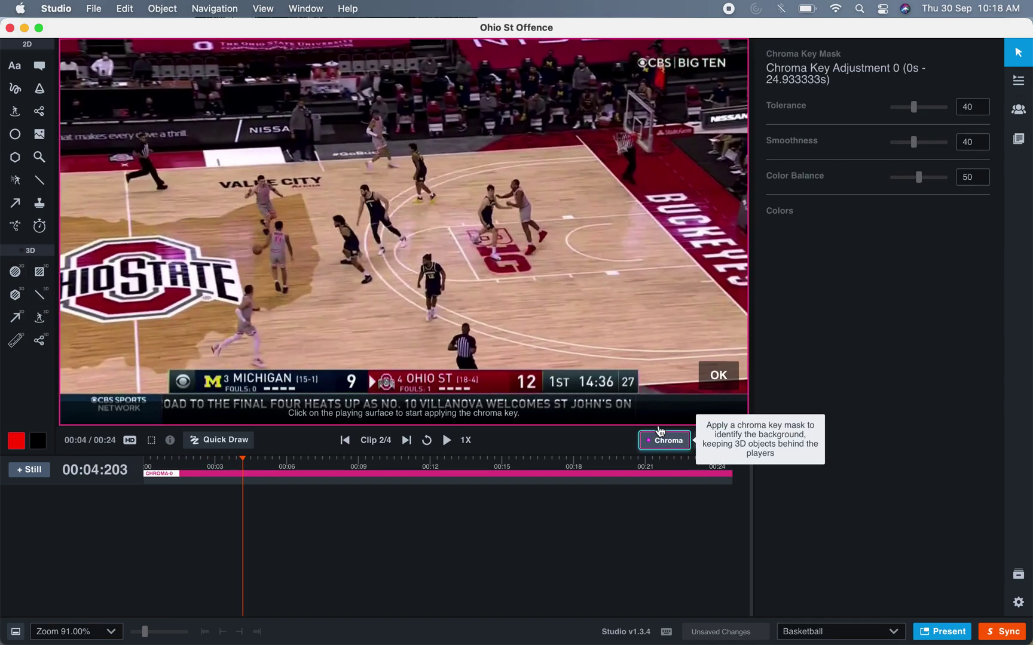
{"action": "left_click", "coordinate": [568, 336]}
{"action": "left_click", "coordinate": [236, 291]}
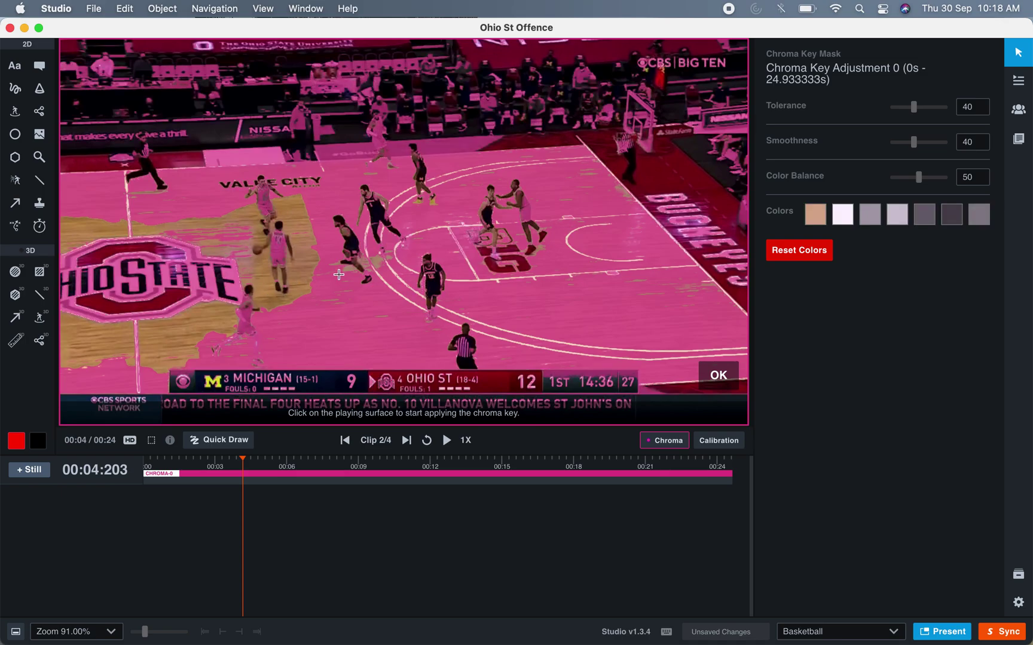
{"action": "left_click", "coordinate": [281, 254]}
{"action": "left_click", "coordinate": [796, 285]}
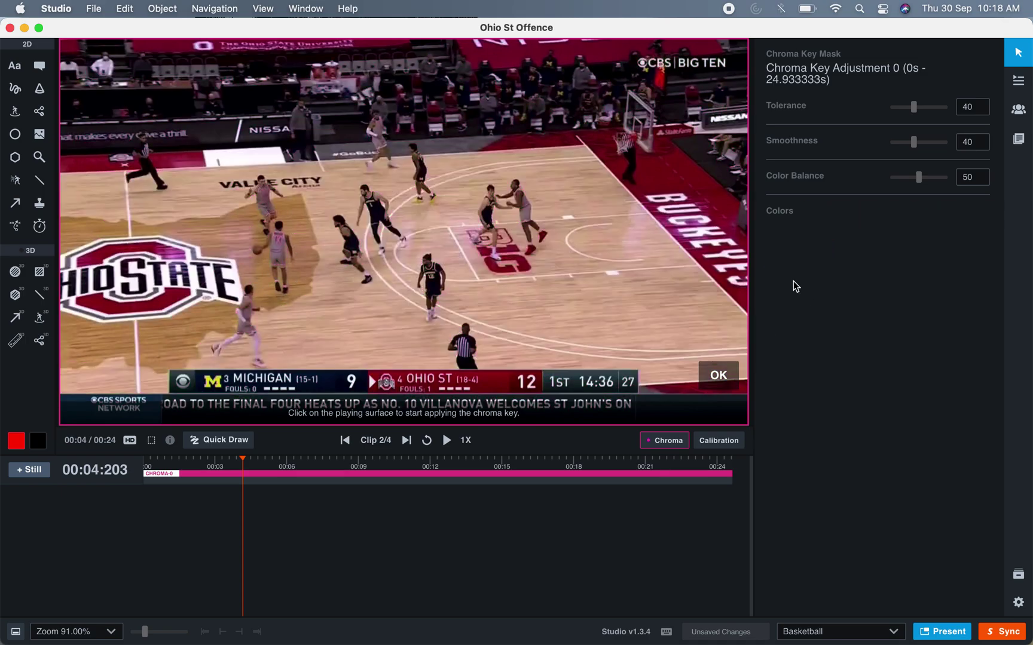
Sample the light wood, the shaded wood and the red floor areas for the chroma key, and accept the mask.
{"action": "left_click", "coordinate": [353, 335]}
{"action": "left_click", "coordinate": [170, 306]}
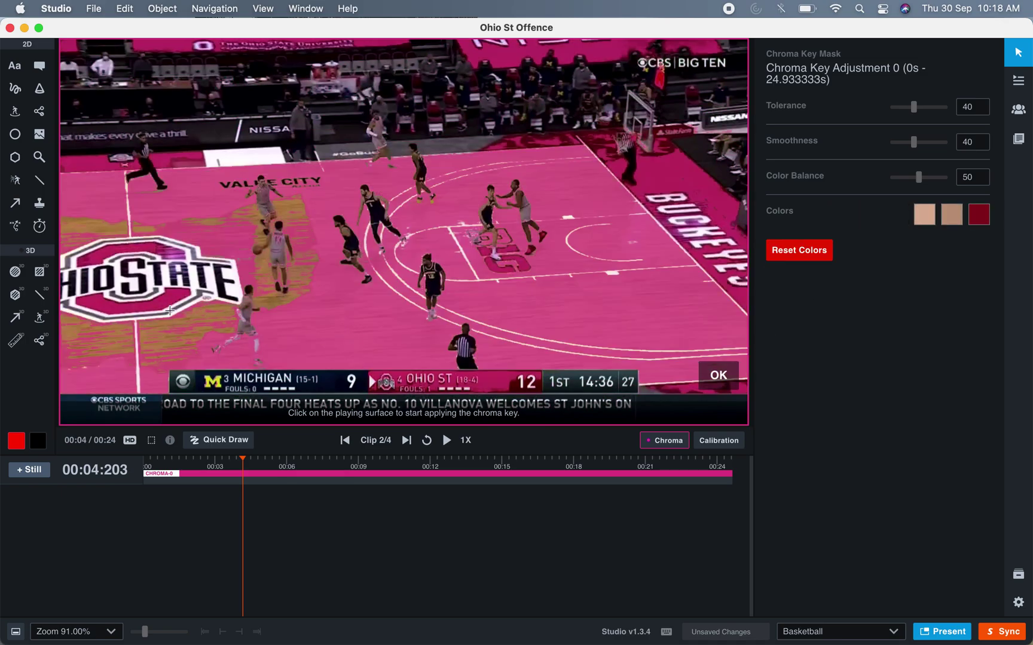
{"action": "left_click", "coordinate": [170, 327]}
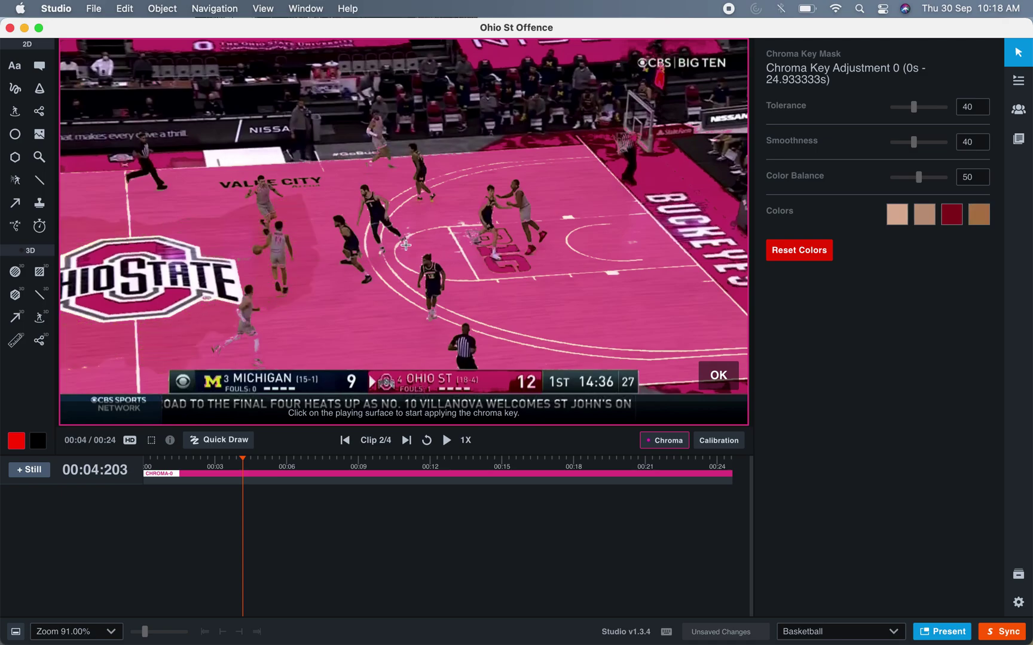
{"action": "left_click", "coordinate": [718, 376]}
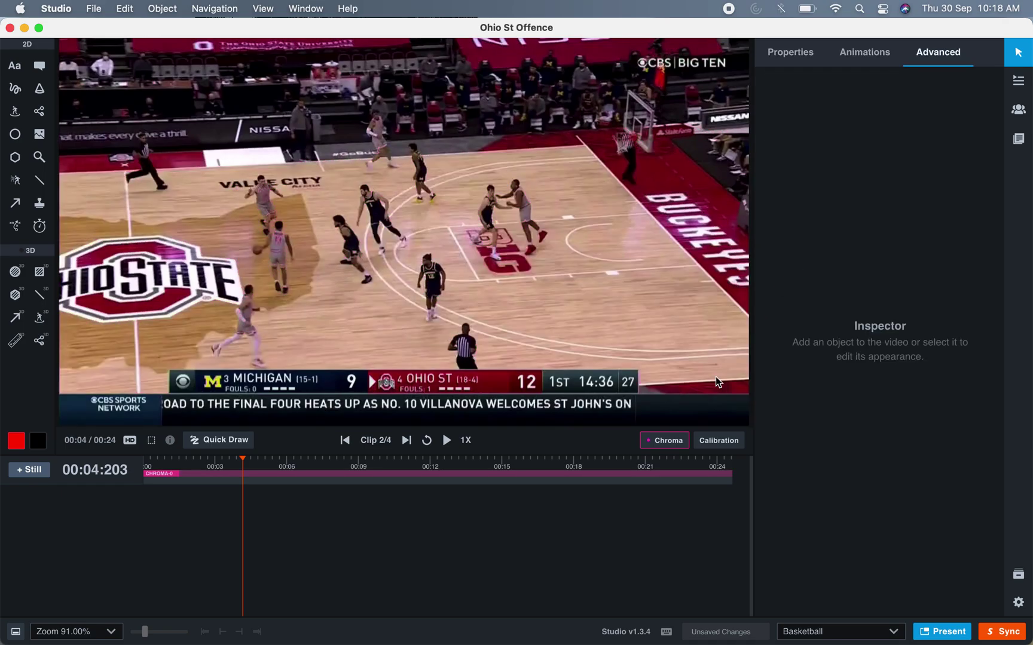
Play clip 2 from 00:04:203 to about 00:23 to review the footage.
{"action": "key", "text": "space"}
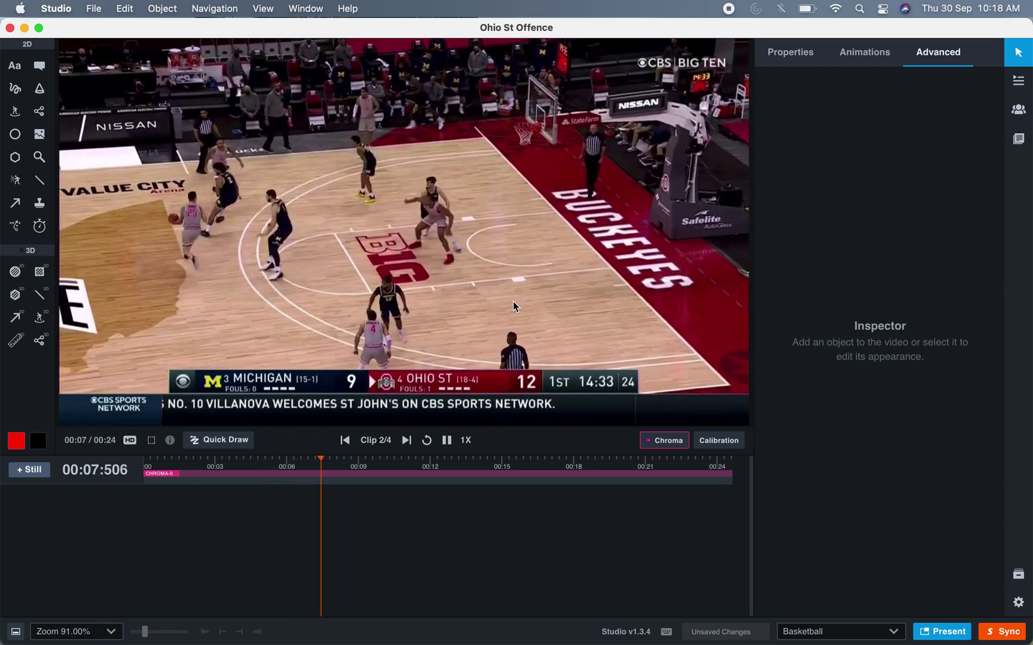
{"action": "key", "text": "Left"}
{"action": "key", "text": "Left"}
{"action": "key", "text": "Left"}
{"action": "key", "text": "Left"}
{"action": "key", "text": "Left"}
{"action": "key", "text": "Left"}
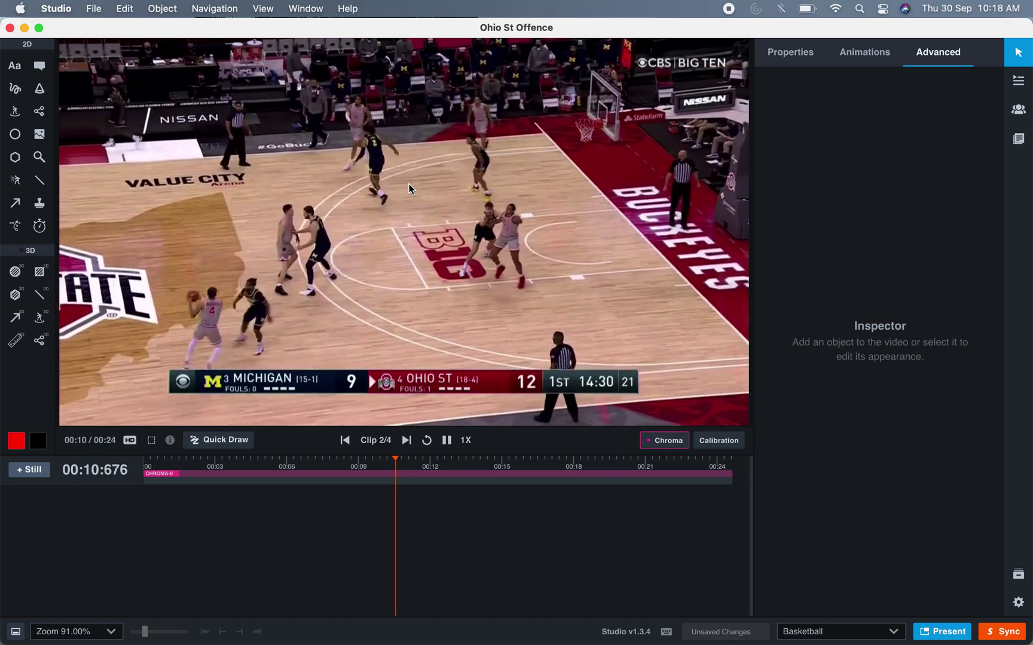
{"action": "key", "text": "Left"}
{"action": "key", "text": "Left"}
{"action": "key", "text": "Left"}
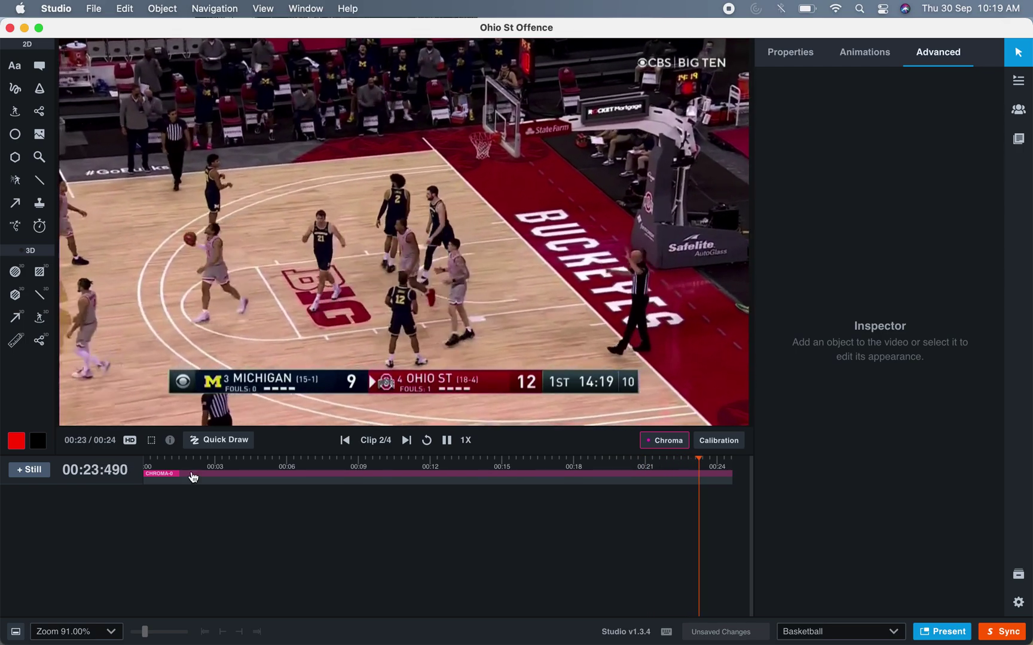
Inspect the chroma key mask over the court at 00:13:580 and 00:14:681, and close the chroma adjustment.
{"action": "left_click", "coordinate": [192, 467]}
{"action": "left_click", "coordinate": [466, 465]}
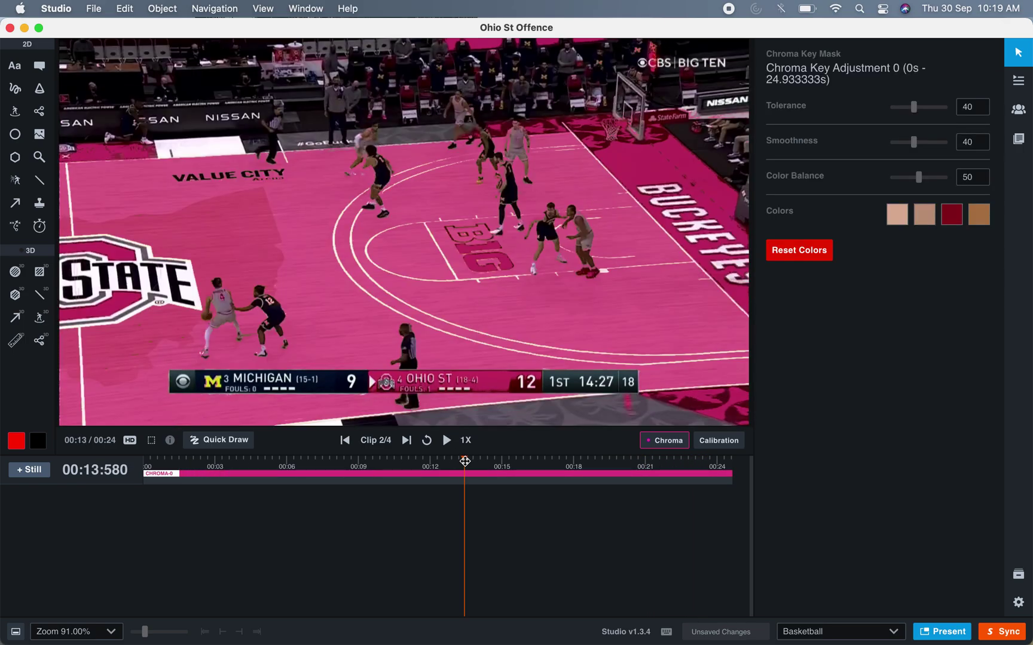
{"action": "left_click", "coordinate": [665, 442]}
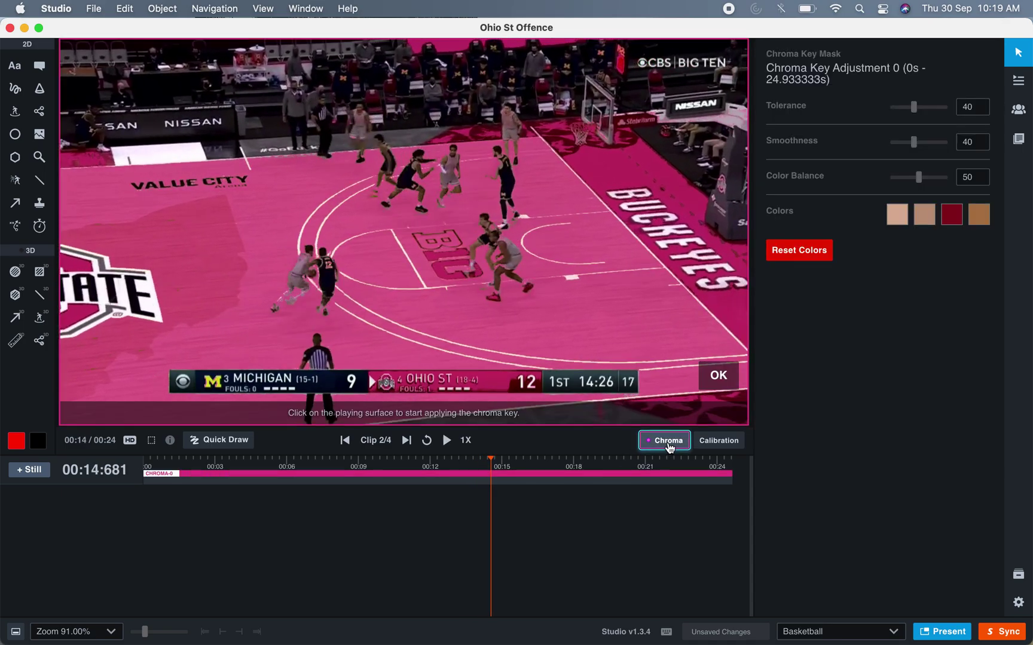
{"action": "left_click", "coordinate": [665, 443]}
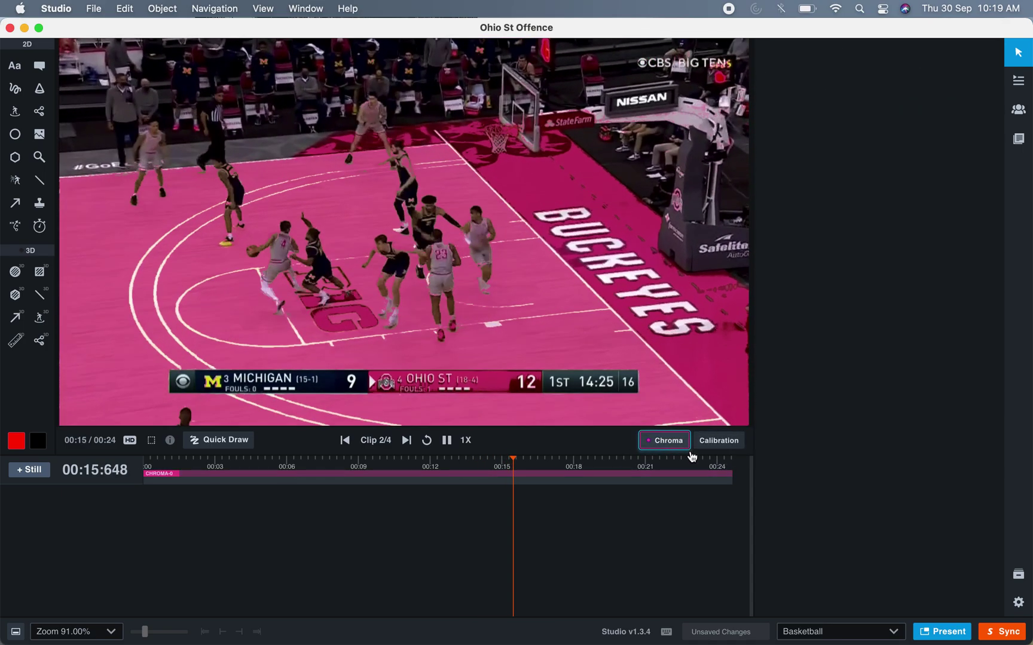
{"action": "left_click", "coordinate": [657, 521]}
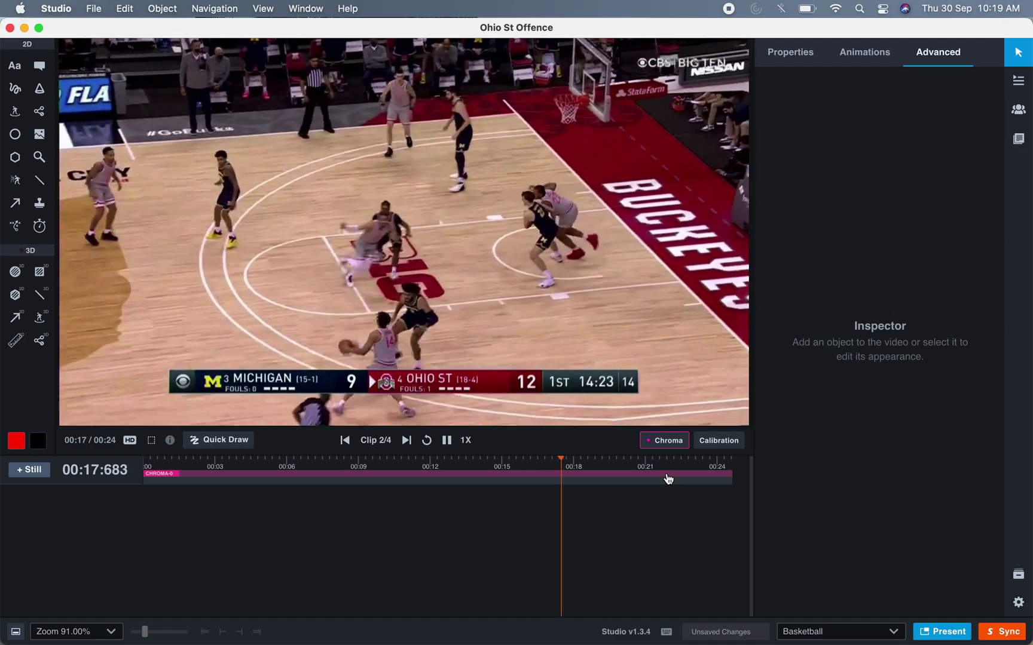
Start a calibration at 00:19:251 and place TopRight, RightTopThreePointEdgeEnd, RightTopThreePointEdgeStart and RightKeyTopRight on the matching court points.
{"action": "key", "text": "space"}
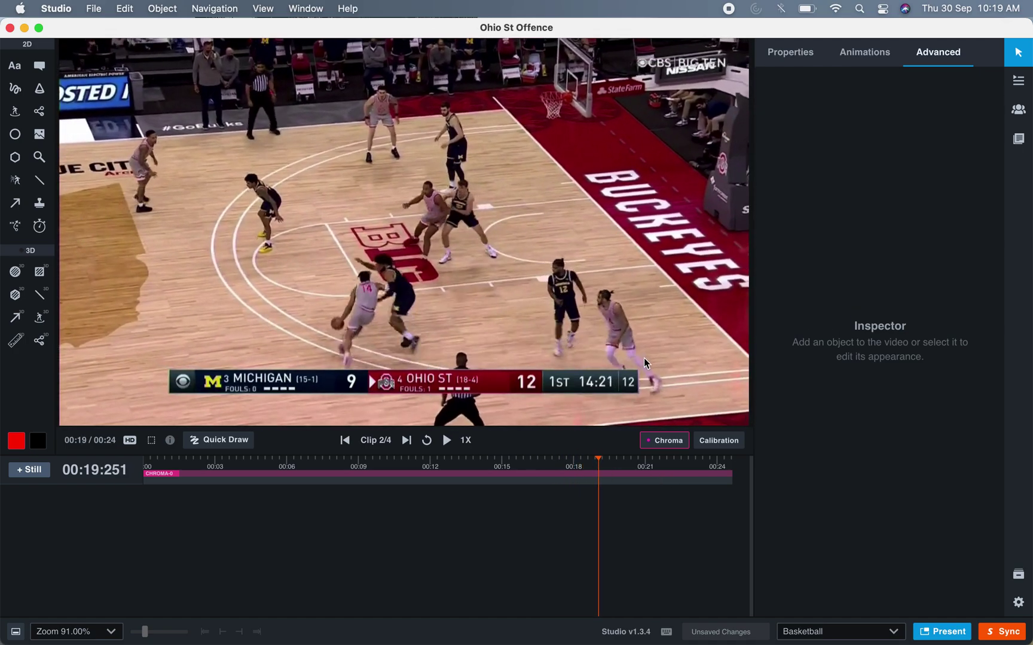
{"action": "left_click", "coordinate": [718, 442]}
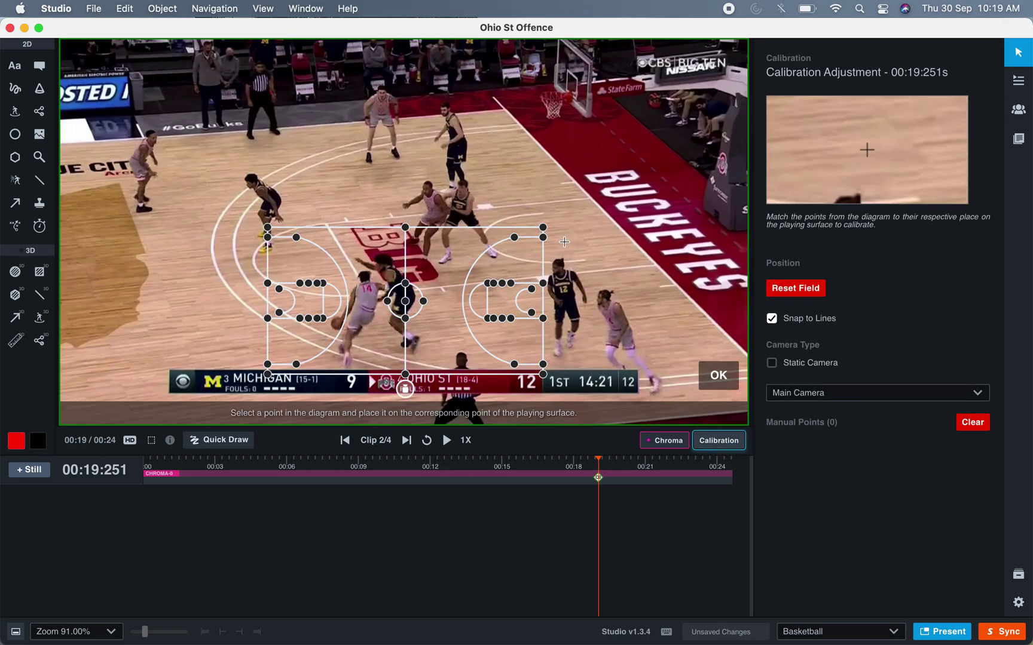
{"action": "left_click", "coordinate": [541, 230]}
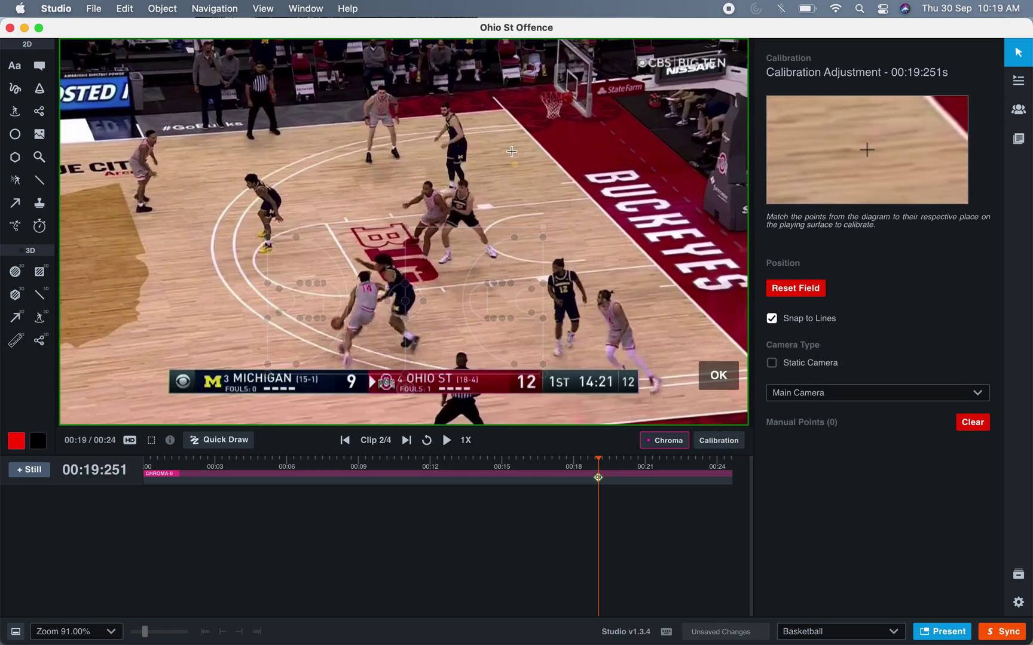
{"action": "left_click", "coordinate": [505, 108]}
{"action": "left_click", "coordinate": [544, 238]}
{"action": "left_click", "coordinate": [516, 127]}
{"action": "left_click", "coordinate": [514, 237]}
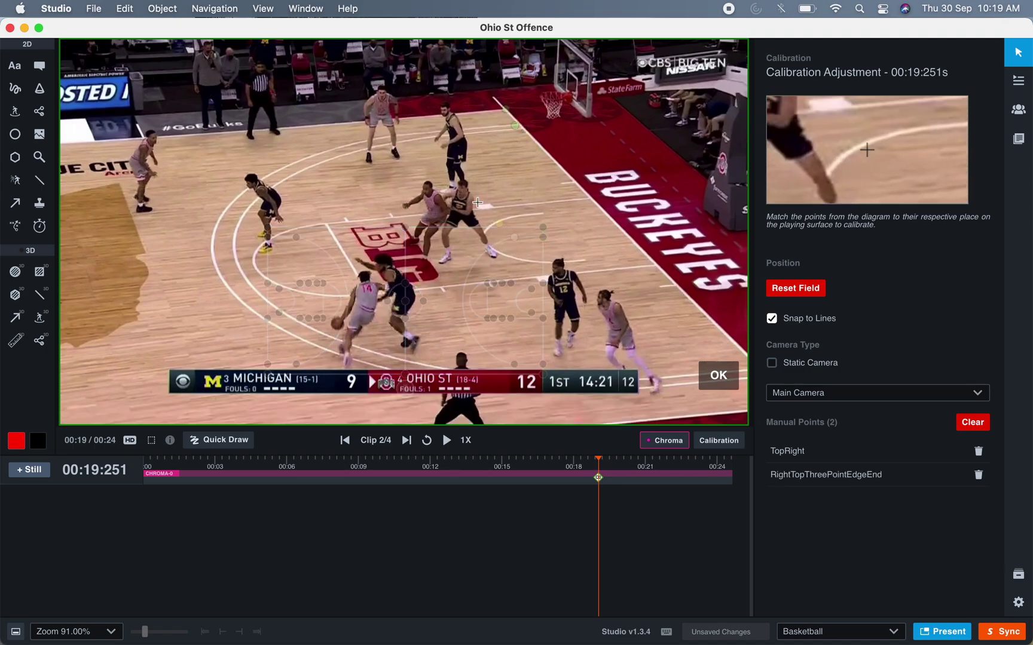
{"action": "left_click", "coordinate": [433, 141]}
{"action": "left_click", "coordinate": [544, 284]}
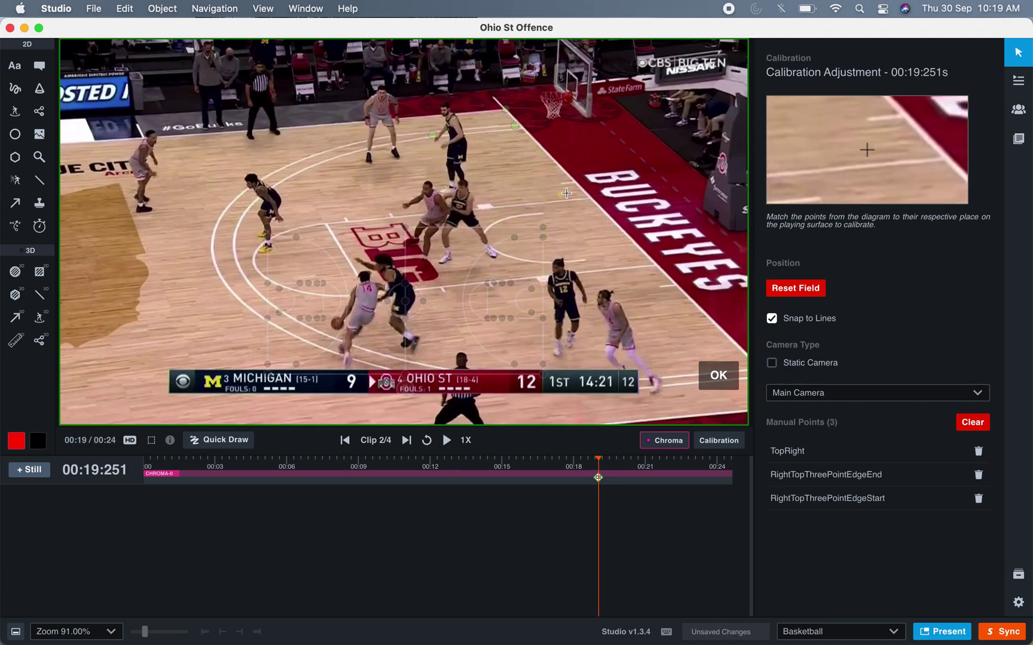
{"action": "left_click", "coordinate": [586, 197]}
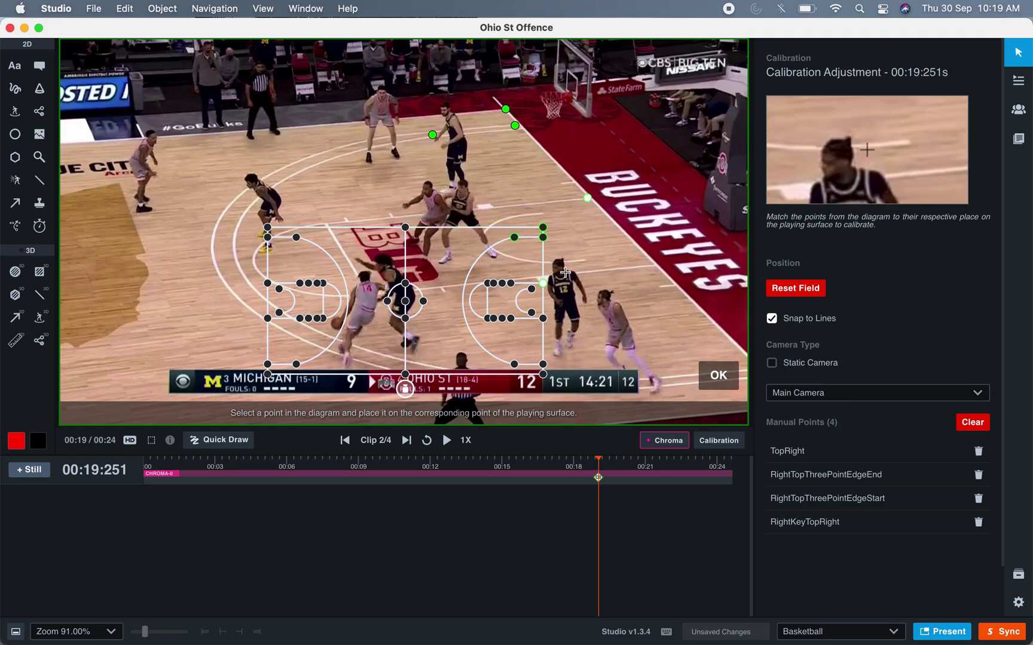
Match RightKeyTopLeft, RightKeyBottomRight and RightKeyBottomLeft to the painted key's corners, and accept the 00:19:251 calibration.
{"action": "left_click", "coordinate": [489, 284]}
{"action": "left_click", "coordinate": [335, 219]}
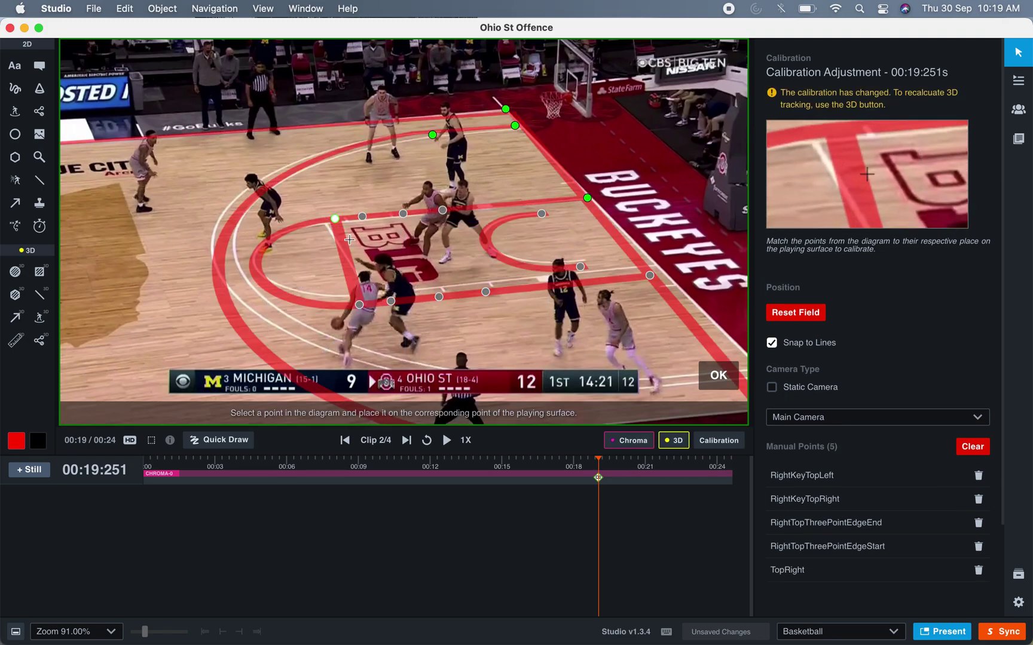
{"action": "left_click", "coordinate": [650, 275]}
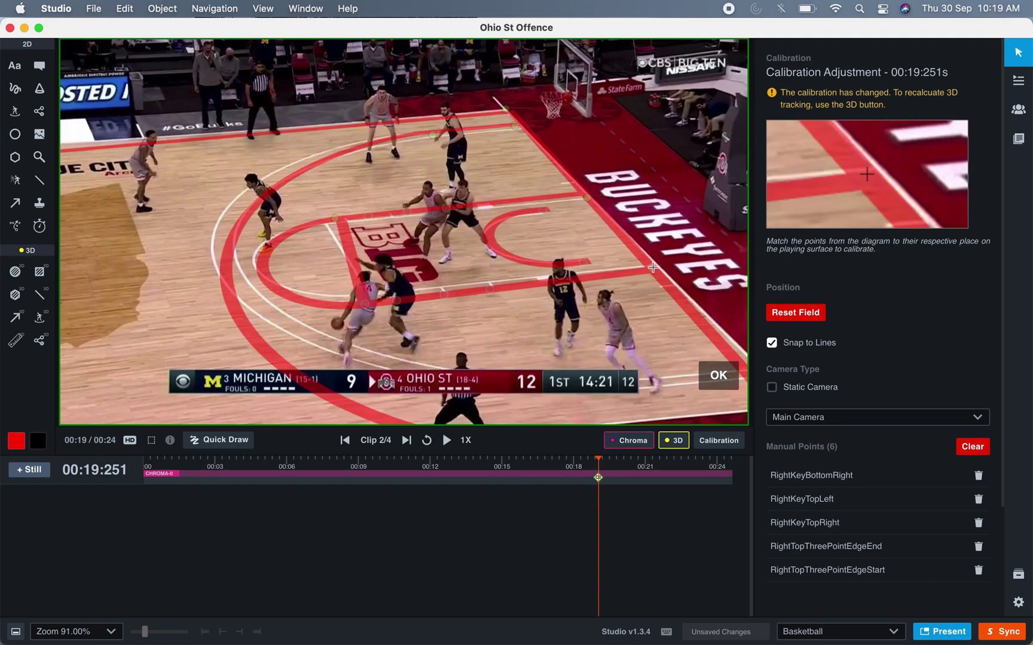
{"action": "left_click", "coordinate": [655, 265]}
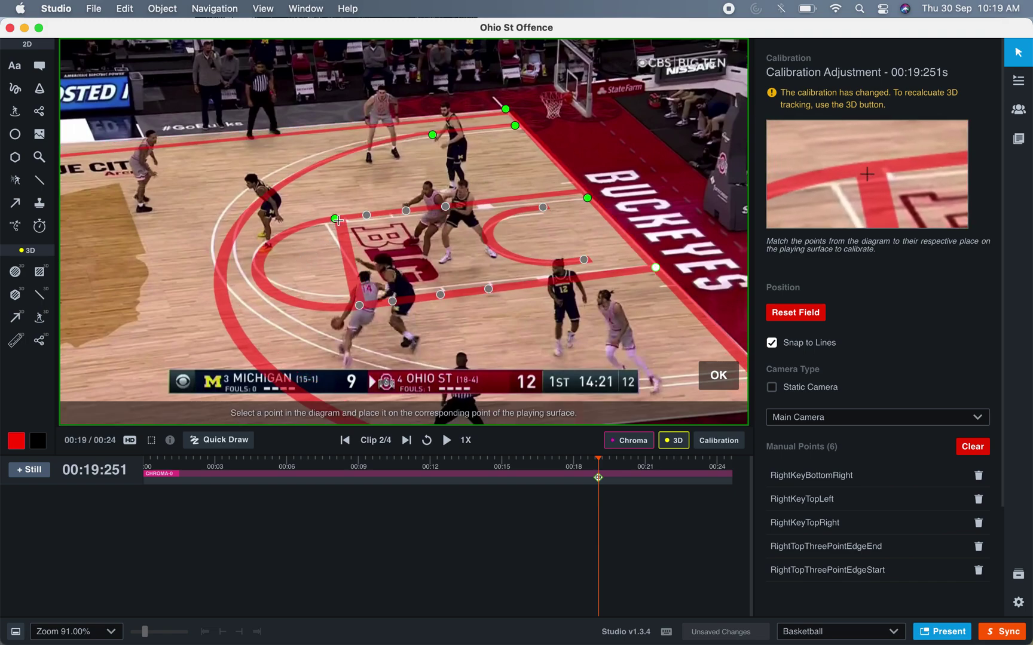
{"action": "left_click_drag", "start_coordinate": [327, 222], "coordinate": [330, 221]}
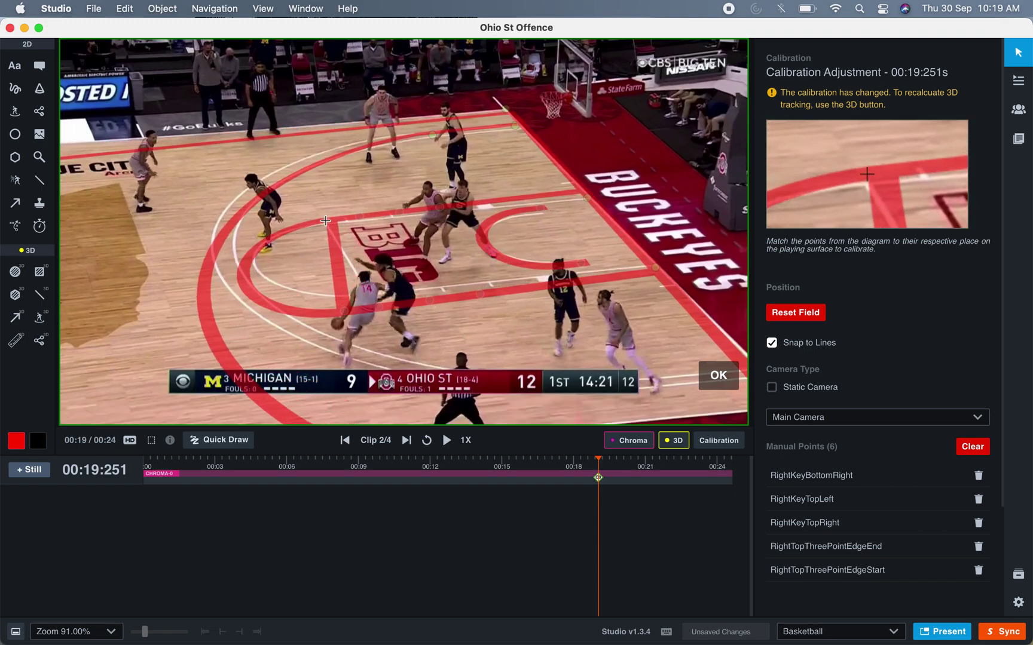
{"action": "left_click", "coordinate": [343, 311]}
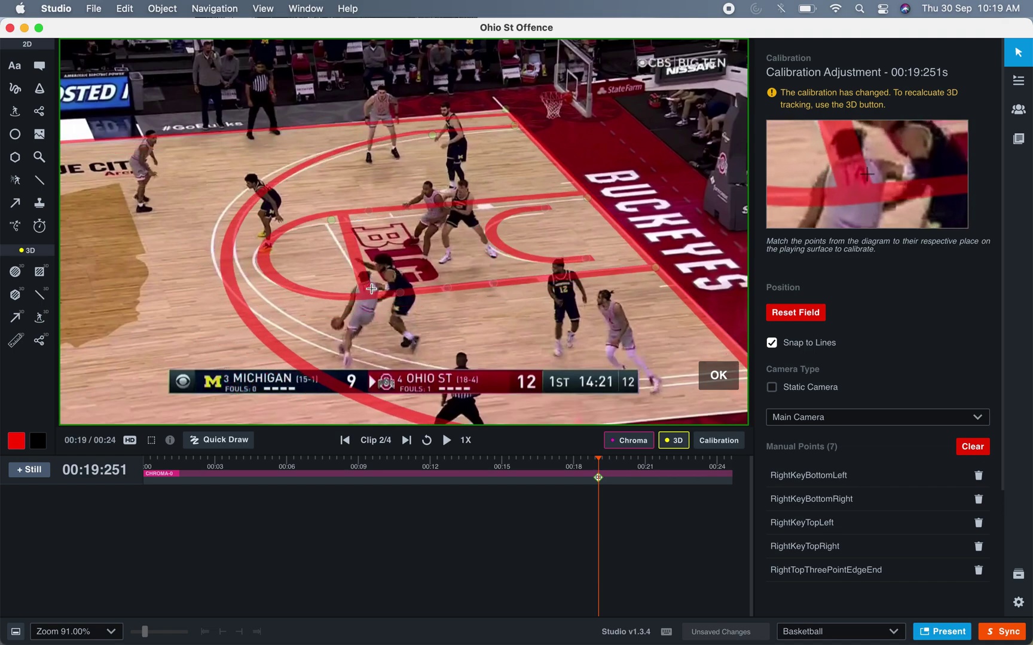
{"action": "left_click", "coordinate": [368, 286]}
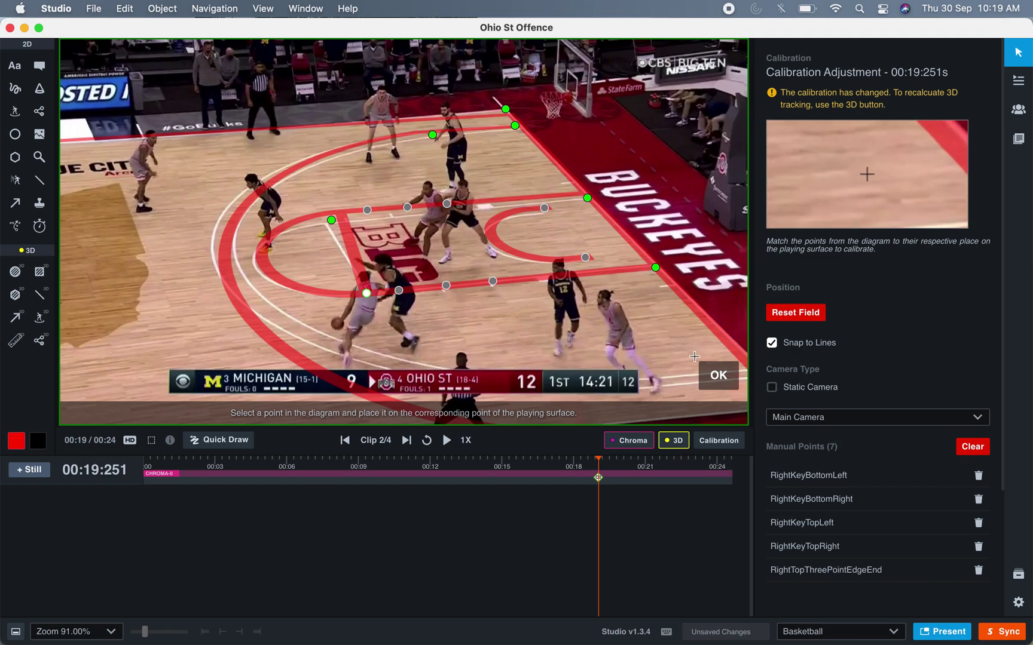
{"action": "left_click", "coordinate": [718, 376]}
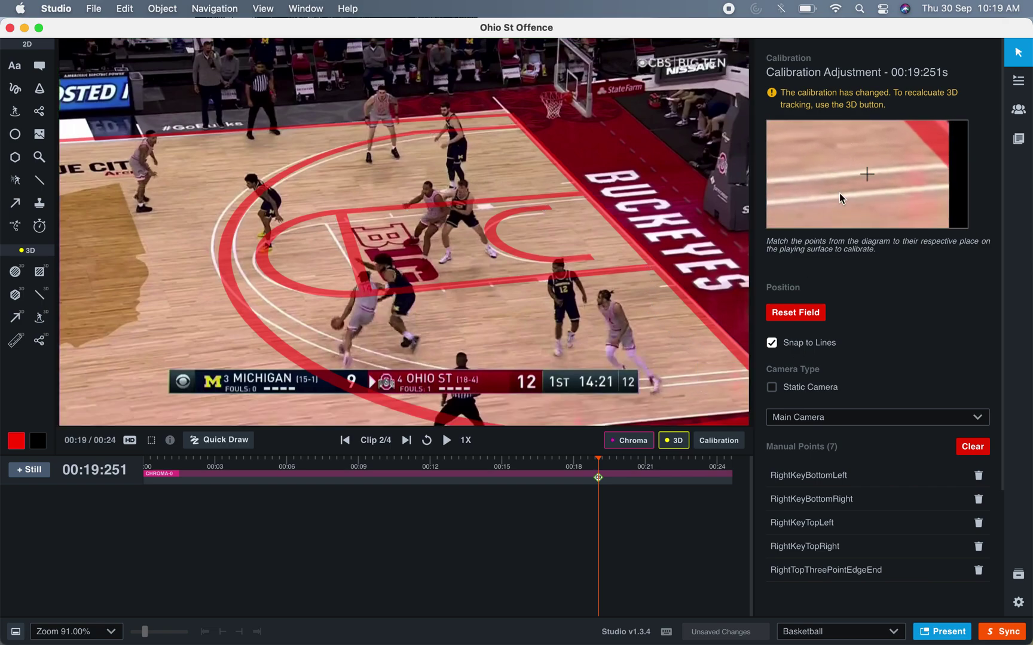
Apply the Static Camera setting from 0 to 5 s, and switch the option back off.
{"action": "left_click", "coordinate": [772, 388]}
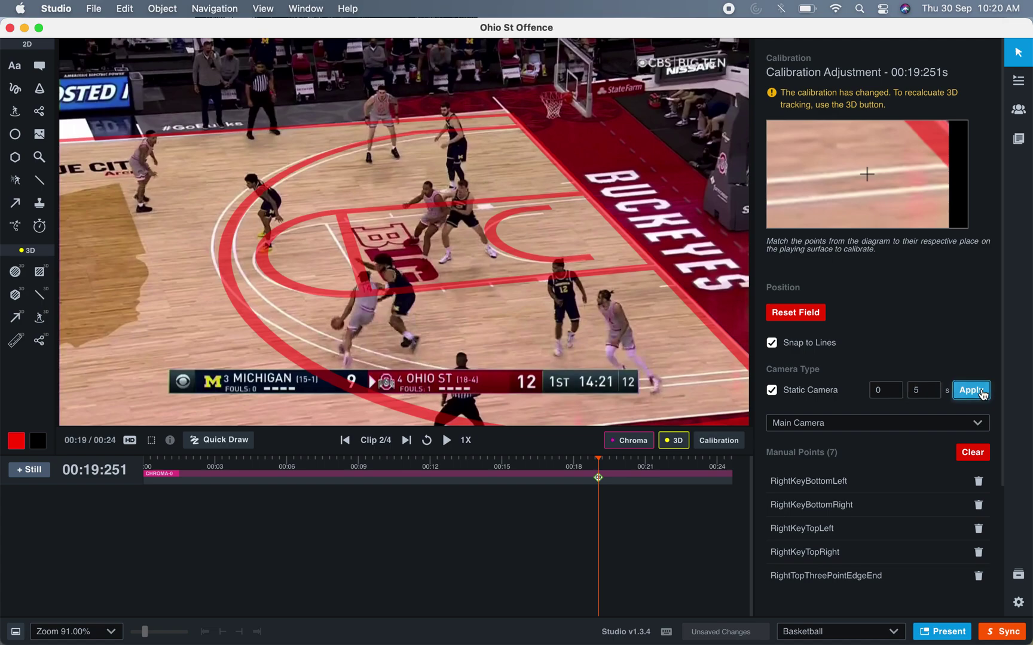
{"action": "left_click", "coordinate": [981, 393]}
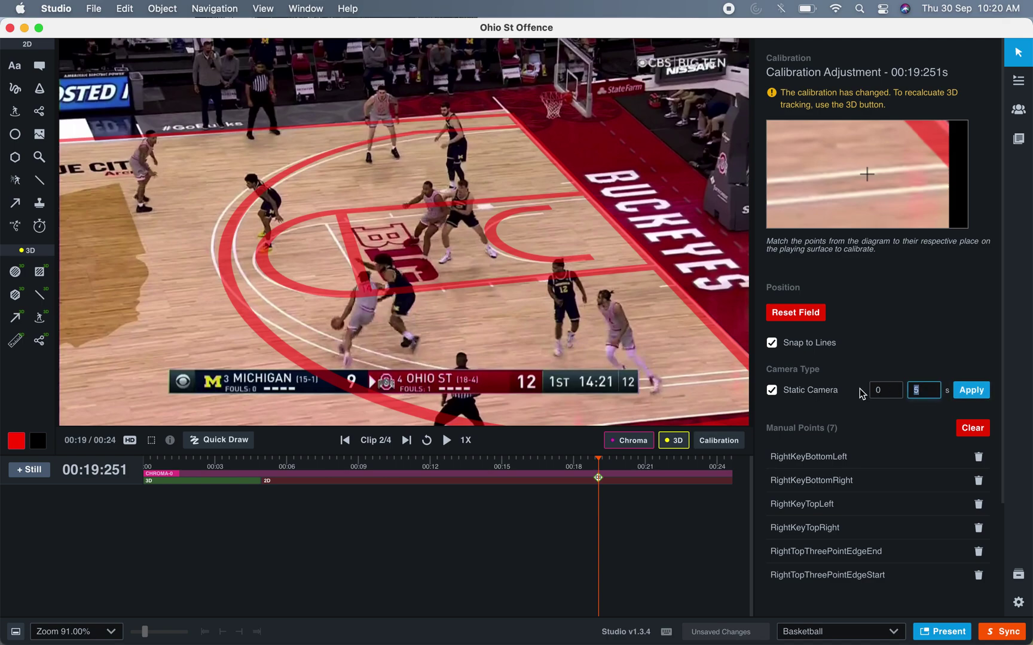
{"action": "left_click", "coordinate": [772, 390]}
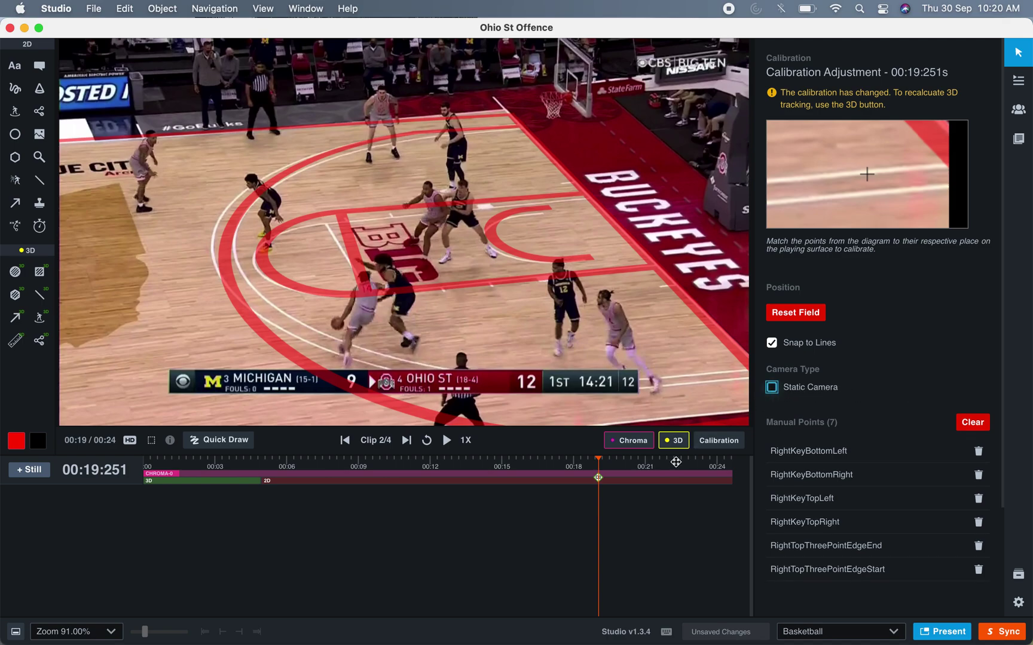
{"action": "key", "text": "space"}
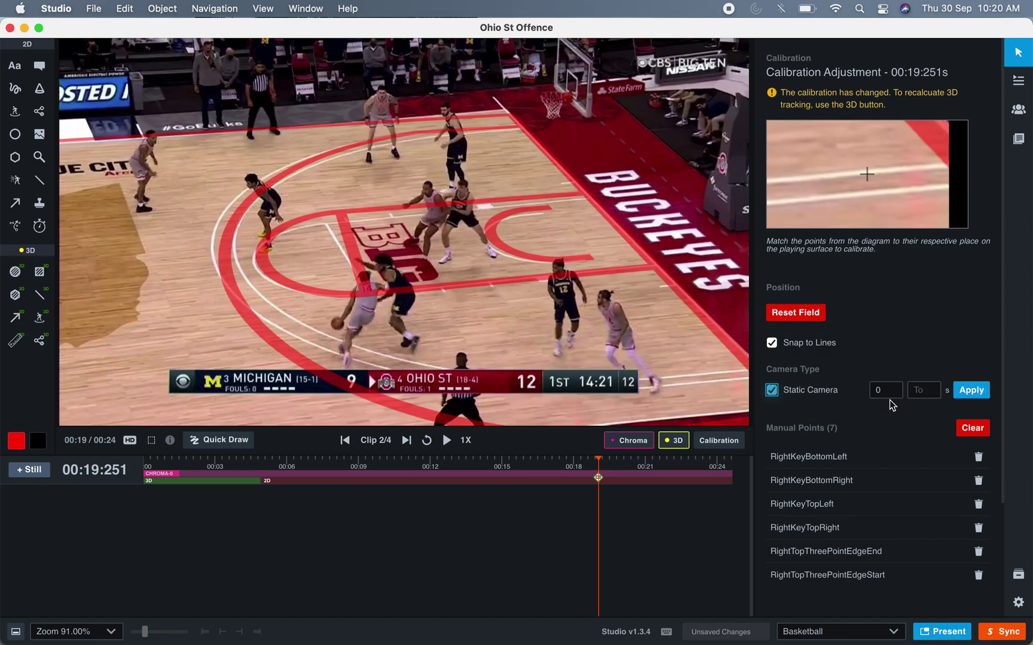
{"action": "key", "text": "space"}
{"action": "key", "text": "Escape"}
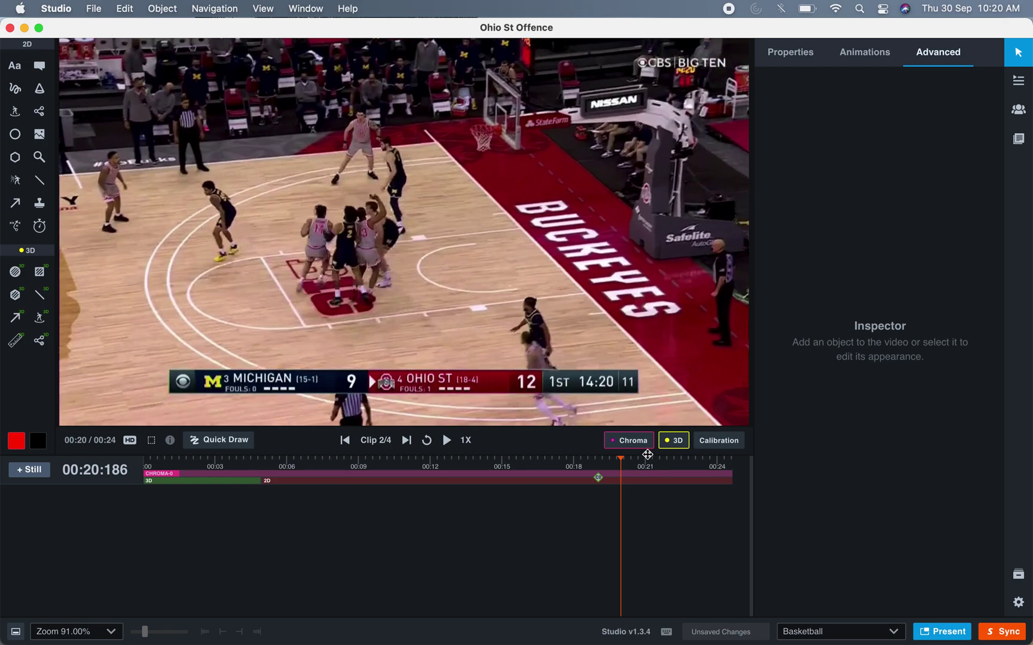
Start a second calibration at 00:20:186 and place TopRight, RightTopThreePointEdgeStart, RightTopThreePointEdgeEnd and RightKeyTopLeft on the court lines.
{"action": "left_click", "coordinate": [726, 446]}
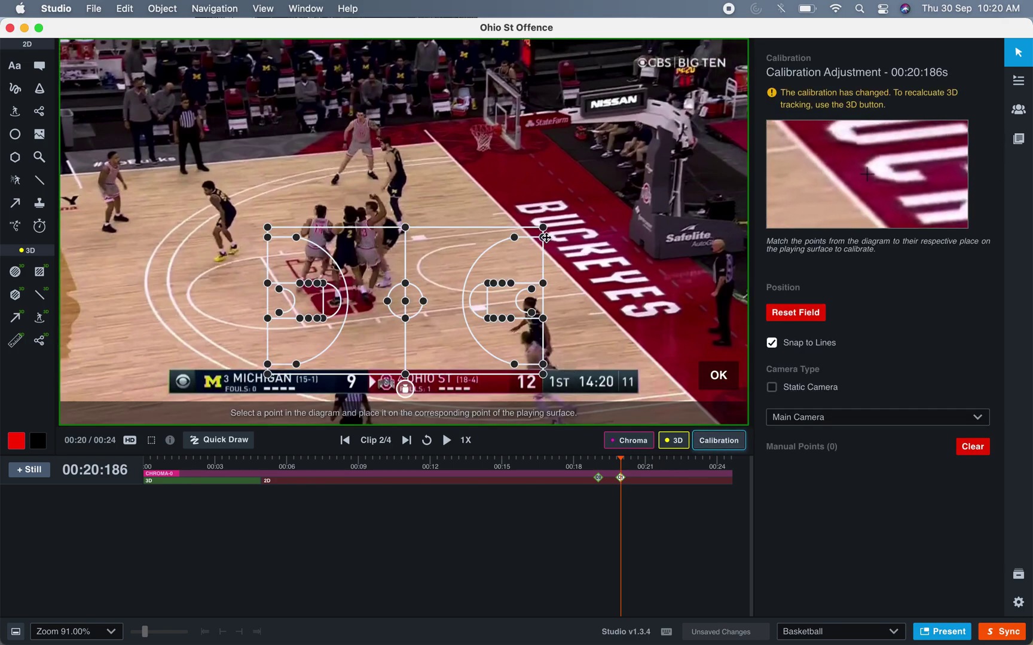
{"action": "left_click", "coordinate": [439, 143]}
{"action": "left_click", "coordinate": [515, 238]}
{"action": "left_click", "coordinate": [327, 174]}
{"action": "left_click", "coordinate": [536, 241]}
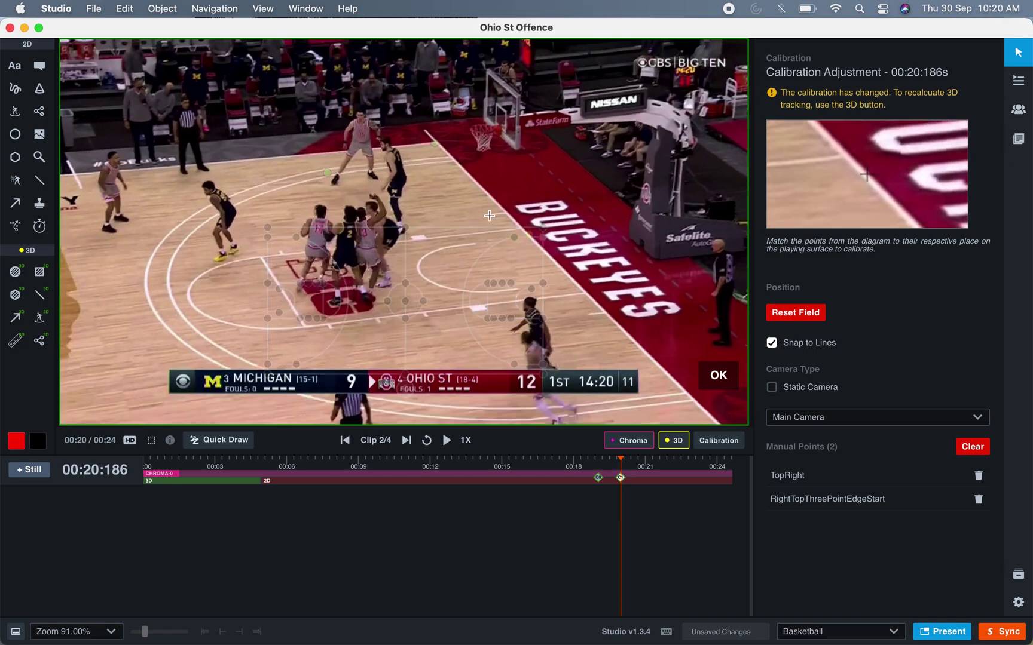
{"action": "left_click", "coordinate": [446, 159]}
{"action": "left_click", "coordinate": [486, 283]}
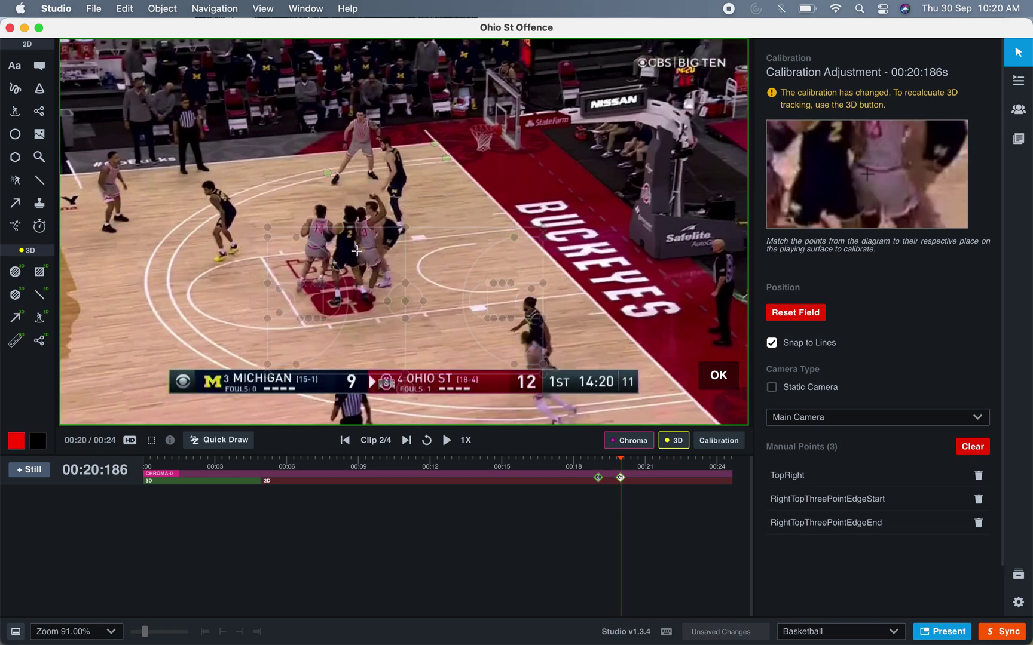
{"action": "left_click", "coordinate": [264, 257]}
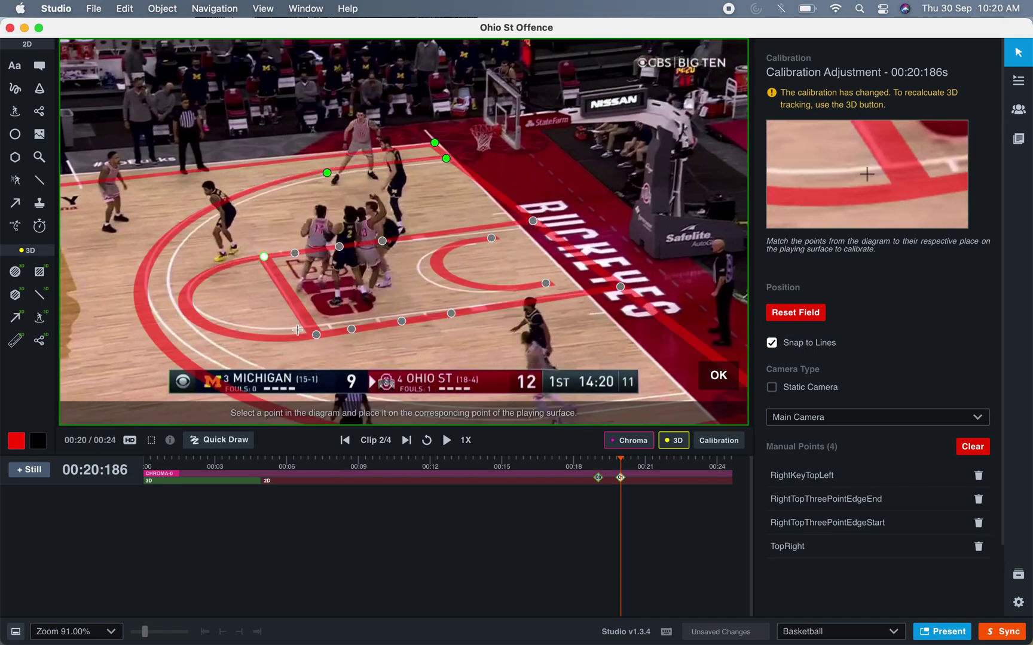
Align RightKeyBottomLeft and RightKeyBottomRight with the key's near corners, and fine-tune TopRight at the court corner.
{"action": "left_click", "coordinate": [317, 337]}
{"action": "left_click", "coordinate": [320, 328]}
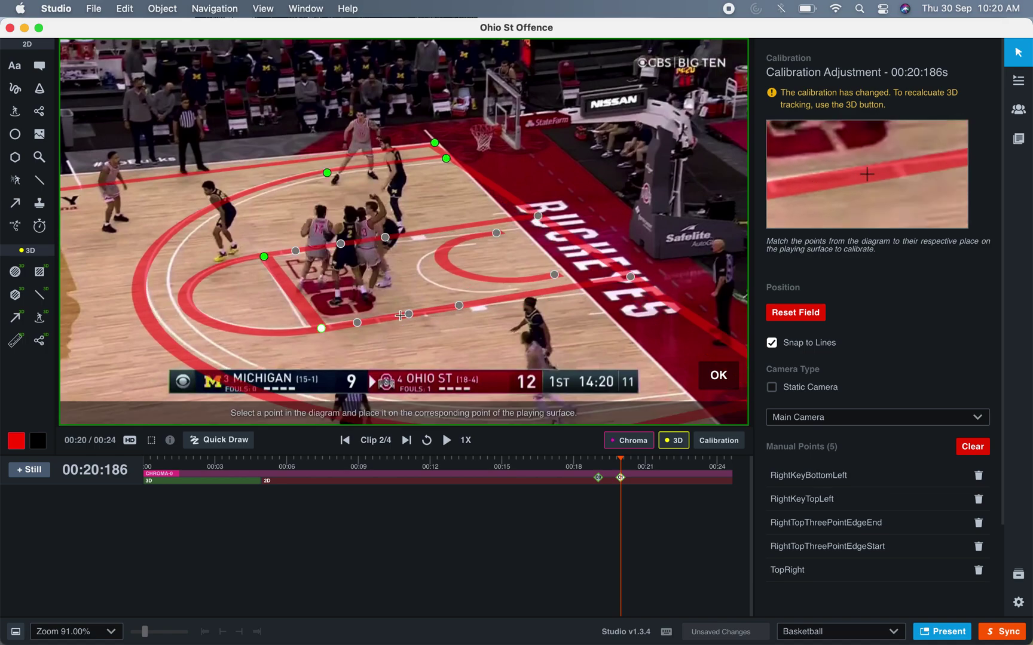
{"action": "left_click", "coordinate": [555, 275]}
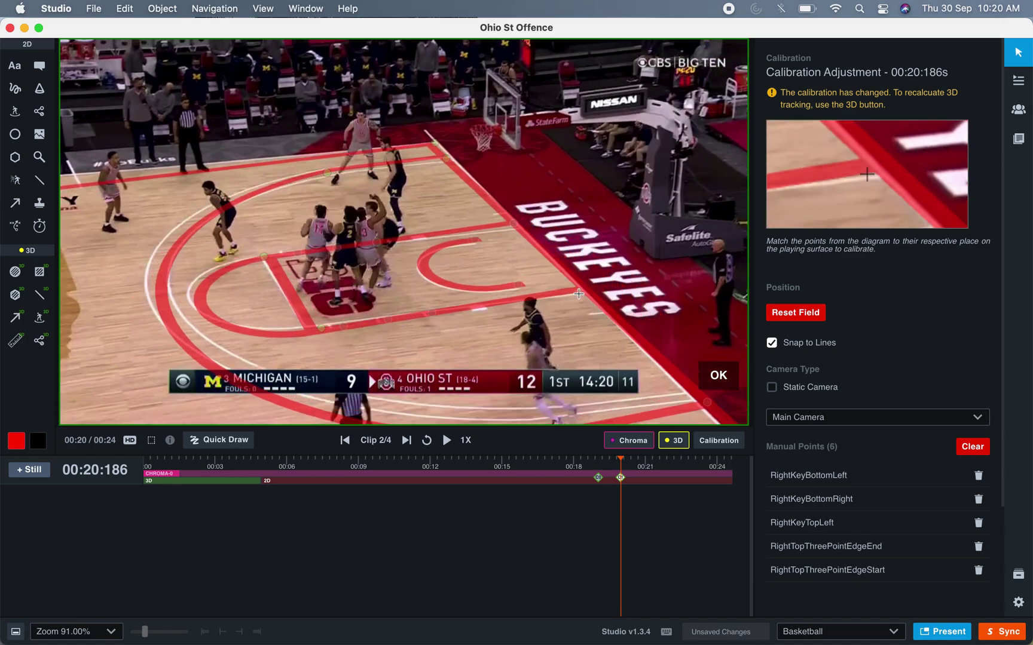
{"action": "left_click", "coordinate": [582, 291]}
{"action": "left_click_drag", "start_coordinate": [434, 143], "coordinate": [436, 138]}
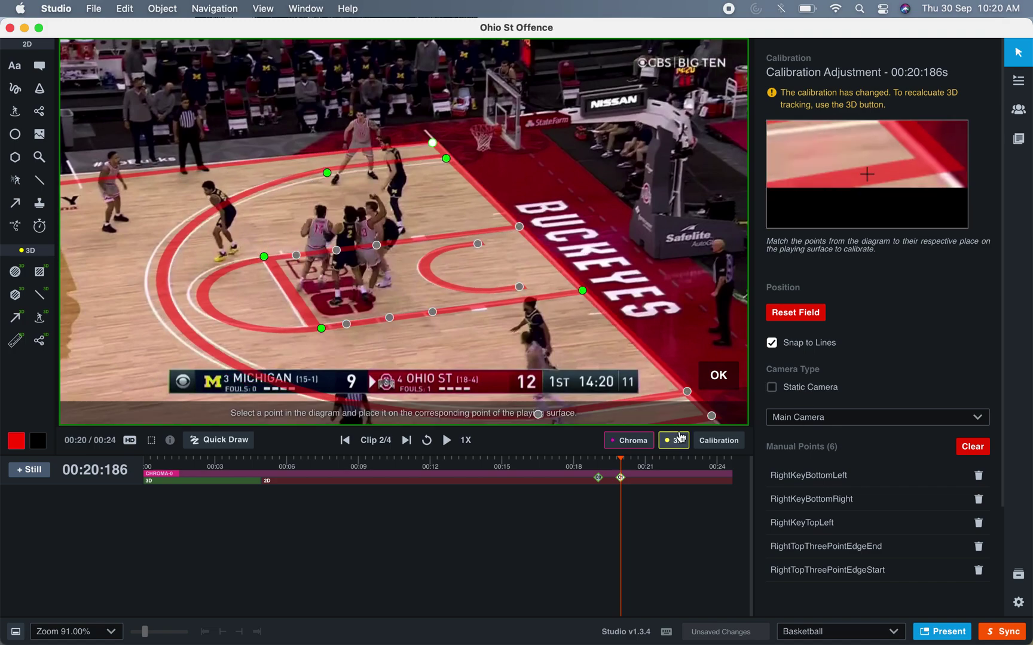
Accept the 00:20:186 calibration and return to 00:19:185 in the clip.
{"action": "left_click", "coordinate": [718, 375]}
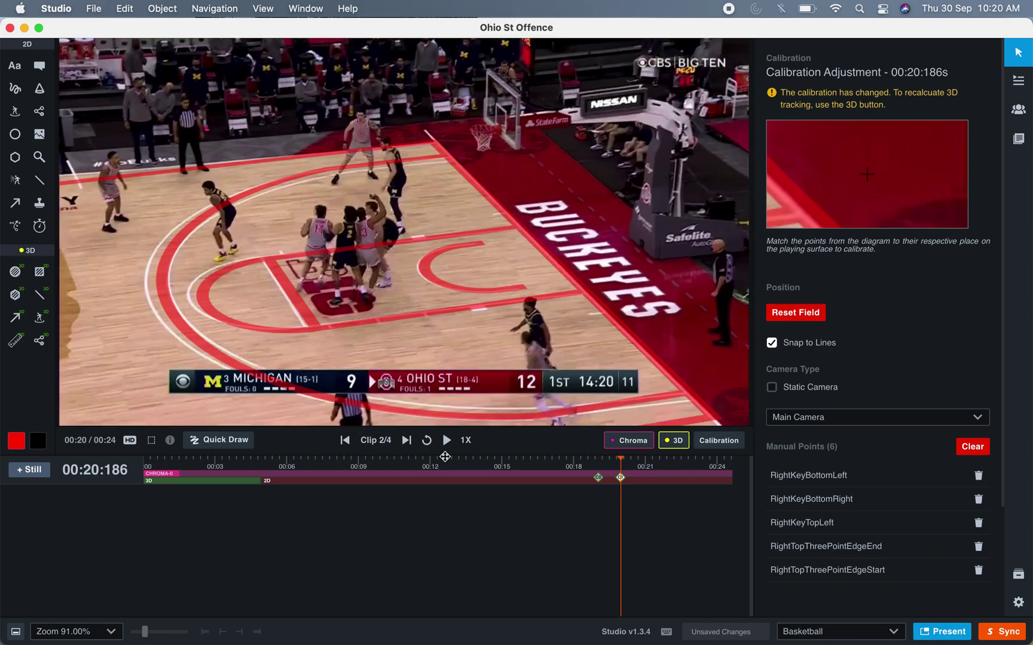
{"action": "left_click", "coordinate": [597, 465]}
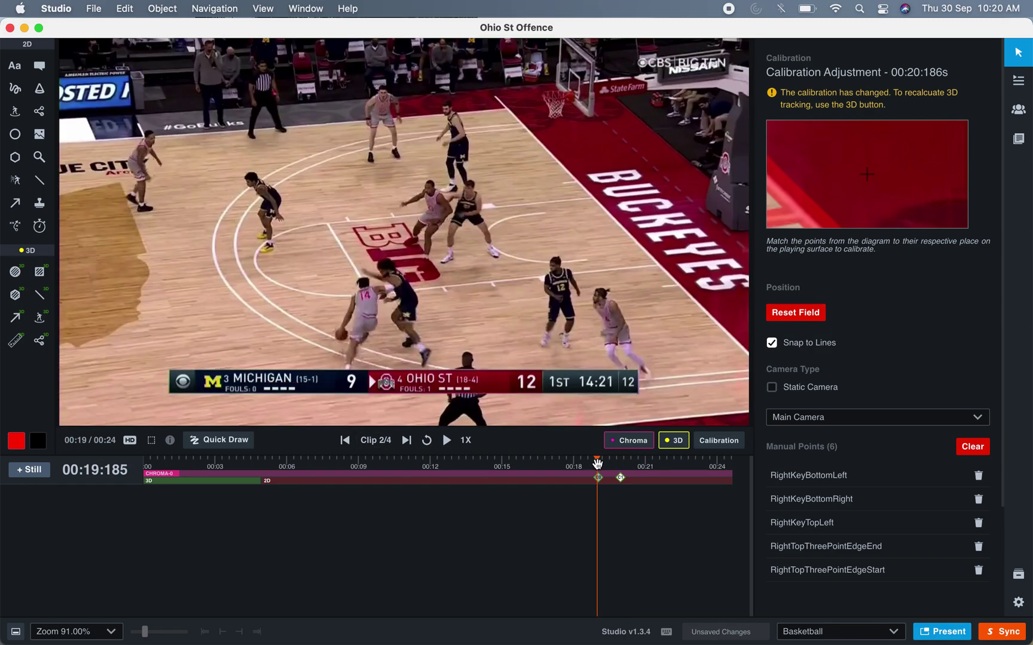
Try a 3D circle around the Michigan defender at the three-point arc, and delete it.
{"action": "left_click", "coordinate": [22, 273]}
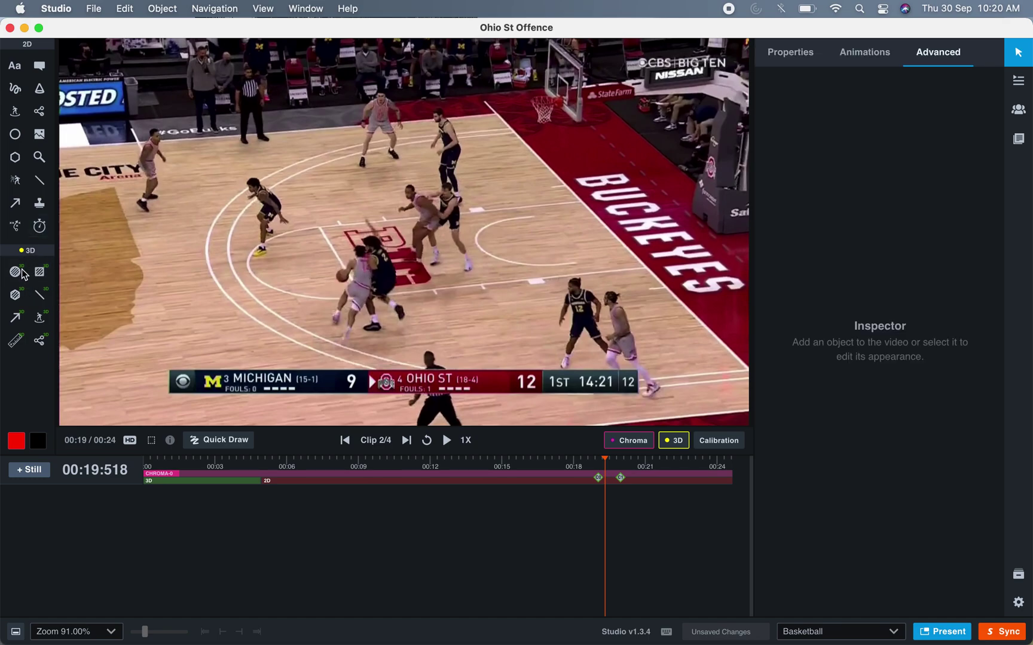
{"action": "left_click", "coordinate": [24, 275]}
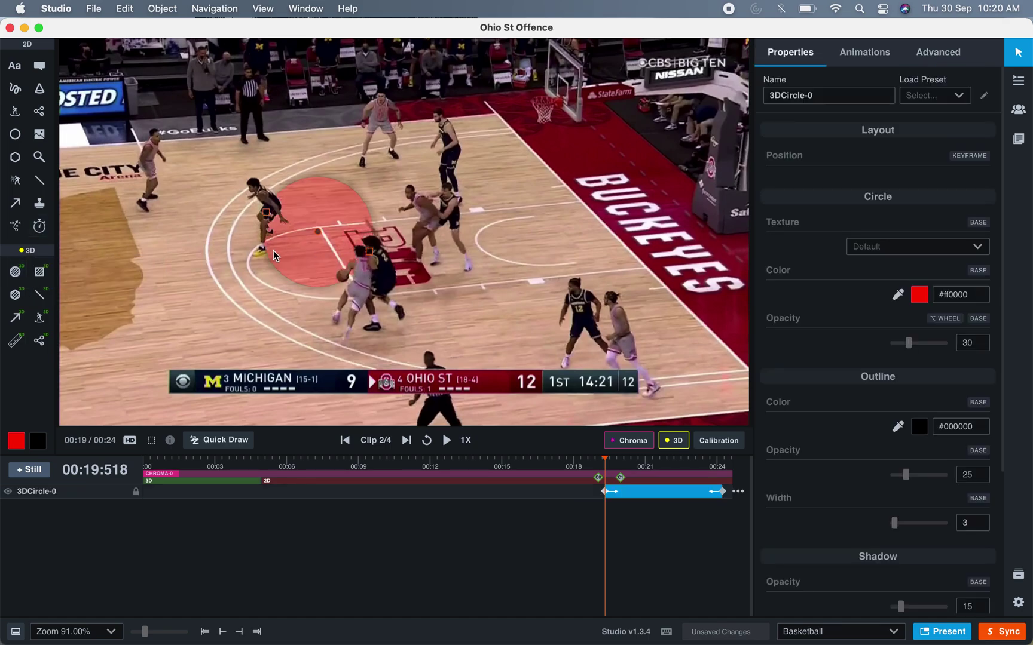
{"action": "left_click_drag", "start_coordinate": [317, 231], "coordinate": [260, 233]}
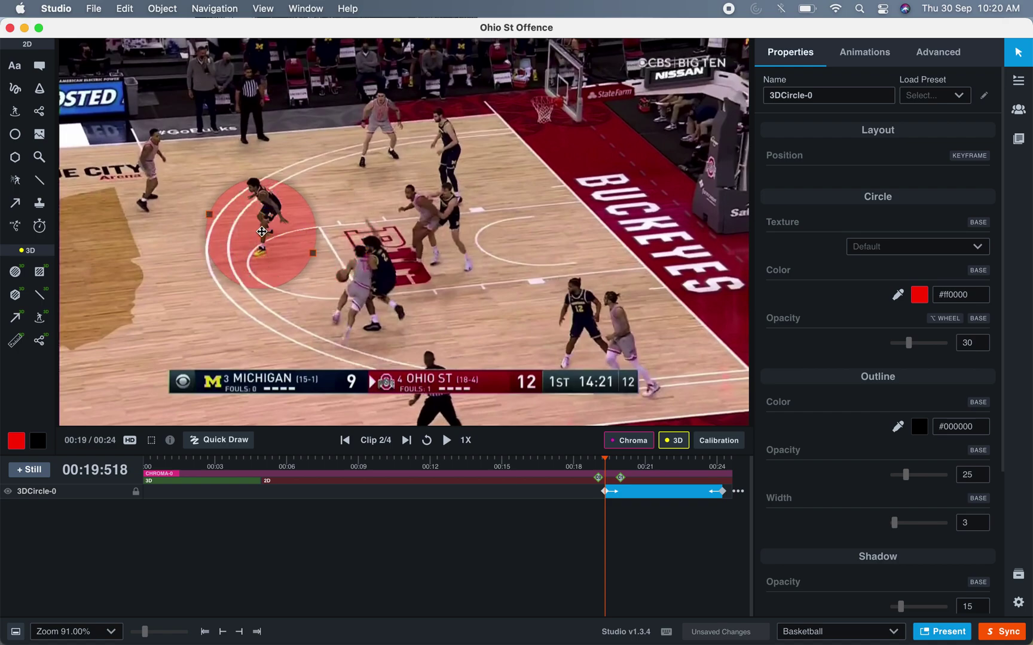
{"action": "key", "text": "Delete"}
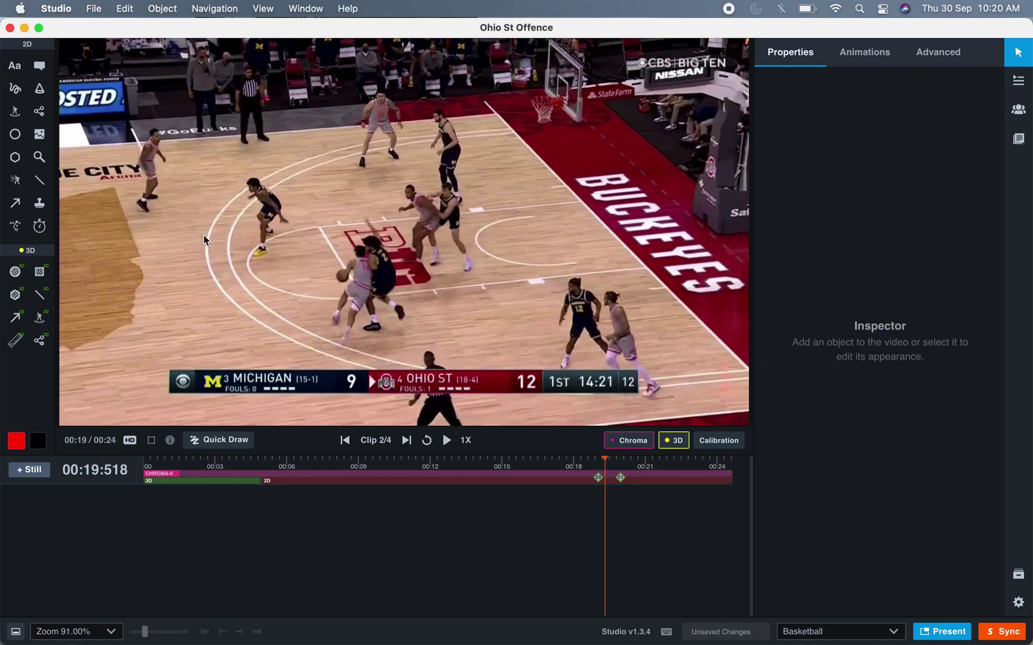
Try a 3D disc under the Michigan defender at the three-point arc, reposition and shorten it, and delete it.
{"action": "left_click", "coordinate": [39, 318]}
{"action": "left_click", "coordinate": [276, 274]}
{"action": "left_click_drag", "start_coordinate": [276, 274], "coordinate": [266, 235]}
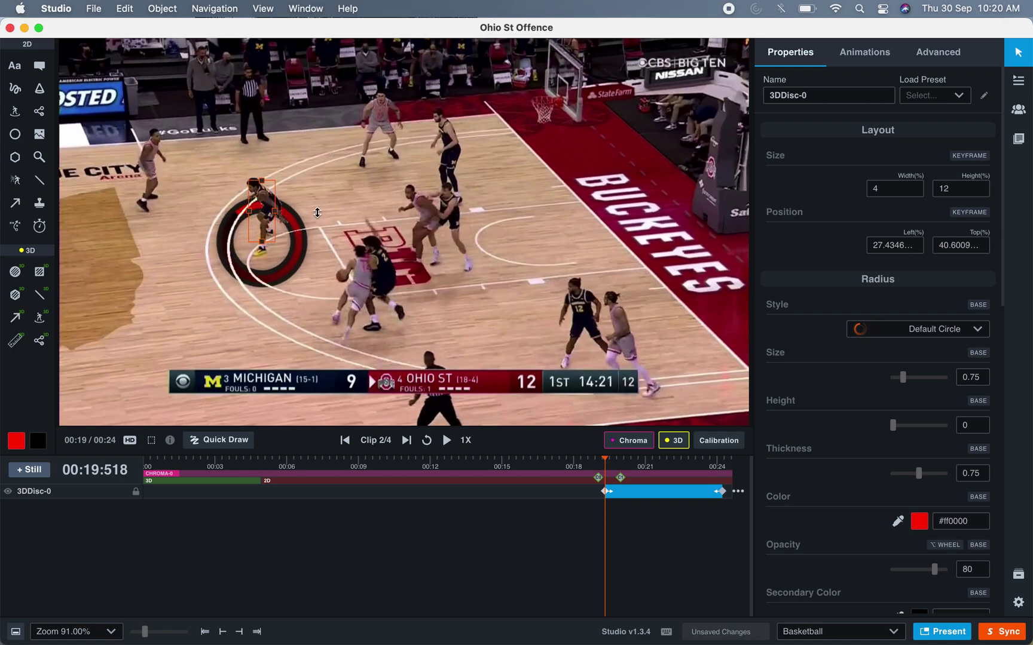
{"action": "left_click_drag", "start_coordinate": [272, 231], "coordinate": [231, 219]}
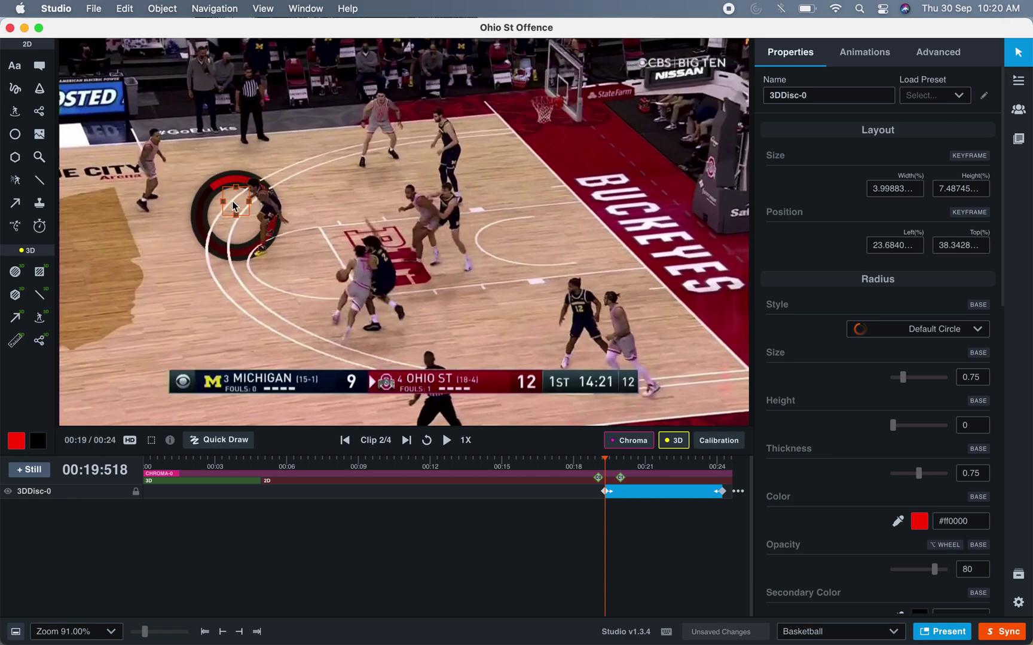
{"action": "key", "text": "BackSpace"}
Try a 3D polygon and a 3D rectangle between the key and the far sideline, discarding both.
{"action": "left_click", "coordinate": [15, 295]}
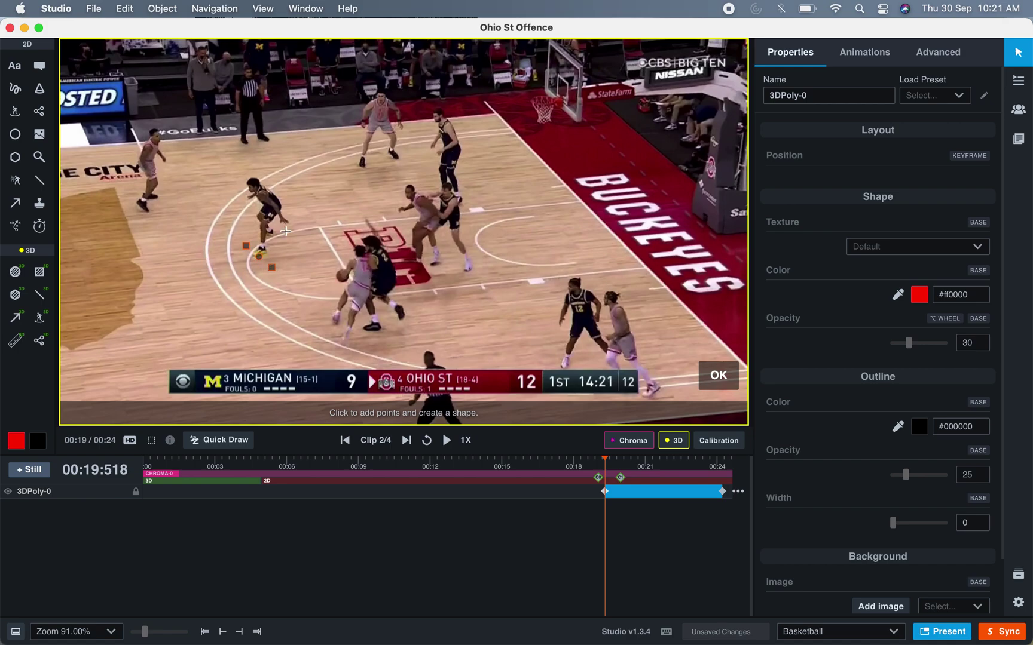
{"action": "key", "text": "Escape"}
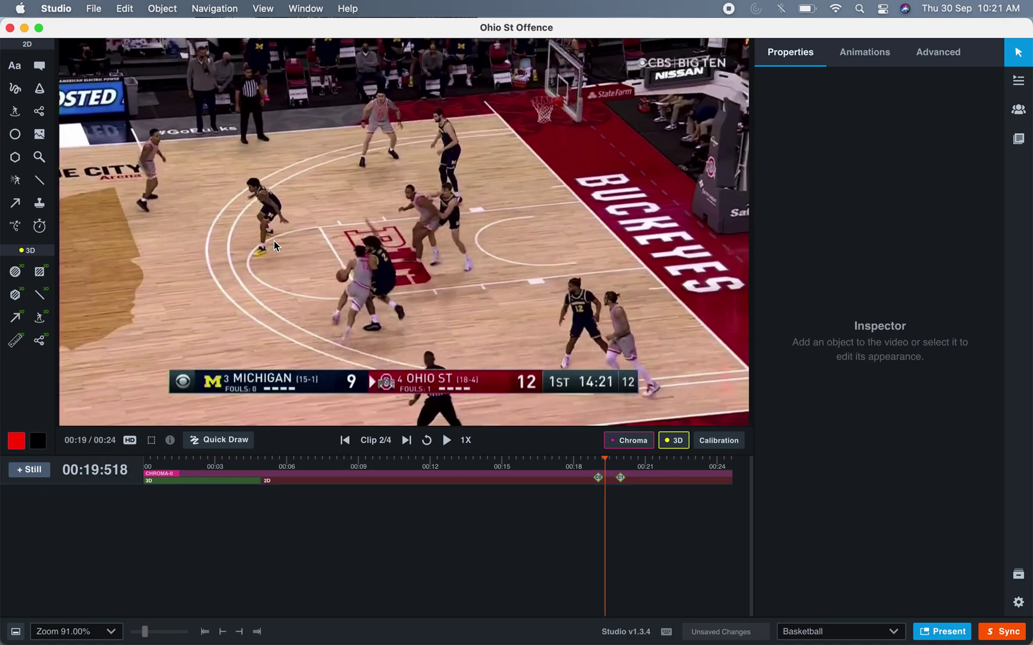
{"action": "left_click", "coordinate": [44, 278]}
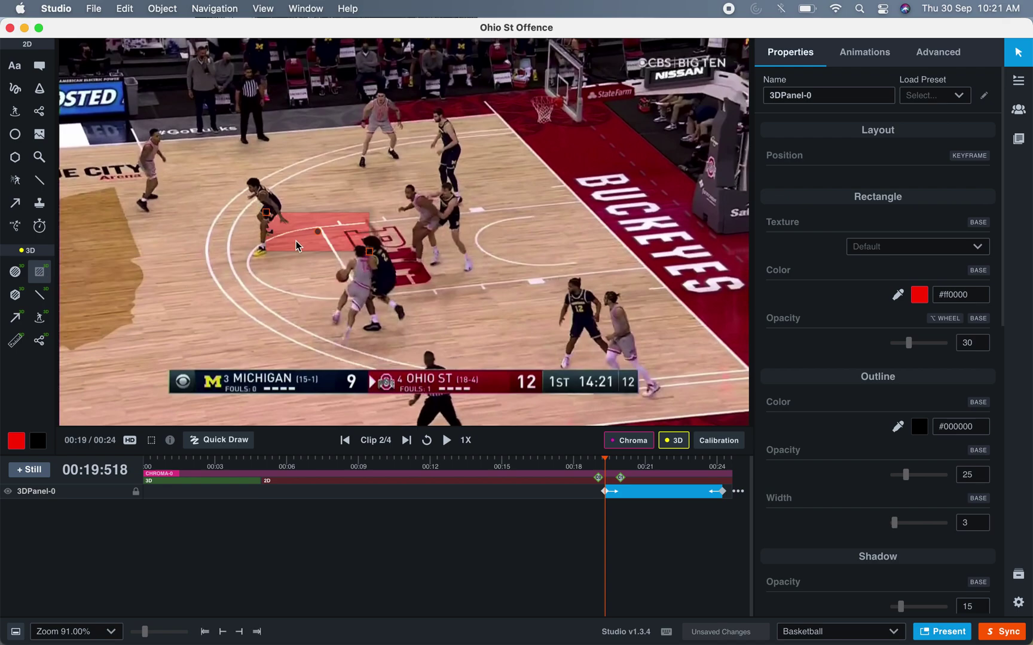
{"action": "left_click", "coordinate": [241, 262]}
{"action": "left_click_drag", "start_coordinate": [318, 231], "coordinate": [565, 207]}
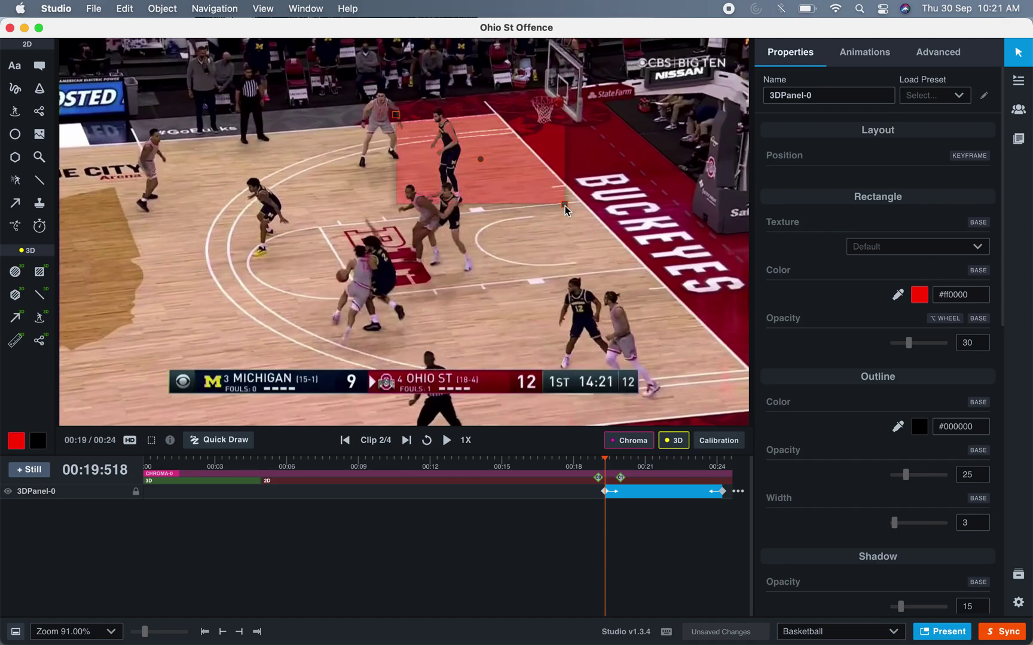
{"action": "key", "text": "Delete"}
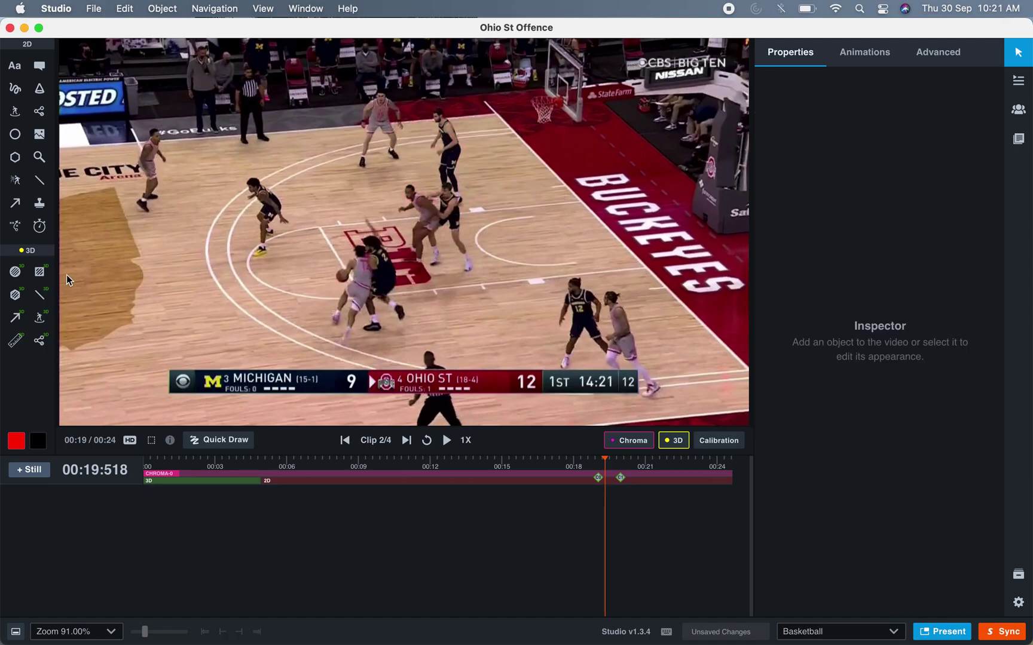
Recalculate the clip's 3D tracking and play back its opening seconds to check the court overlay.
{"action": "key", "text": "space"}
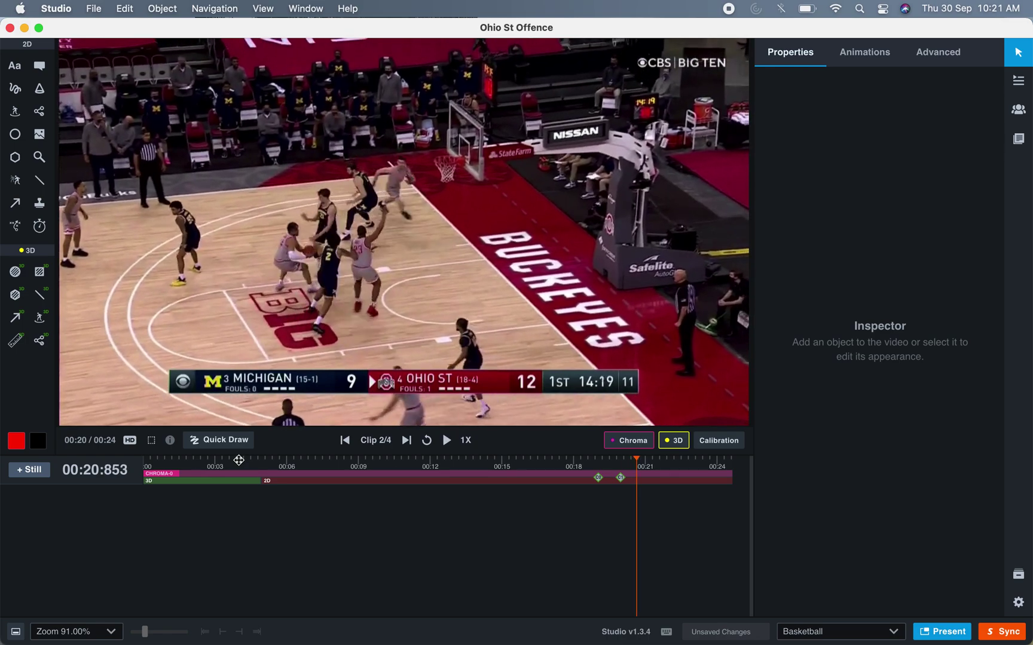
{"action": "left_click", "coordinate": [685, 447]}
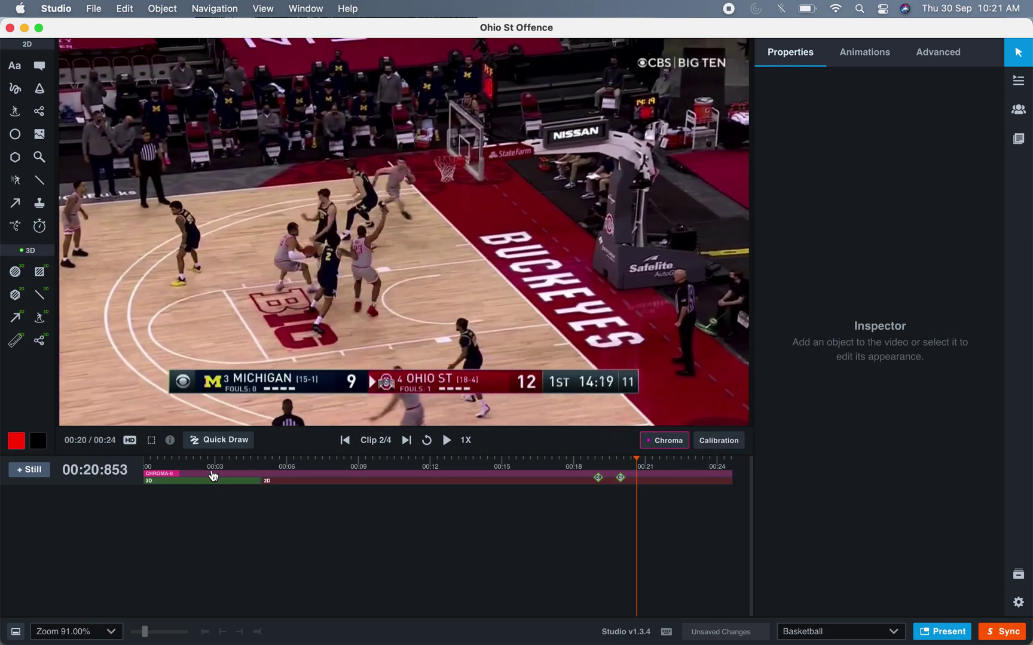
{"action": "left_click", "coordinate": [160, 459]}
{"action": "key", "text": "space"}
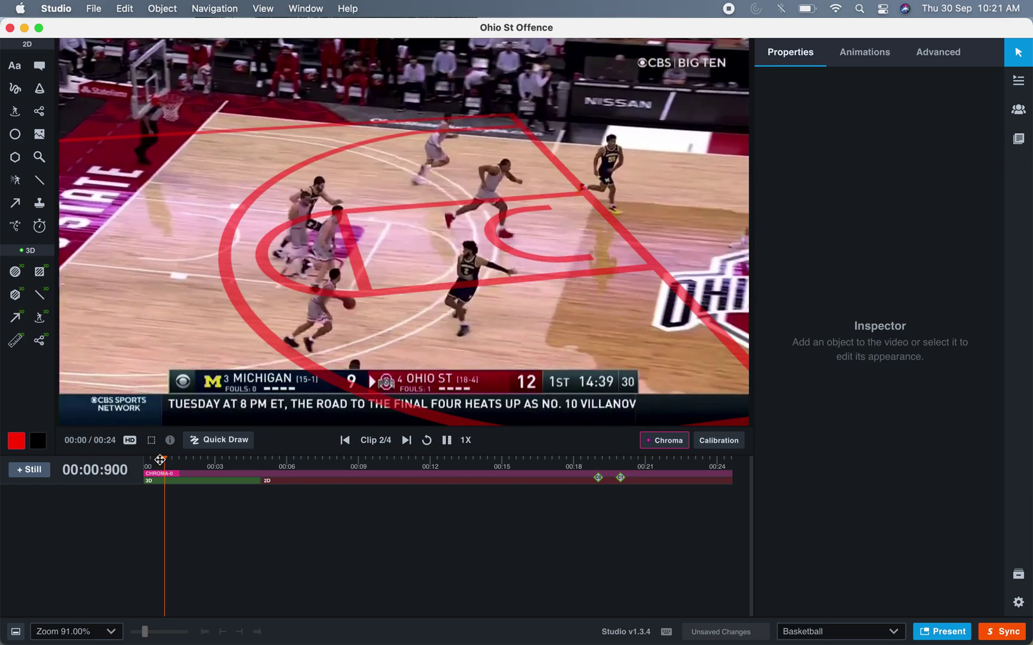
{"action": "key", "text": "space"}
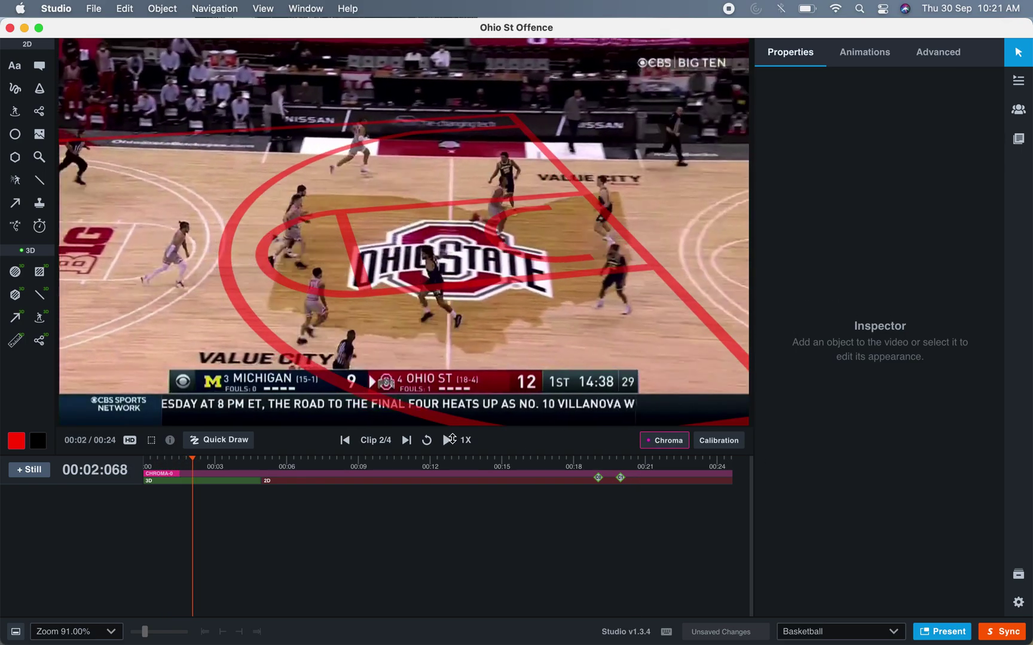
Reload clip 2 from the playlist, delete the 3D segment covering its first 5 seconds, and play the clip.
{"action": "left_click", "coordinate": [1020, 81]}
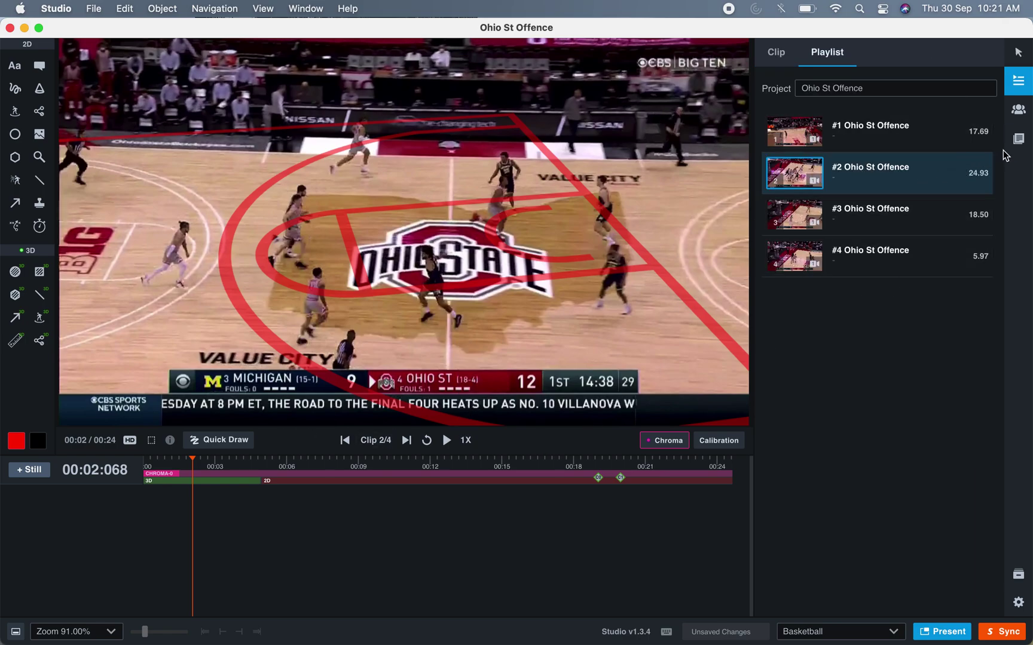
{"action": "left_click", "coordinate": [913, 205]}
{"action": "left_click", "coordinate": [910, 174]}
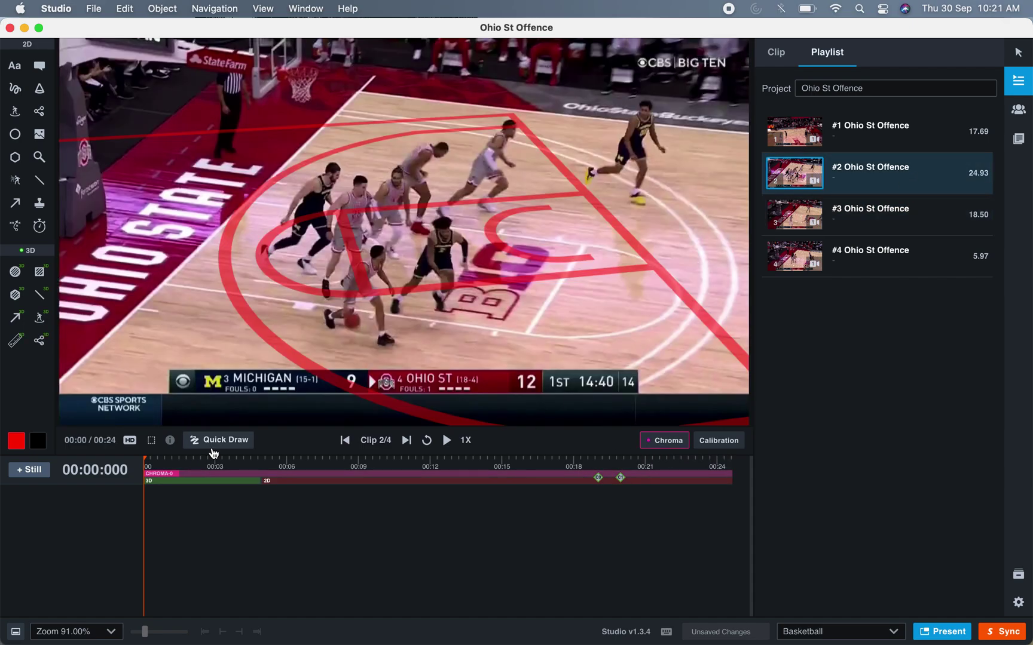
{"action": "left_click_drag", "start_coordinate": [148, 475], "coordinate": [158, 486]}
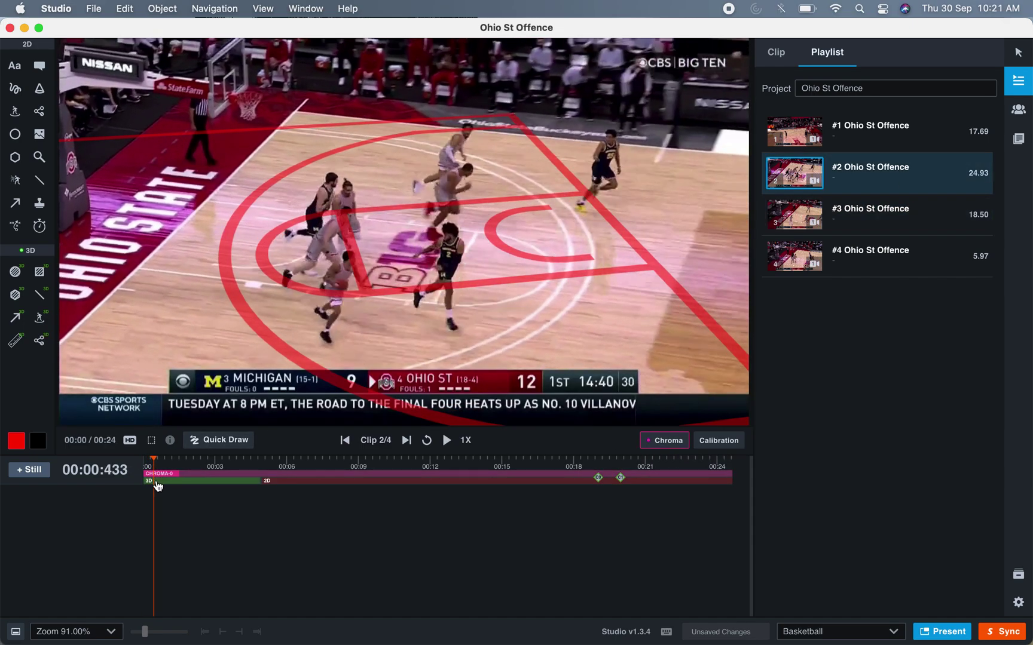
{"action": "left_click", "coordinate": [158, 486]}
{"action": "key", "text": "Delete"}
{"action": "key", "text": "space"}
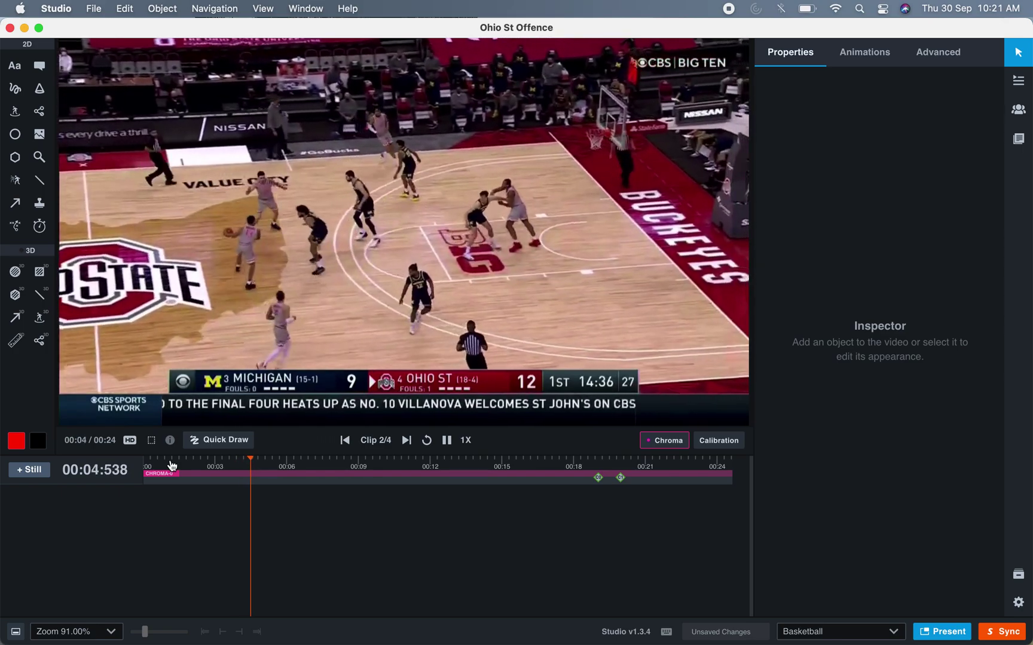
{"action": "key", "text": "space"}
{"action": "left_click", "coordinate": [15, 272]}
{"action": "left_click", "coordinate": [546, 397]}
{"action": "key", "text": "space"}
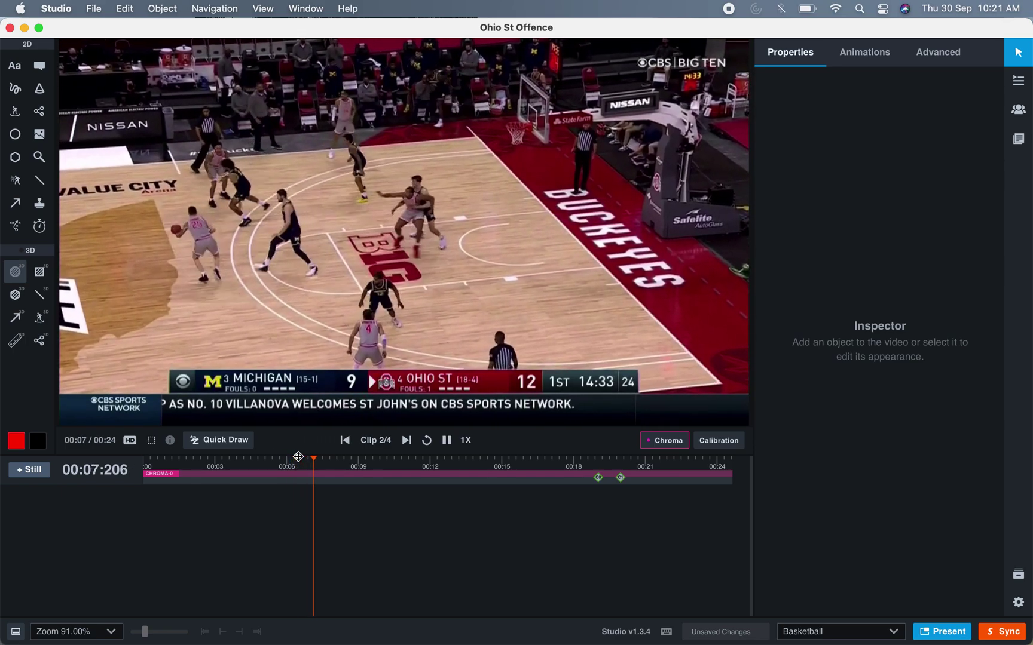
{"action": "left_click", "coordinate": [15, 226]}
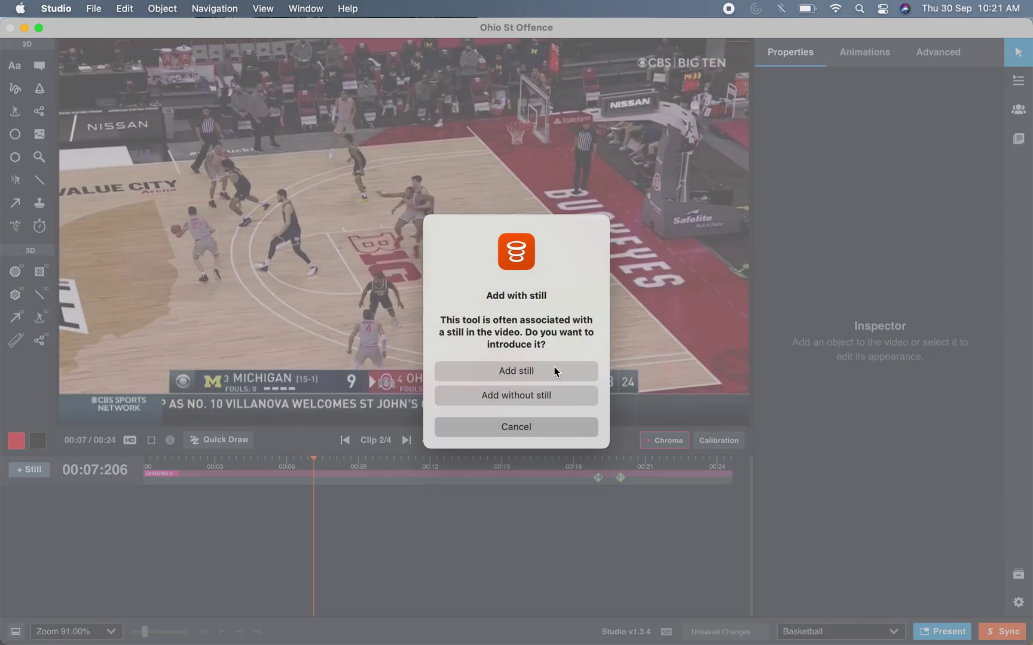
{"action": "left_click", "coordinate": [544, 428]}
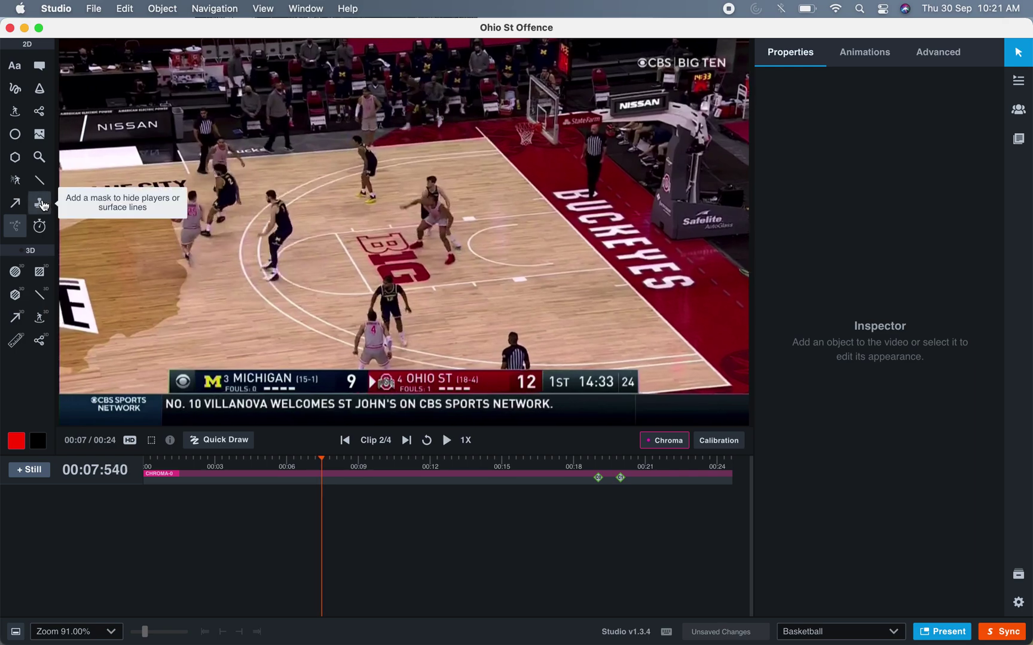
Try two Eraser masks on the court at 00:07:540, covering the three-point arc with the second, and play the clip.
{"action": "left_click", "coordinate": [39, 203]}
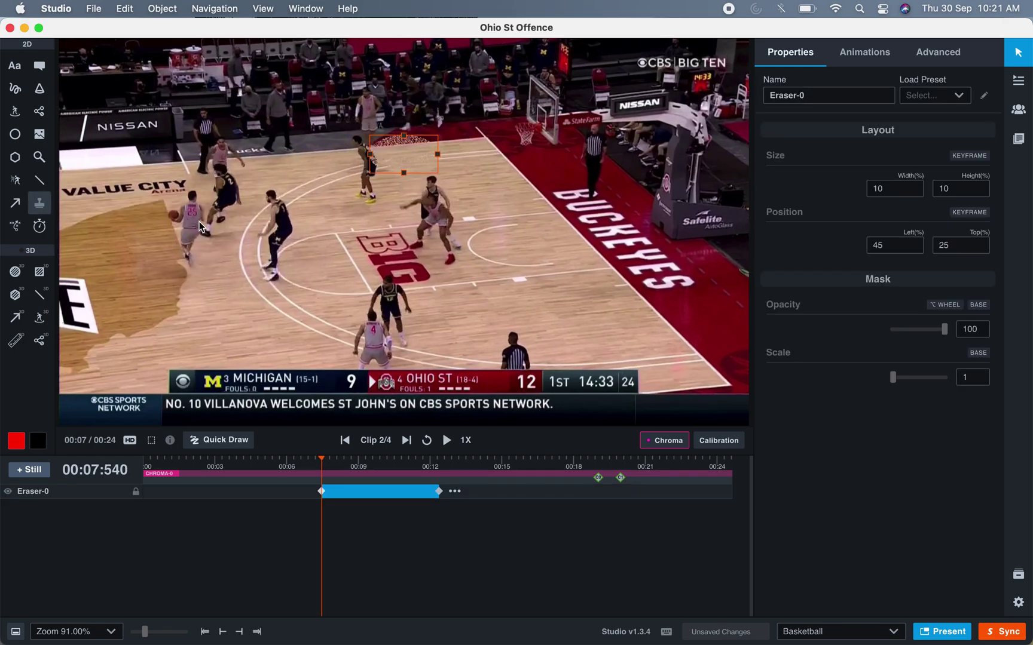
{"action": "left_click", "coordinate": [191, 215]}
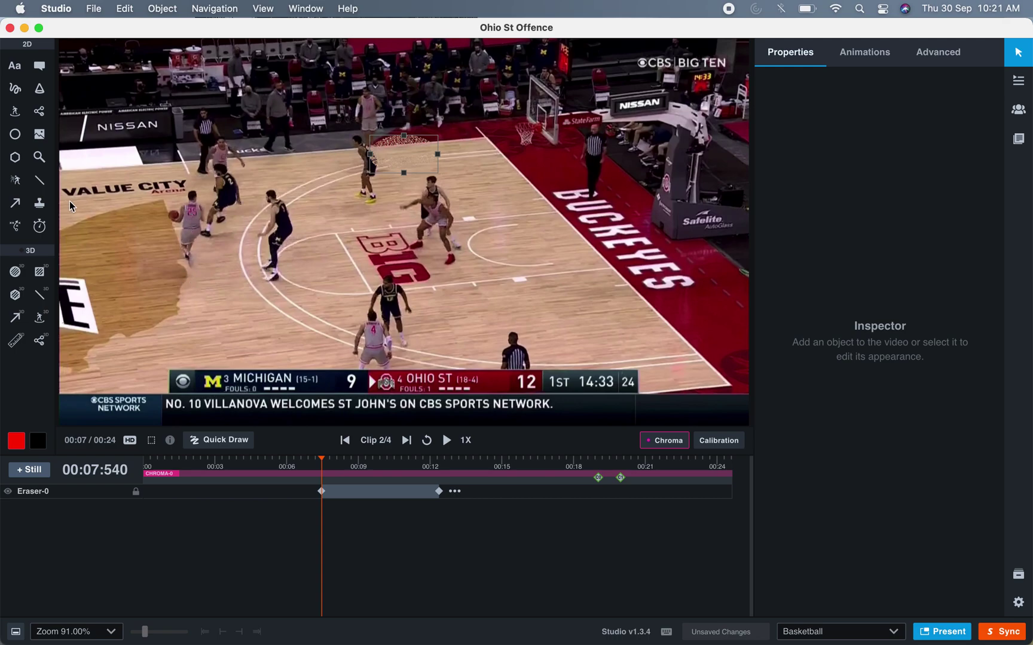
{"action": "left_click", "coordinate": [40, 204]}
{"action": "left_click", "coordinate": [190, 215]}
{"action": "mouse_move", "coordinate": [427, 159]}
{"action": "left_mouse_down"}
{"action": "mouse_move", "coordinate": [426, 197]}
{"action": "mouse_move", "coordinate": [382, 233]}
{"action": "mouse_move", "coordinate": [333, 245]}
{"action": "mouse_move", "coordinate": [293, 239]}
{"action": "mouse_move", "coordinate": [281, 196]}
{"action": "mouse_move", "coordinate": [275, 313]}
{"action": "left_mouse_up"}
{"action": "left_click", "coordinate": [413, 339]}
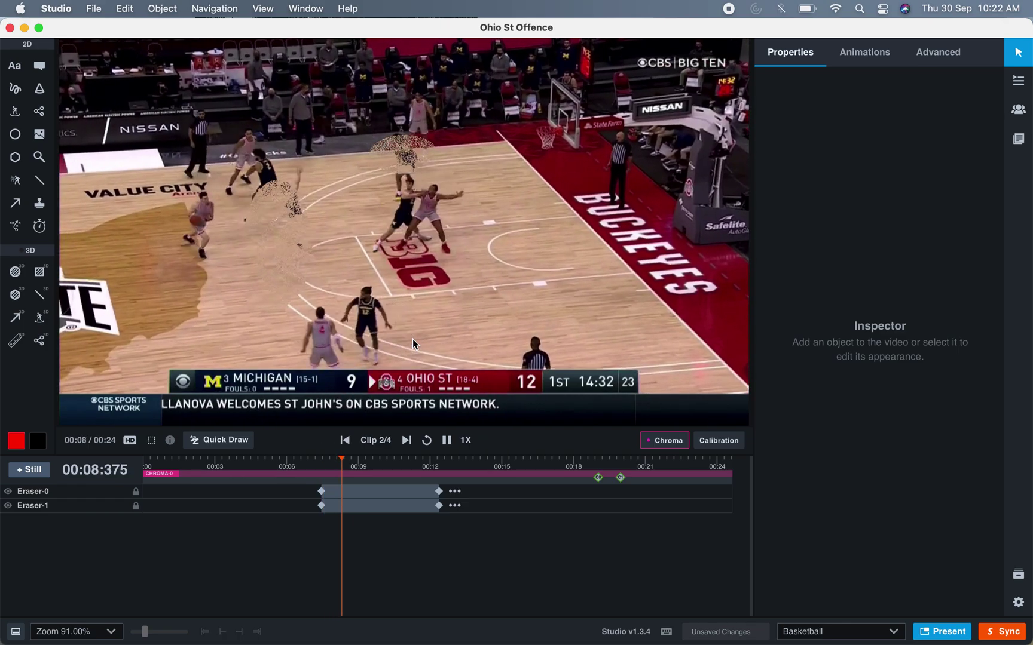
{"action": "left_click", "coordinate": [412, 339]}
Delete both Eraser masks from the clip.
{"action": "left_click", "coordinate": [344, 507]}
{"action": "key", "text": "Delete"}
{"action": "left_click", "coordinate": [345, 492]}
{"action": "key", "text": "Delete"}
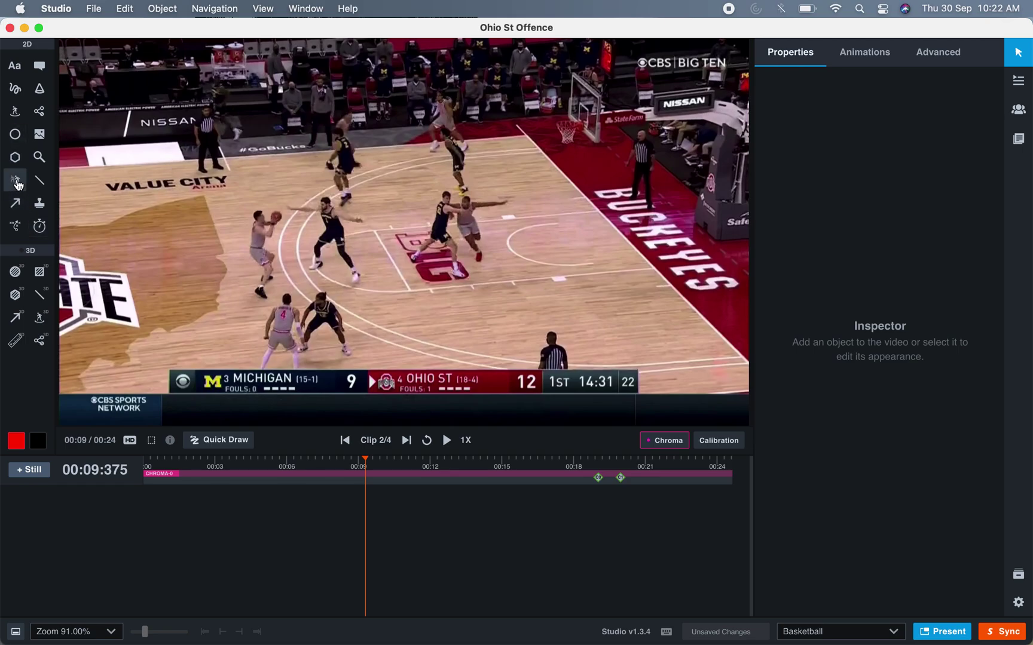
Play clip 2, stop at 00:16:816, and add a player position edit with a still there.
{"action": "key", "text": "space"}
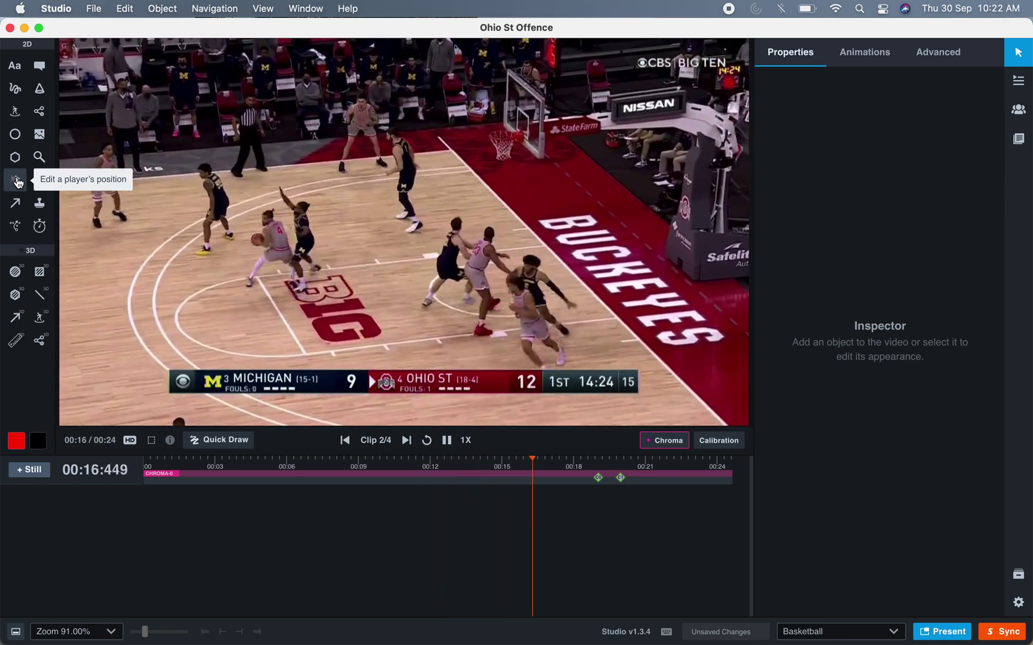
{"action": "key", "text": "space"}
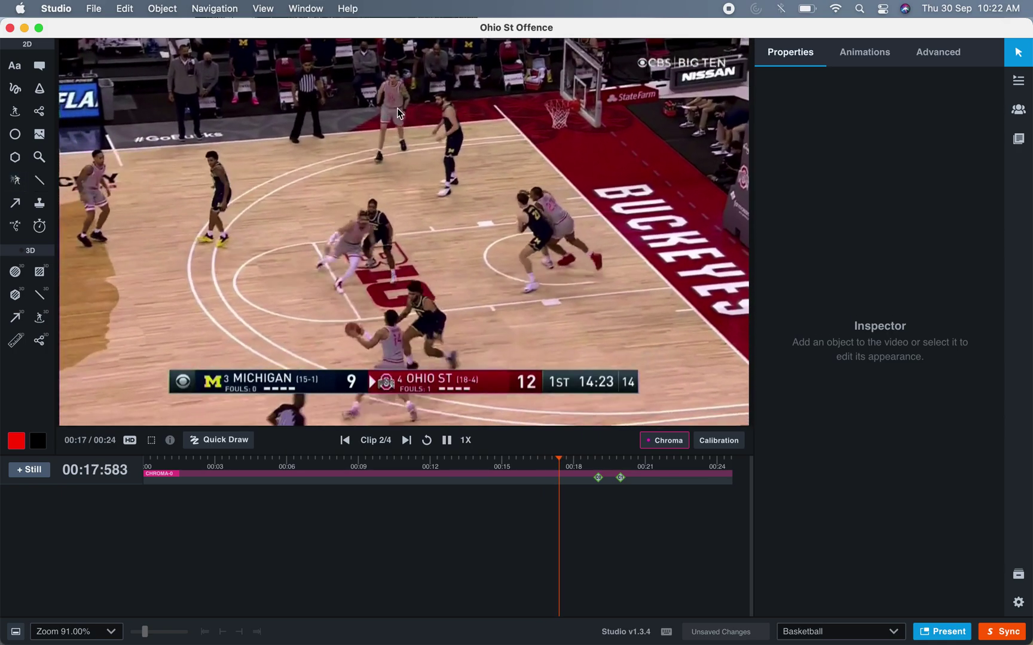
{"action": "key", "text": "space"}
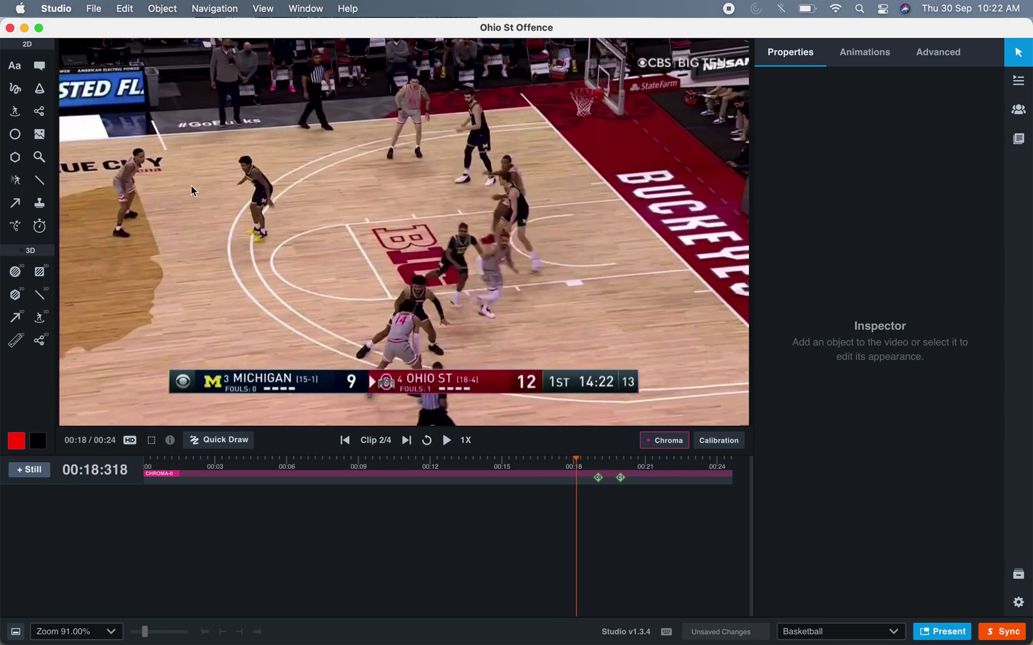
{"action": "key", "text": "Left"}
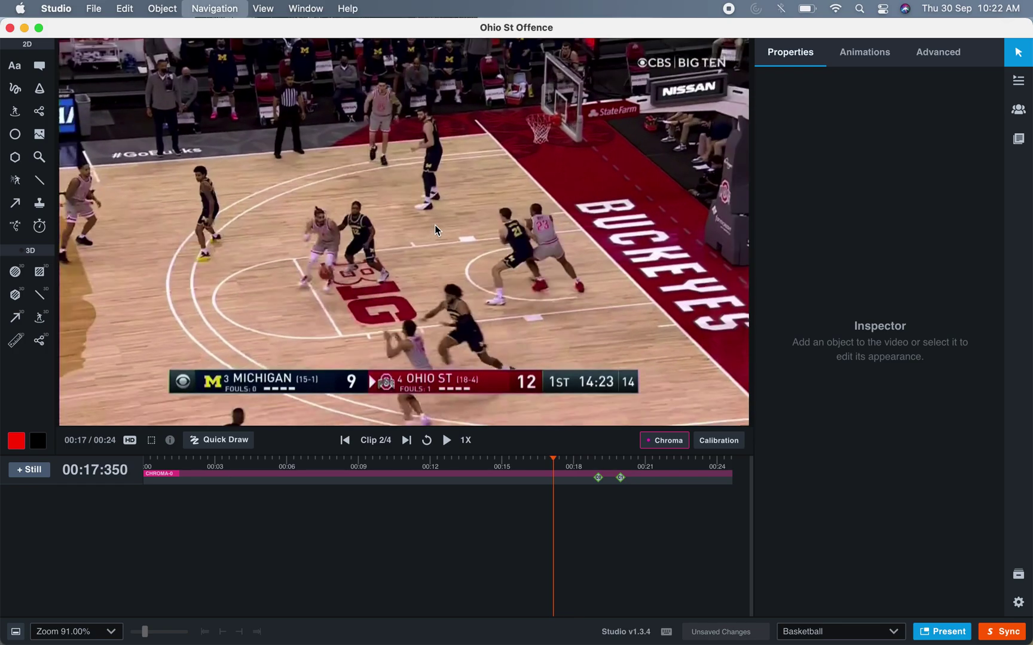
{"action": "key", "text": "Right"}
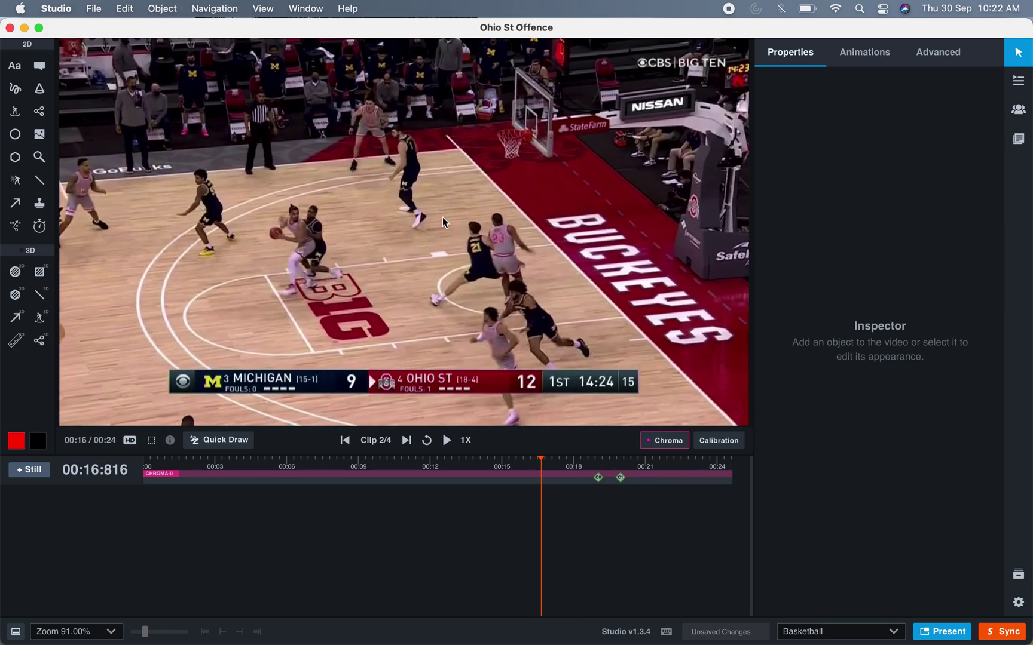
{"action": "left_click", "coordinate": [15, 180]}
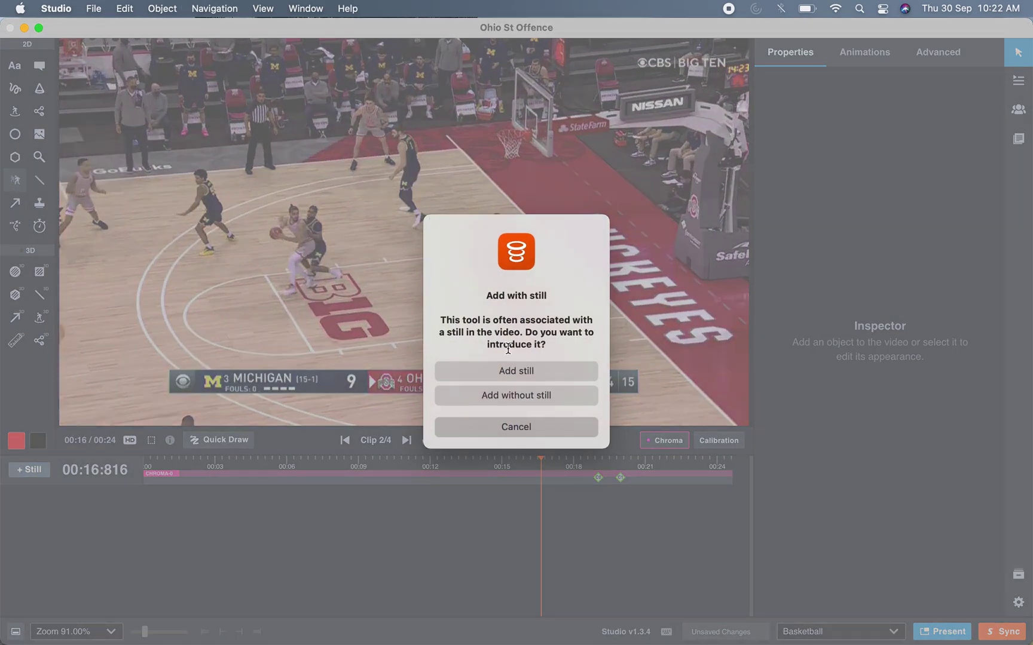
{"action": "left_click", "coordinate": [515, 371]}
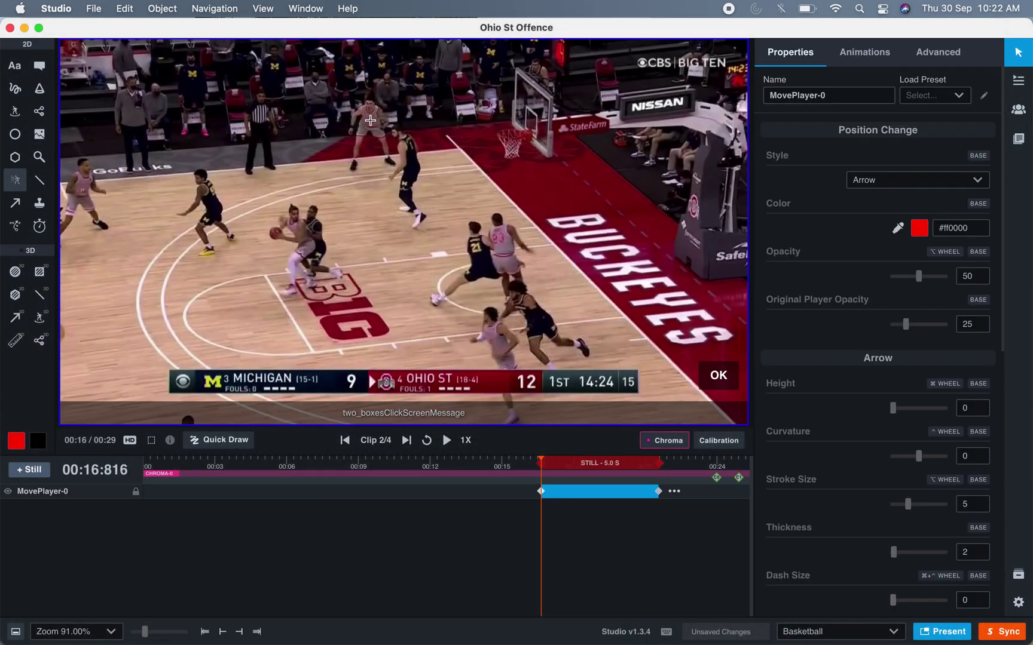
{"action": "left_click", "coordinate": [337, 158]}
{"action": "left_click_drag", "start_coordinate": [343, 157], "coordinate": [373, 125]}
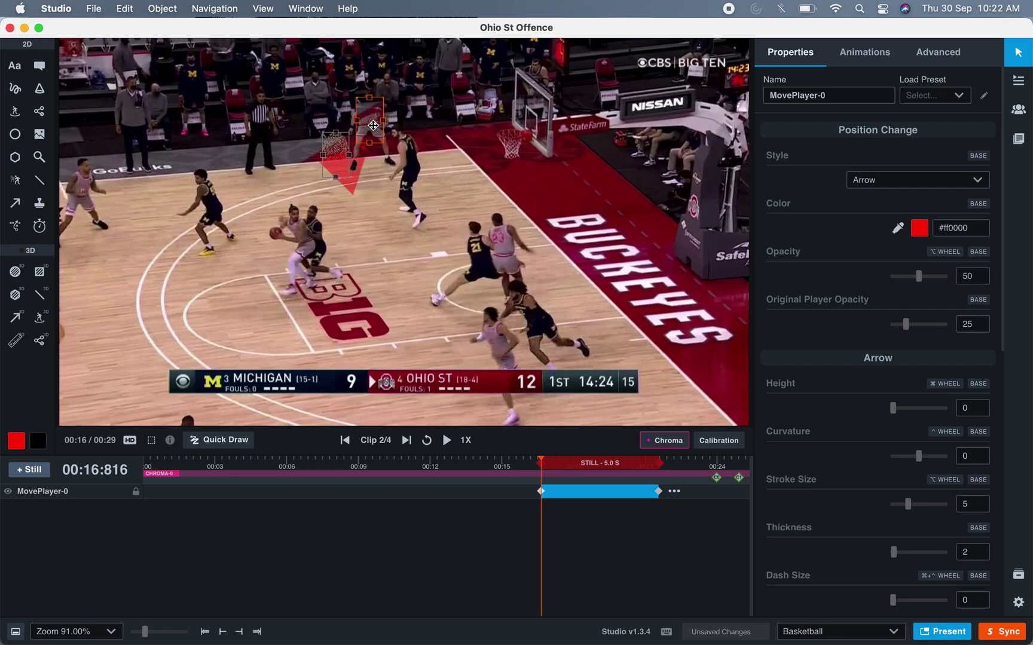
{"action": "key", "text": "BackSpace"}
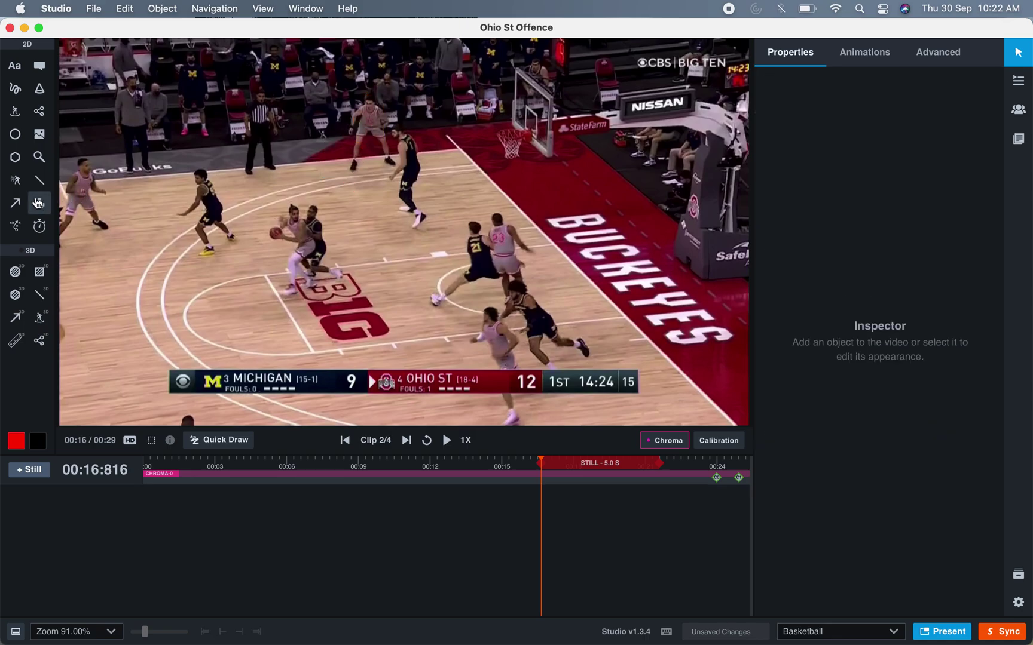
Add a new player position edit on the still and place its moved copy near the referee on the far sideline.
{"action": "left_click", "coordinate": [15, 180]}
{"action": "left_click", "coordinate": [513, 369]}
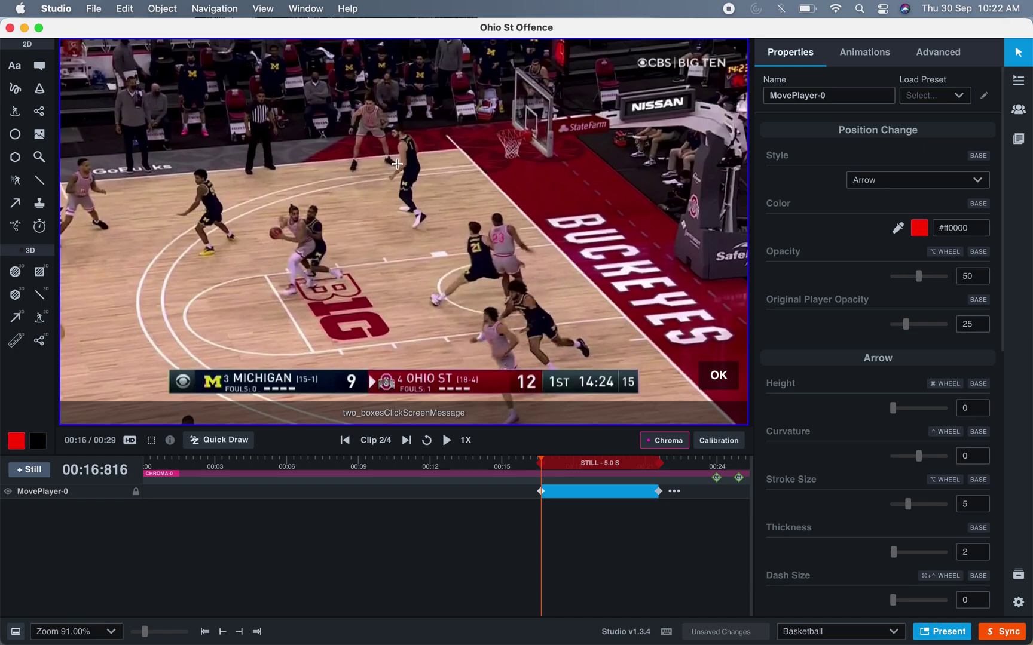
{"action": "left_click", "coordinate": [397, 164]}
{"action": "left_click_drag", "start_coordinate": [386, 159], "coordinate": [259, 169]}
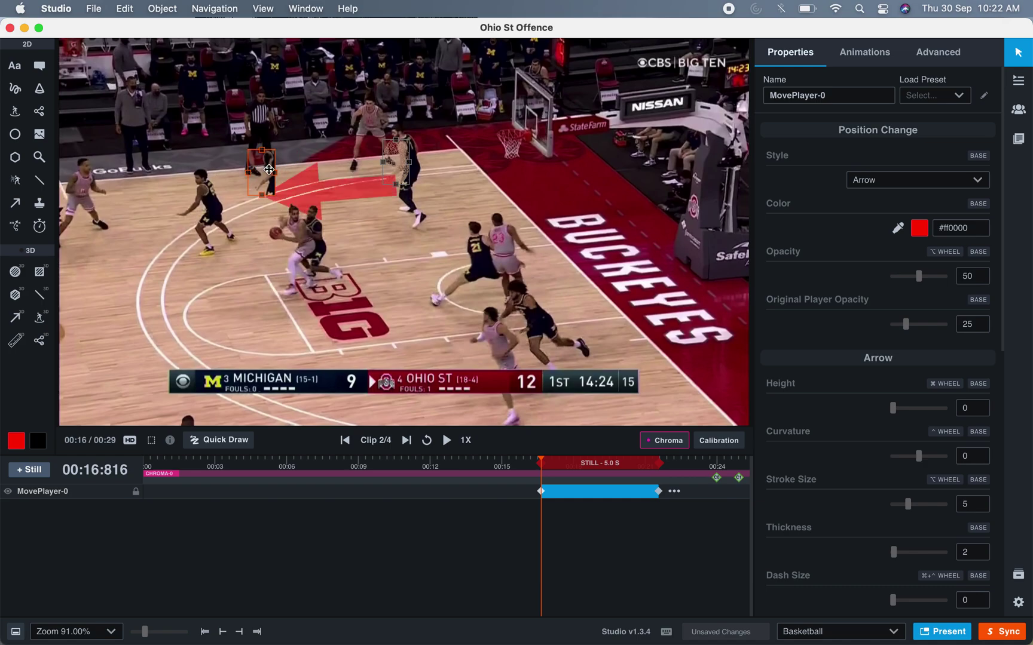
Fit the position edit's source box around the Ohio State player near the far baseline and shift the moved copy slightly towards the court.
{"action": "left_click_drag", "start_coordinate": [399, 166], "coordinate": [369, 90]}
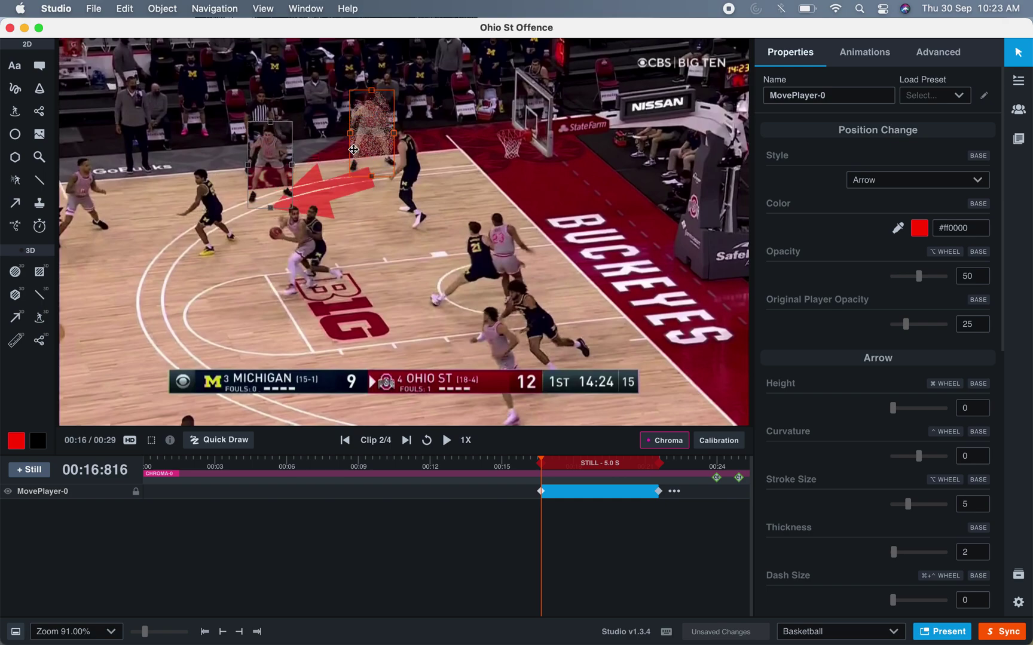
{"action": "left_click_drag", "start_coordinate": [350, 133], "coordinate": [346, 134]}
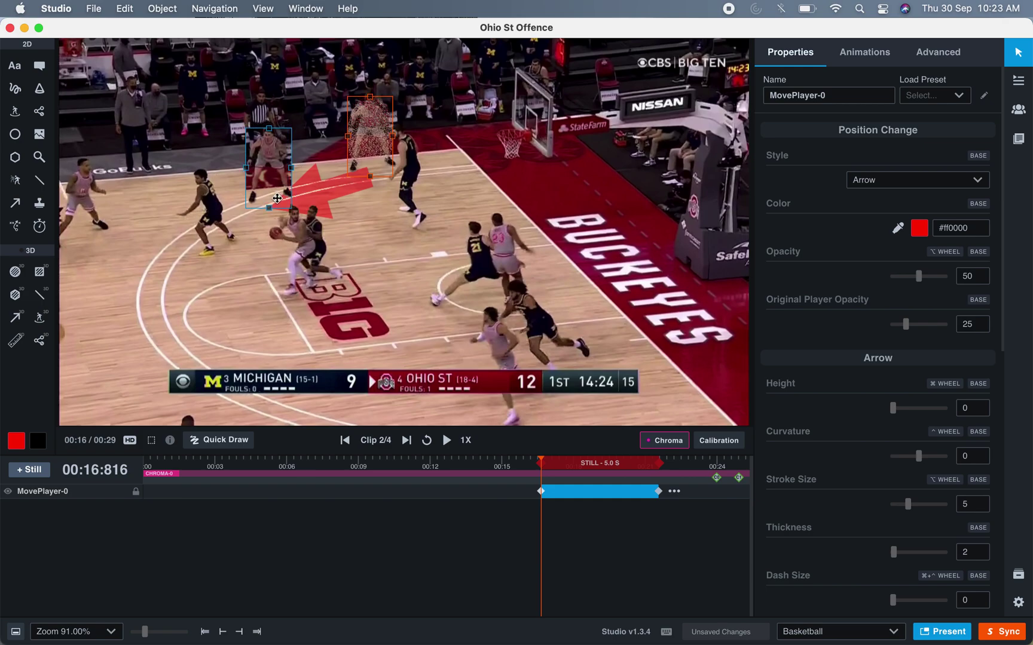
{"action": "left_click_drag", "start_coordinate": [271, 207], "coordinate": [272, 209]}
{"action": "left_click", "coordinate": [269, 156]}
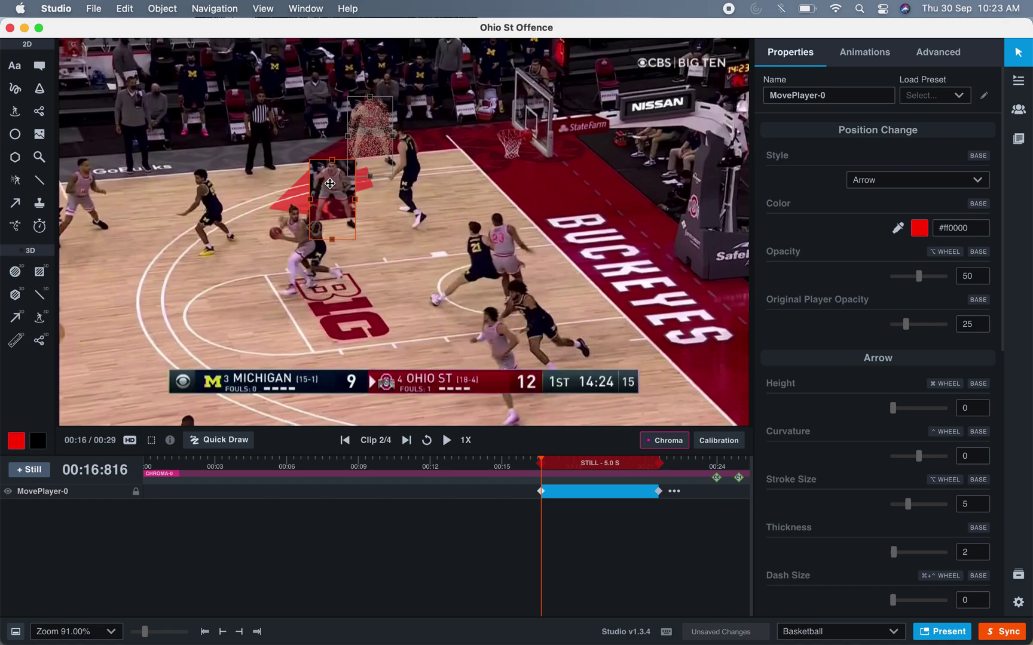
{"action": "left_click_drag", "start_coordinate": [268, 156], "coordinate": [275, 158]}
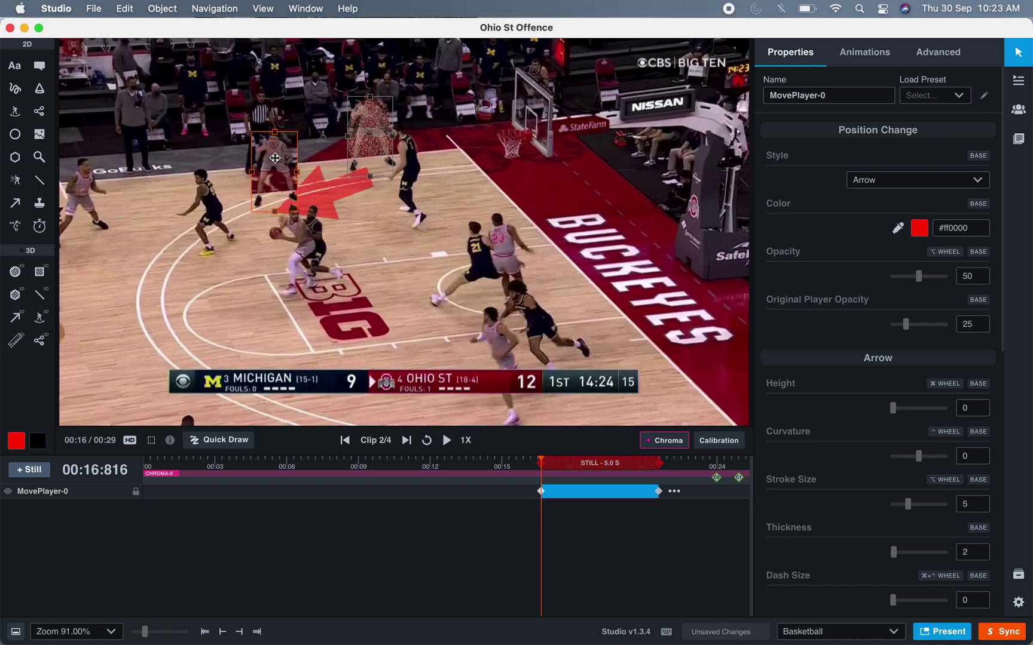
Animate the copied player away from the original spot towards the referee, with positions set at 00:16:816, 00:17:517 and 00:18:151.
{"action": "left_click_drag", "start_coordinate": [276, 160], "coordinate": [338, 139]}
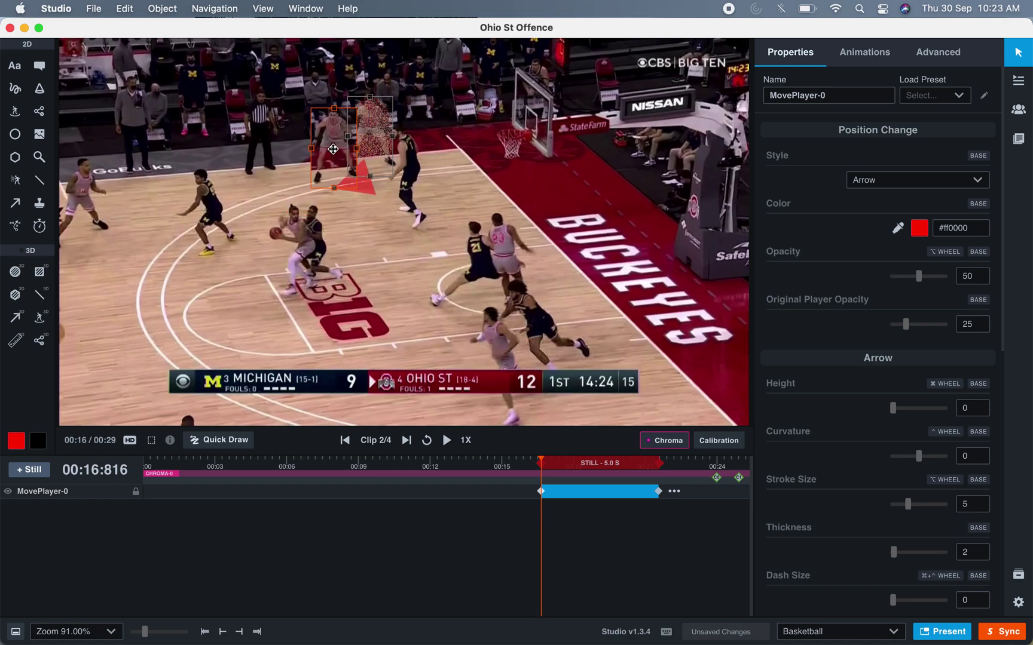
{"action": "key", "text": "space"}
{"action": "key", "text": "space"}
{"action": "left_click", "coordinate": [308, 150]}
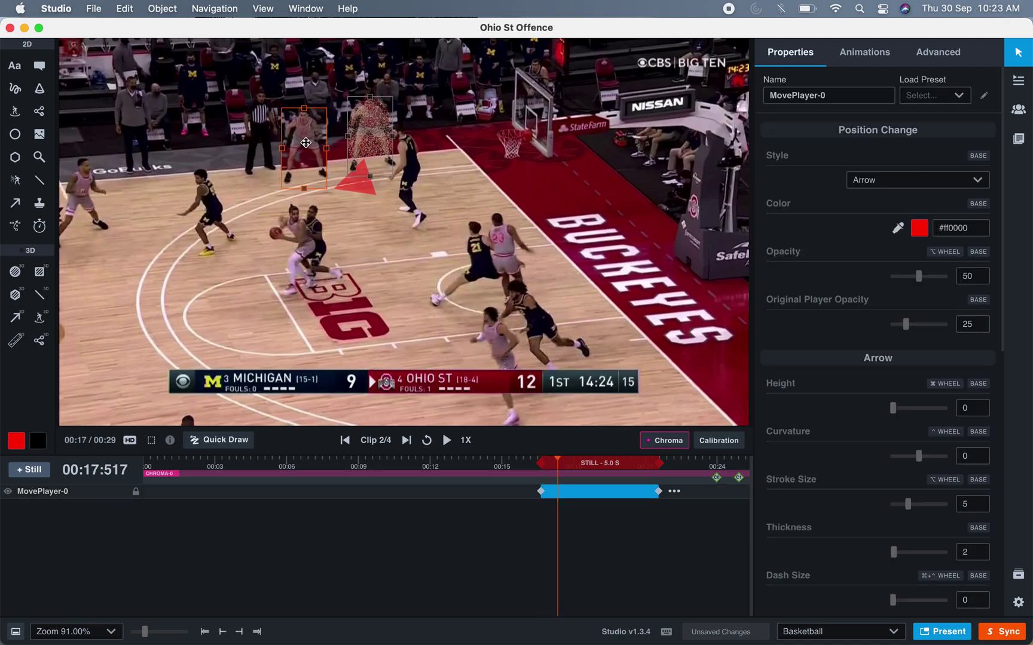
{"action": "key", "text": "space"}
{"action": "key", "text": "space"}
{"action": "left_click", "coordinate": [307, 149]}
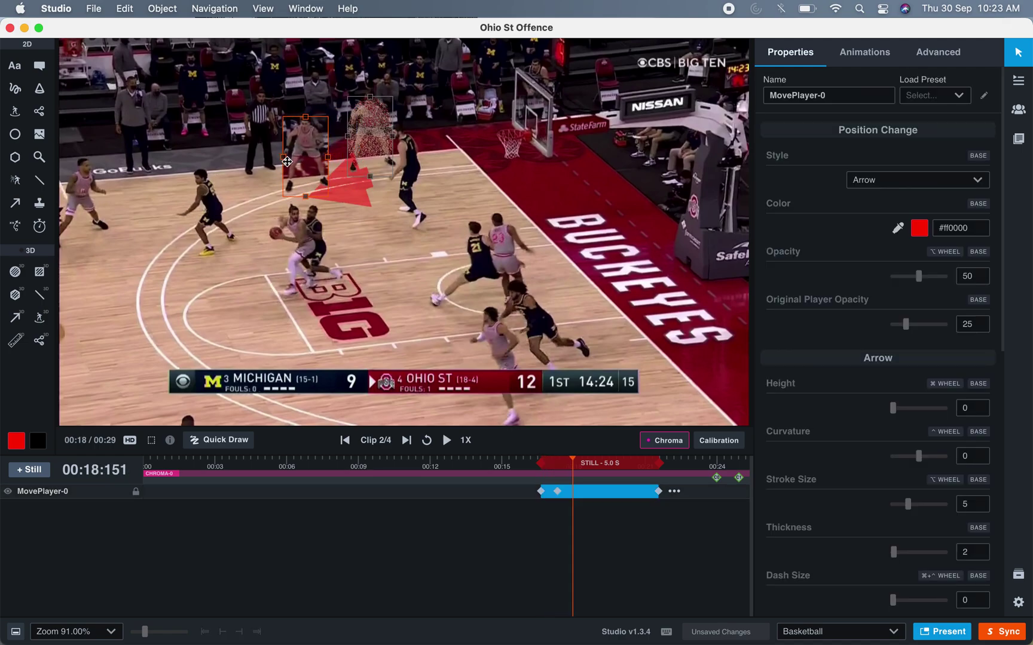
{"action": "left_click_drag", "start_coordinate": [307, 150], "coordinate": [271, 171]}
Move the copied player to the top of the three-point arc further into the still and play the movement.
{"action": "key", "text": "space"}
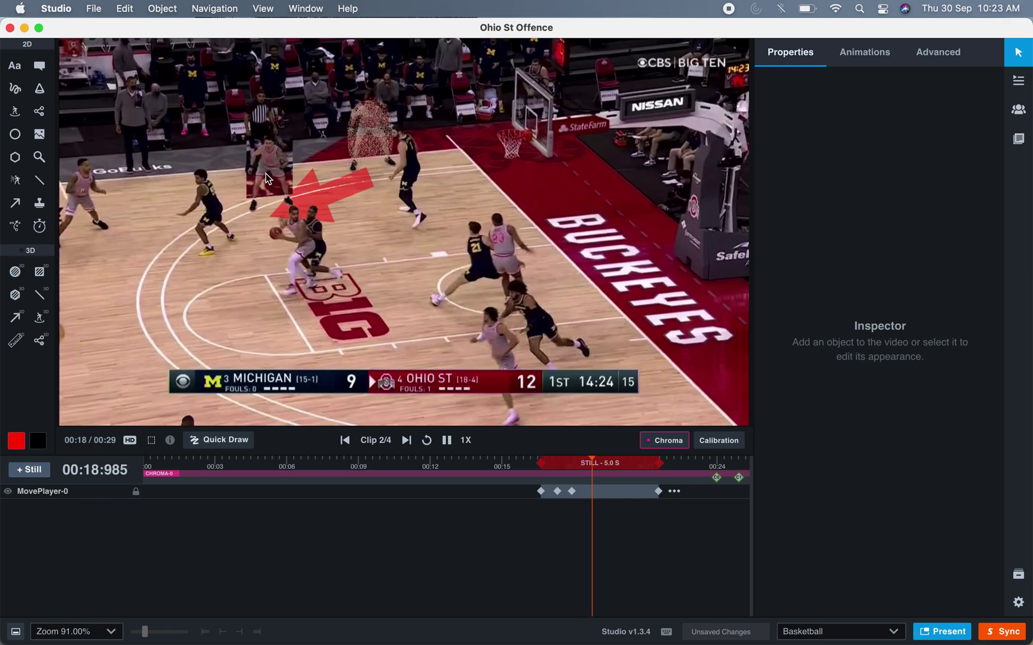
{"action": "key", "text": "space"}
{"action": "left_click_drag", "start_coordinate": [272, 166], "coordinate": [137, 260]}
{"action": "key", "text": "space"}
{"action": "key", "text": "space"}
{"action": "key", "text": "space"}
{"action": "key", "text": "space"}
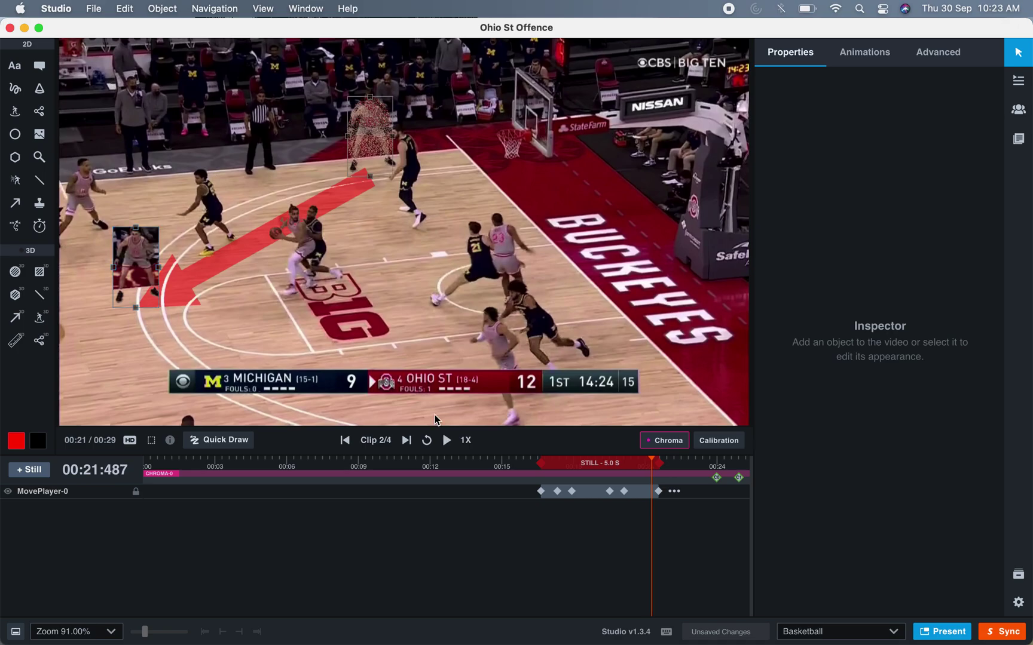
Play the clip from about 00:15 through the still to check the player's animated movement.
{"action": "left_click", "coordinate": [507, 460]}
{"action": "key", "text": "space"}
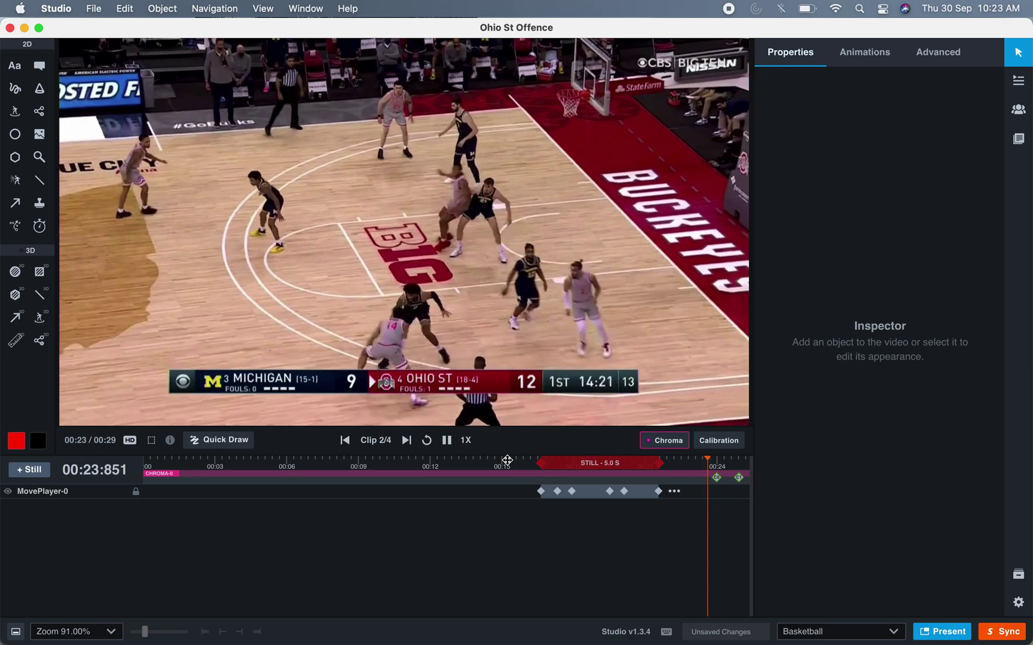
{"action": "key", "text": "space"}
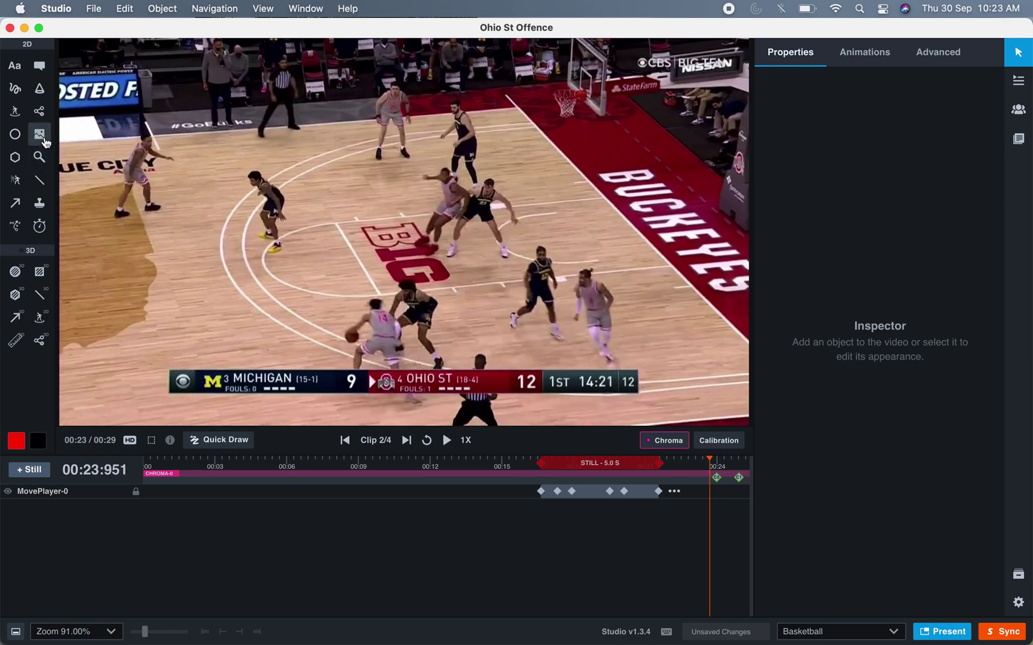
{"action": "left_click", "coordinate": [39, 89]}
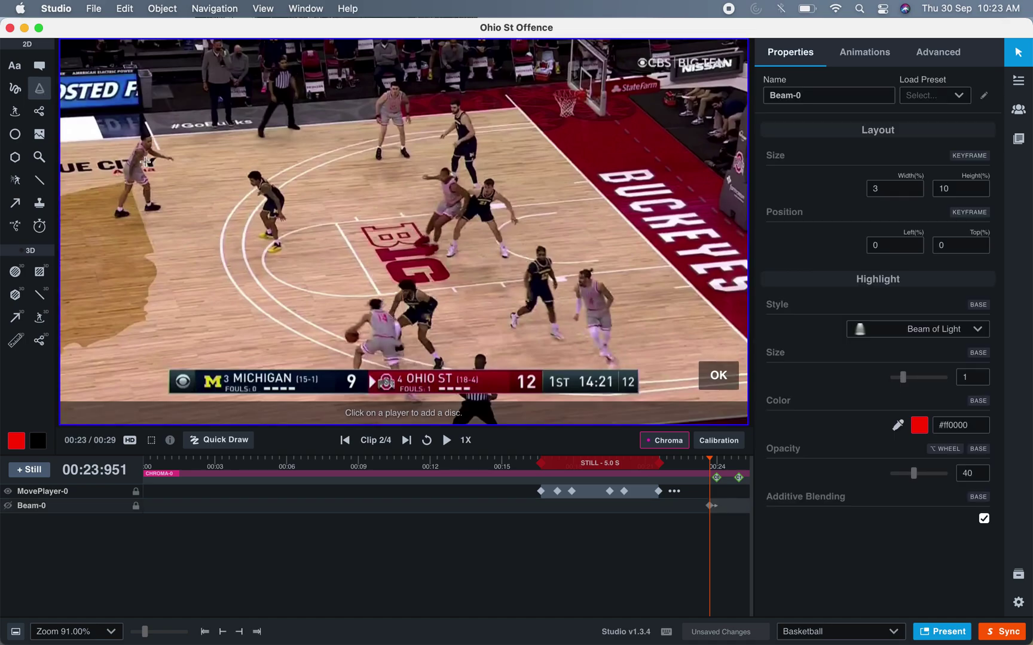
{"action": "key", "text": "space"}
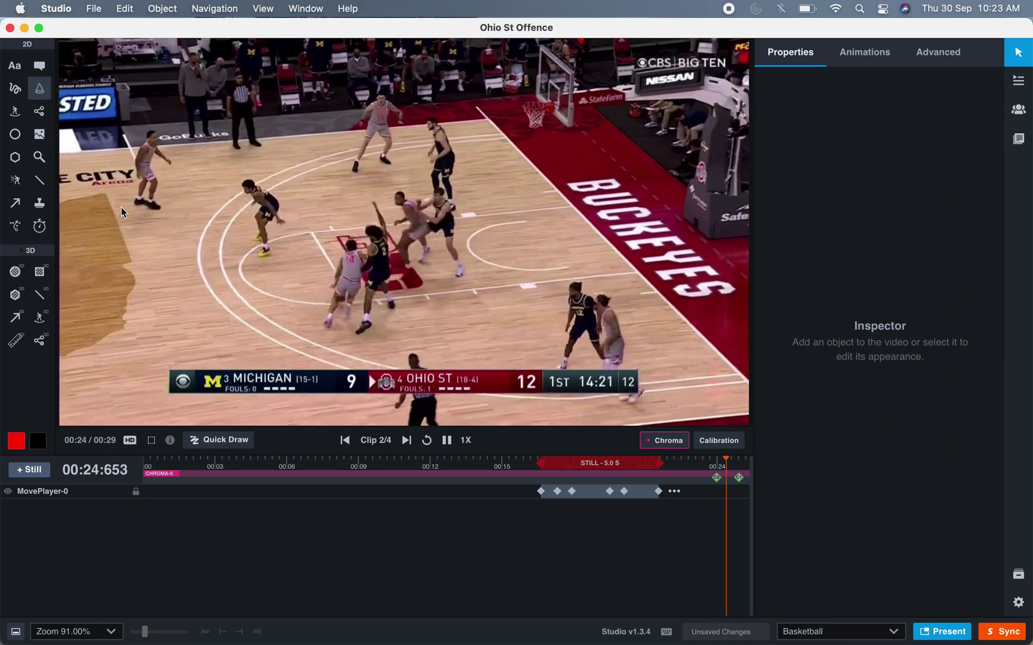
{"action": "key", "text": "space"}
Delete the player position edit and the 5-second still from clip 2.
{"action": "left_click", "coordinate": [585, 492]}
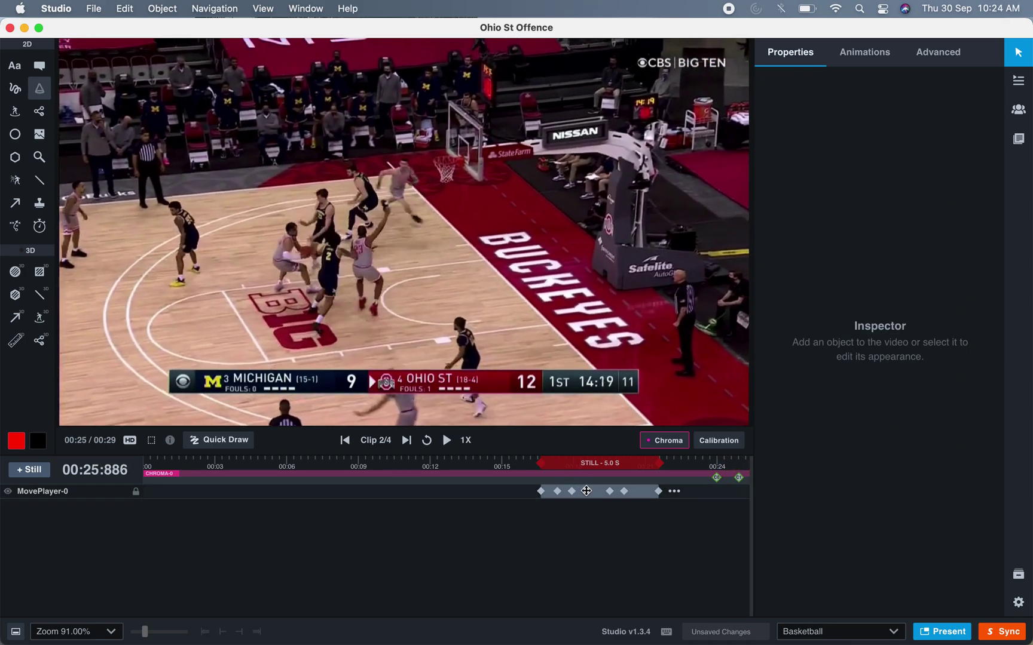
{"action": "key", "text": "Delete"}
{"action": "left_click", "coordinate": [600, 463]}
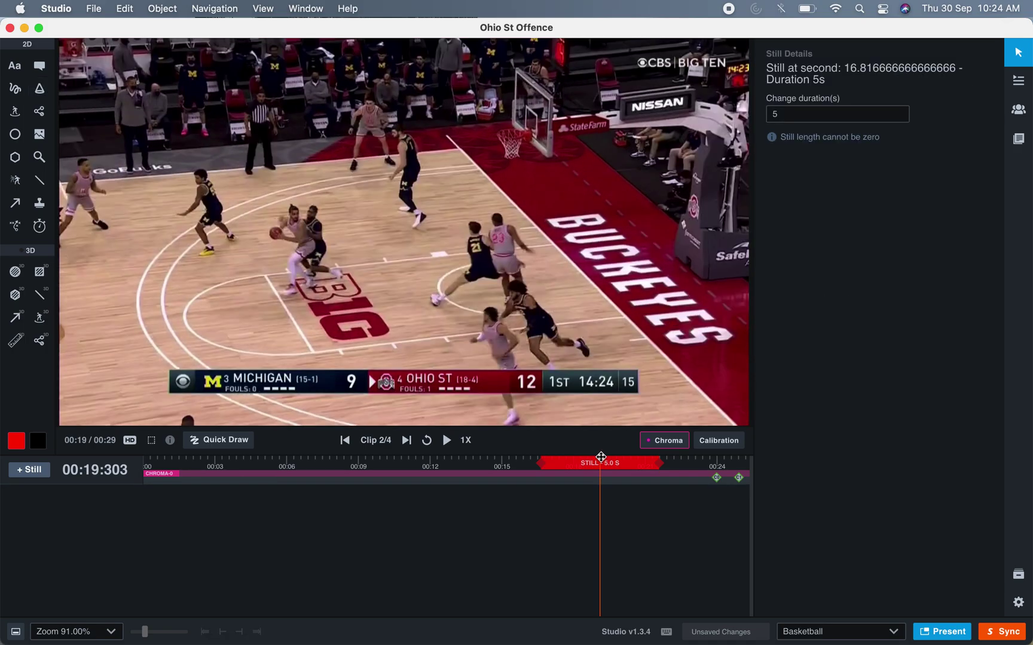
{"action": "key", "text": "Delete"}
Add a red beam of light at the Ohio State ball handler's feet at 00:16:950 and shift it towards him about a second further on.
{"action": "left_click", "coordinate": [520, 460]}
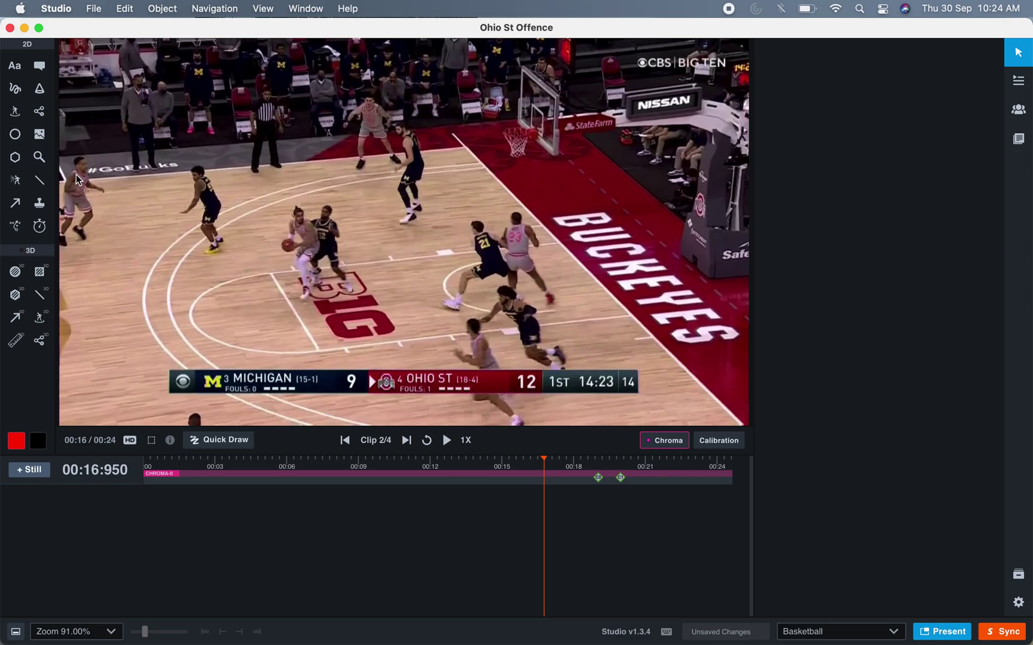
{"action": "left_click", "coordinate": [40, 88]}
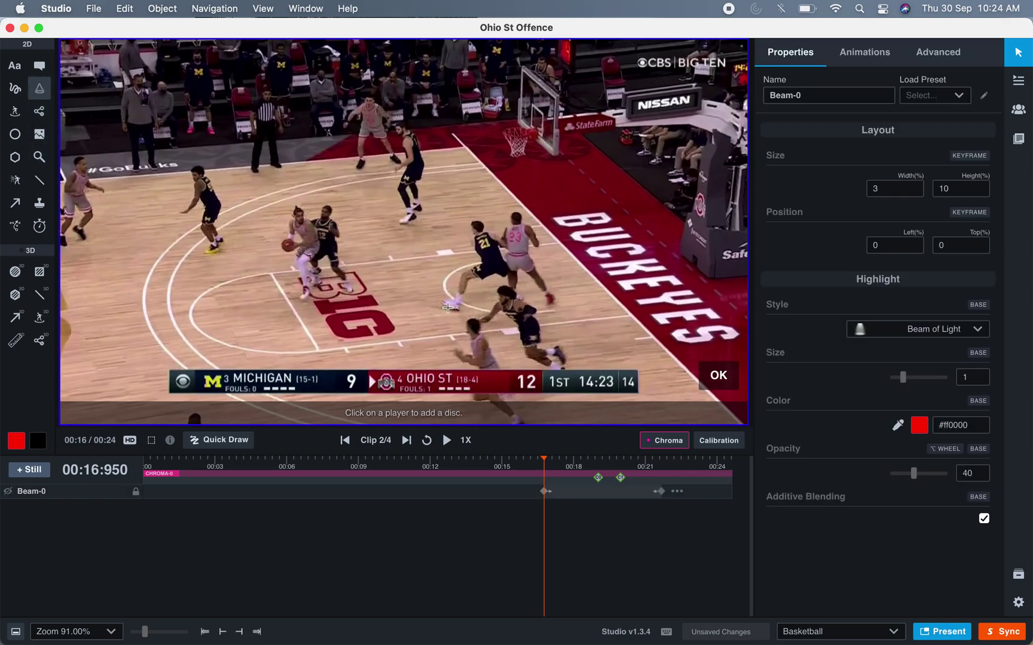
{"action": "left_click", "coordinate": [310, 274]}
{"action": "key", "text": "space"}
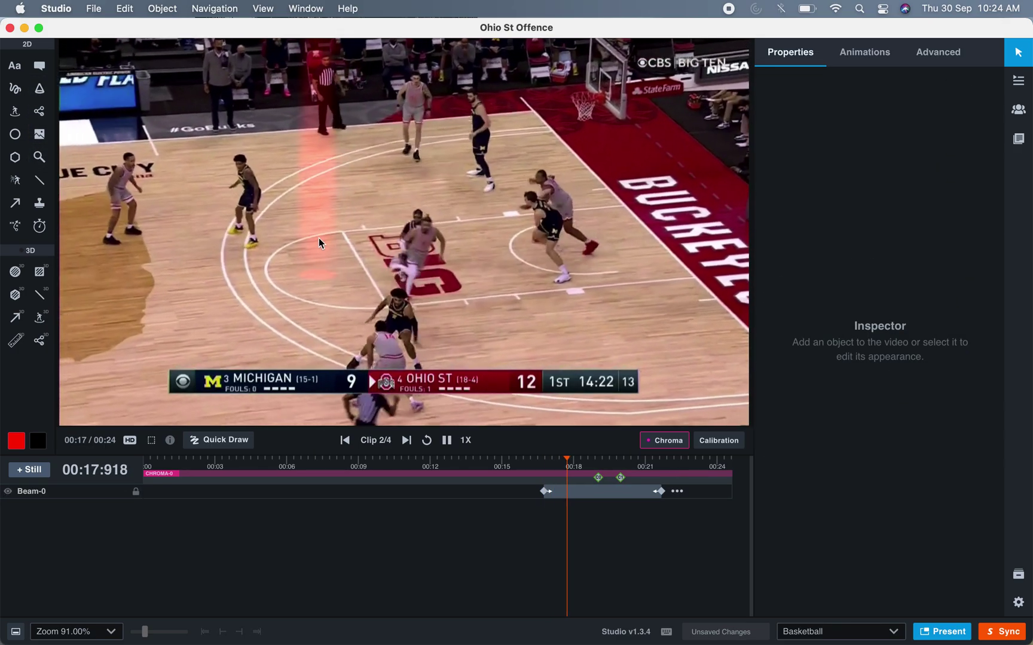
{"action": "key", "text": "space"}
{"action": "left_click_drag", "start_coordinate": [318, 261], "coordinate": [367, 236]}
Replay the beam from 00:16:550, then at 00:17:616 move it under the player's feet and widen it to about 7.5%.
{"action": "key", "text": "Left"}
{"action": "key", "text": "Left"}
{"action": "key", "text": "Left"}
{"action": "key", "text": "Left"}
{"action": "key", "text": "Left"}
{"action": "key", "text": "Left"}
{"action": "key", "text": "Left"}
{"action": "key", "text": "Left"}
{"action": "key", "text": "Left"}
{"action": "key", "text": "Left"}
{"action": "key", "text": "Left"}
{"action": "key", "text": "Left"}
{"action": "key", "text": "Left"}
{"action": "key", "text": "Left"}
{"action": "key", "text": "Left"}
{"action": "key", "text": "Left"}
{"action": "key", "text": "Left"}
{"action": "key", "text": "Left"}
{"action": "key", "text": "Left"}
{"action": "key", "text": "Left"}
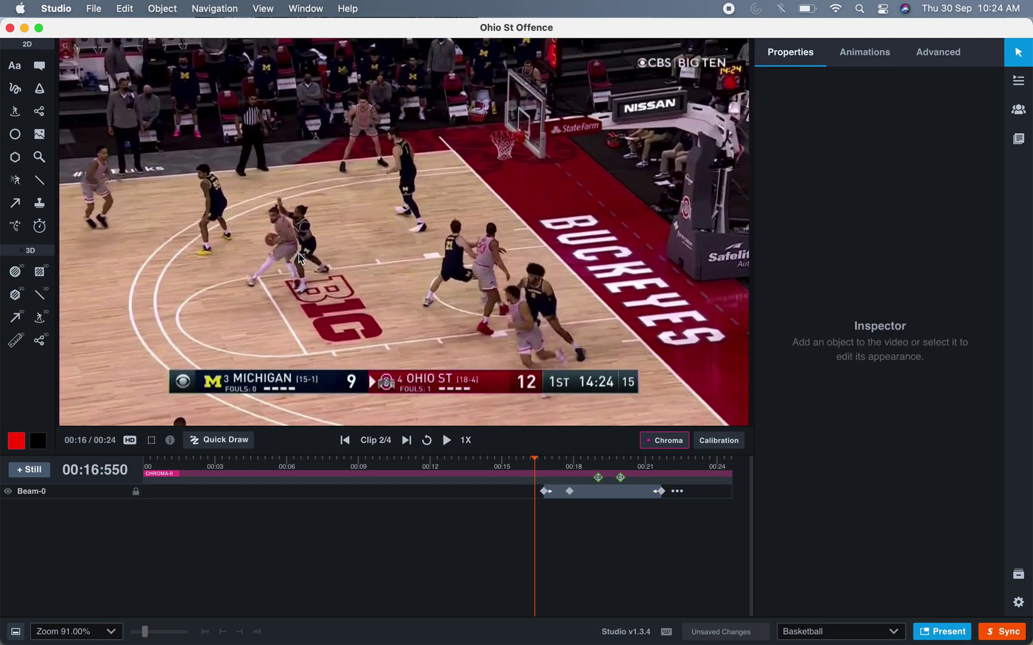
{"action": "key", "text": "space"}
{"action": "key", "text": "space"}
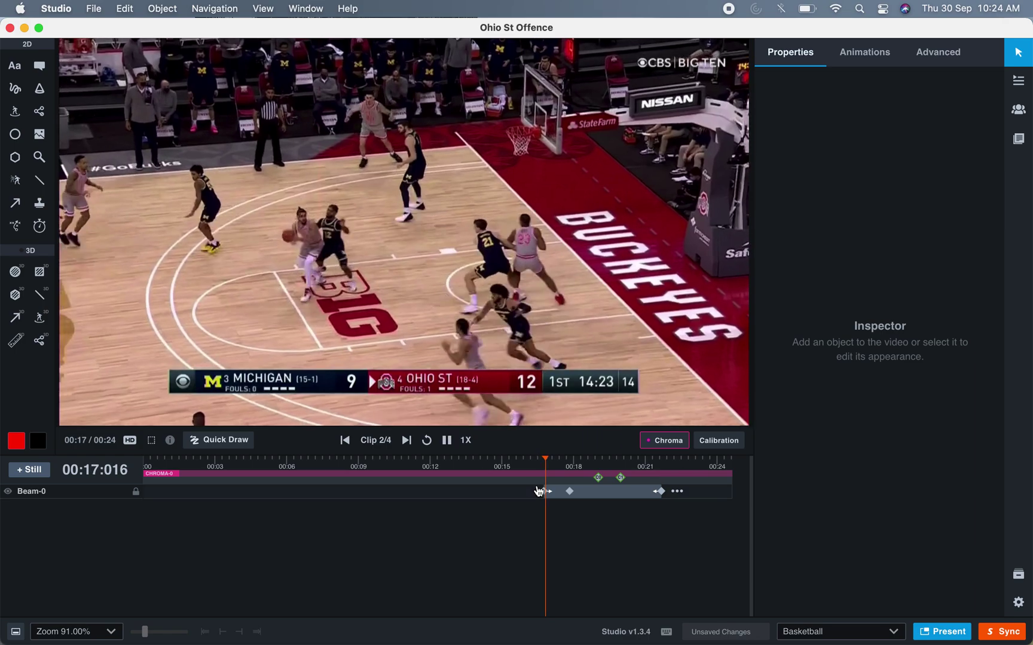
{"action": "key", "text": "space"}
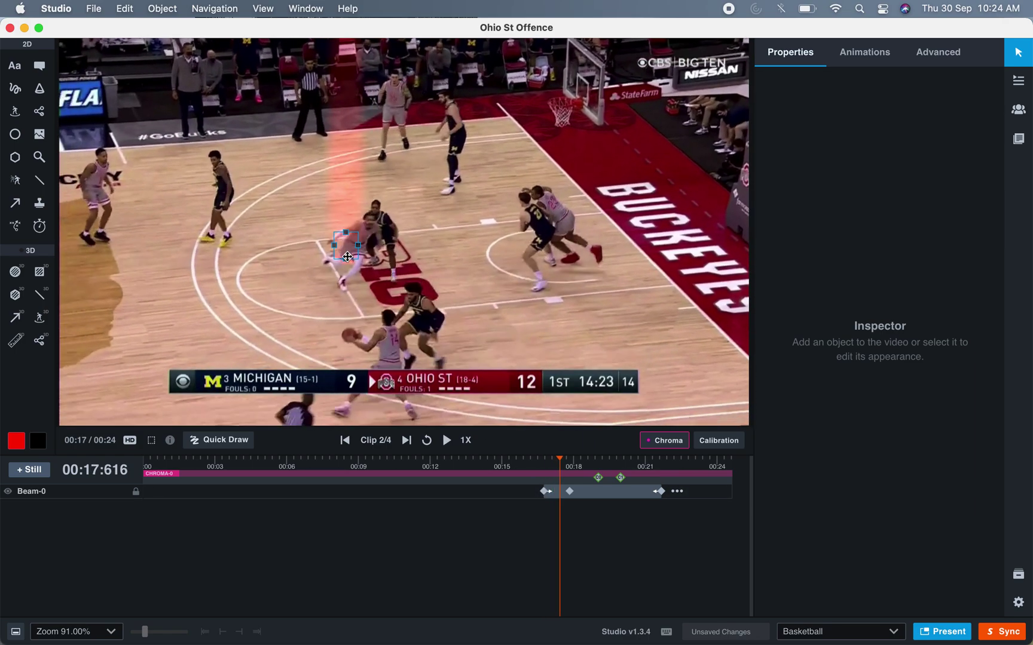
{"action": "left_click_drag", "start_coordinate": [351, 252], "coordinate": [348, 276]}
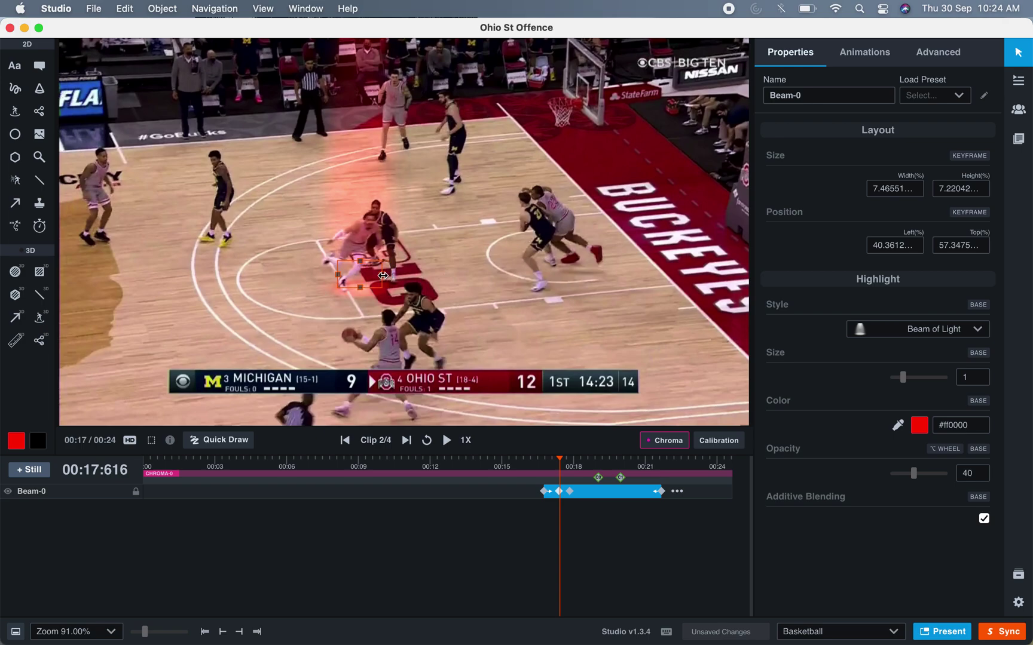
Advance to 00:17:984 and move the beam of light under the Ohio State player's feet.
{"action": "key", "text": "Right"}
{"action": "key", "text": "Right"}
{"action": "key", "text": "Right"}
{"action": "key", "text": "Right"}
{"action": "key", "text": "Right"}
{"action": "key", "text": "Right"}
{"action": "key", "text": "Right"}
{"action": "key", "text": "Right"}
{"action": "key", "text": "Right"}
{"action": "key", "text": "Right"}
{"action": "key", "text": "Right"}
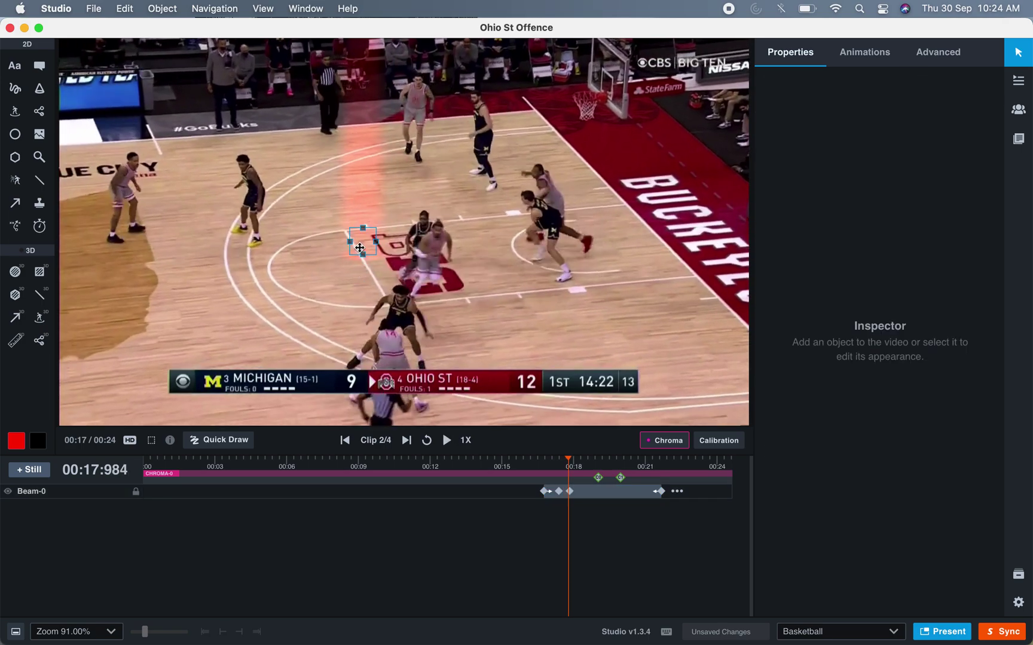
{"action": "left_click", "coordinate": [417, 282]}
Reposition the beam under the cutting Ohio State player's feet at 00:18:351.
{"action": "key", "text": "Right"}
{"action": "key", "text": "Right"}
{"action": "key", "text": "Right"}
{"action": "key", "text": "Right"}
{"action": "key", "text": "Right"}
{"action": "key", "text": "Right"}
{"action": "key", "text": "Right"}
{"action": "key", "text": "Right"}
{"action": "key", "text": "Right"}
{"action": "key", "text": "Right"}
{"action": "key", "text": "Right"}
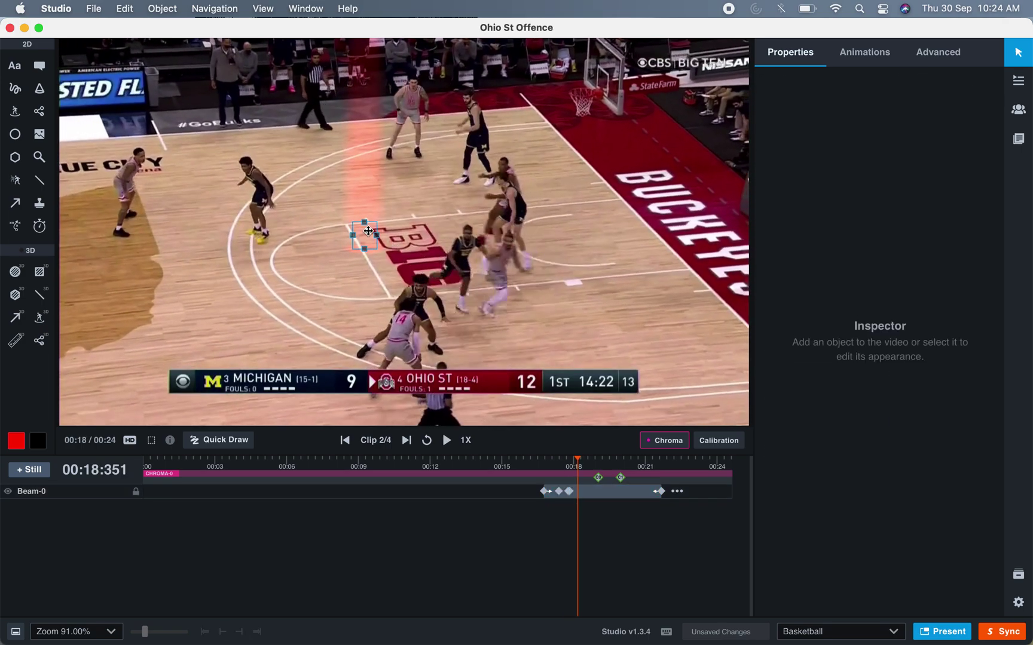
{"action": "left_click", "coordinate": [494, 274]}
Shift the beam to the Ohio State player's feet near the baseline side of the court at 00:18:885.
{"action": "key", "text": "Right"}
{"action": "key", "text": "Right"}
{"action": "key", "text": "Right"}
{"action": "key", "text": "Right"}
{"action": "key", "text": "Right"}
{"action": "key", "text": "Right"}
{"action": "key", "text": "Right"}
{"action": "key", "text": "Right"}
{"action": "key", "text": "Right"}
{"action": "key", "text": "Right"}
{"action": "key", "text": "Right"}
{"action": "key", "text": "Right"}
{"action": "key", "text": "Right"}
{"action": "key", "text": "Right"}
{"action": "key", "text": "Right"}
{"action": "key", "text": "Right"}
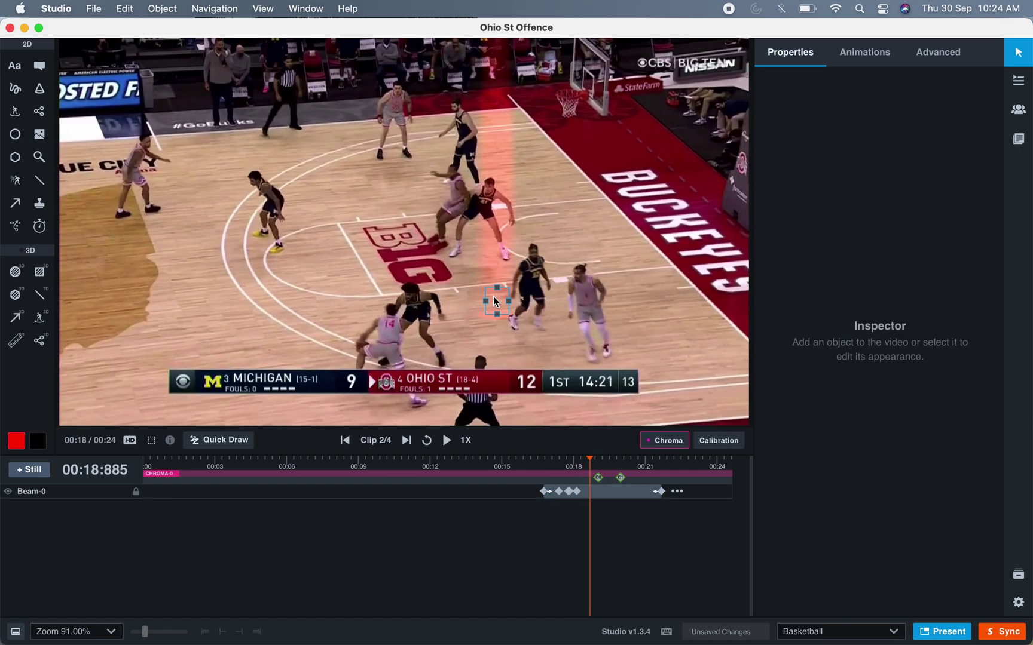
{"action": "left_click", "coordinate": [585, 343]}
Place the beam under the Ohio State player again at about 00:19:251.
{"action": "key", "text": "Right"}
{"action": "key", "text": "Right"}
{"action": "key", "text": "Right"}
{"action": "key", "text": "Right"}
{"action": "key", "text": "Right"}
{"action": "key", "text": "Right"}
{"action": "key", "text": "Right"}
{"action": "key", "text": "Right"}
{"action": "key", "text": "Right"}
{"action": "key", "text": "Right"}
{"action": "key", "text": "Right"}
{"action": "key", "text": "Right"}
{"action": "key", "text": "Right"}
{"action": "key", "text": "Right"}
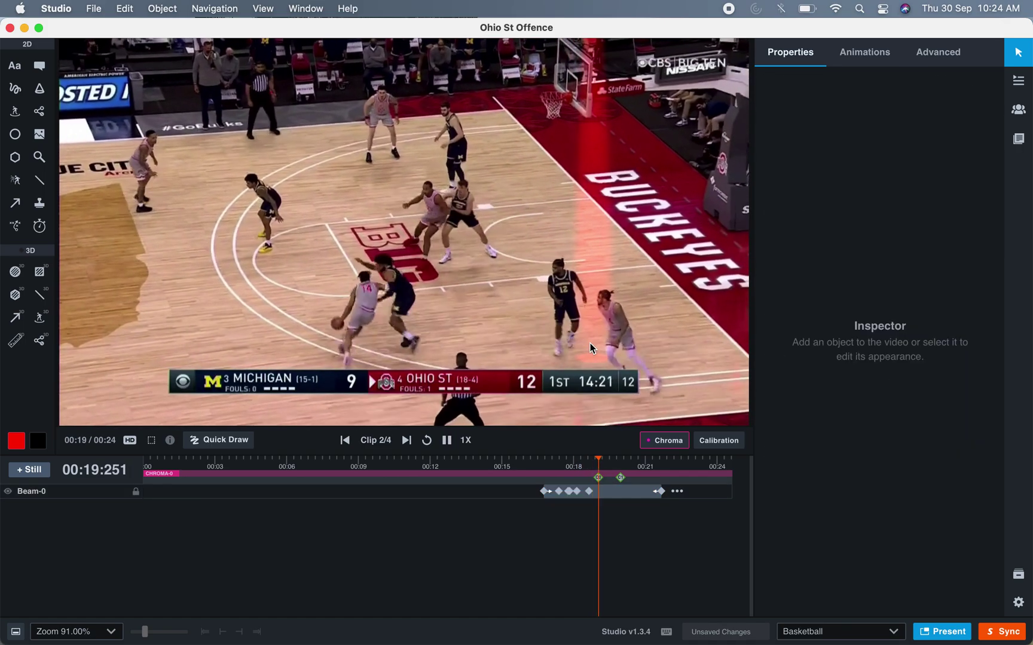
{"action": "left_click", "coordinate": [600, 346]}
Keep moving the beam to the player's feet at successive moments up to 00:20:553.
{"action": "left_click_drag", "start_coordinate": [600, 346], "coordinate": [465, 416]}
{"action": "key", "text": "Right"}
{"action": "key", "text": "Right"}
{"action": "key", "text": "Right"}
{"action": "key", "text": "Right"}
{"action": "key", "text": "Right"}
{"action": "key", "text": "Right"}
{"action": "key", "text": "Right"}
{"action": "key", "text": "Right"}
{"action": "key", "text": "Right"}
{"action": "key", "text": "Right"}
{"action": "key", "text": "Right"}
{"action": "key", "text": "Right"}
{"action": "key", "text": "Right"}
{"action": "key", "text": "Right"}
{"action": "key", "text": "Right"}
{"action": "key", "text": "Right"}
{"action": "key", "text": "Right"}
{"action": "key", "text": "Right"}
{"action": "key", "text": "Right"}
{"action": "key", "text": "Right"}
{"action": "key", "text": "Right"}
{"action": "key", "text": "Right"}
{"action": "key", "text": "Right"}
{"action": "key", "text": "Right"}
{"action": "key", "text": "Right"}
{"action": "key", "text": "Right"}
{"action": "key", "text": "Right"}
{"action": "key", "text": "Right"}
{"action": "key", "text": "Right"}
{"action": "key", "text": "Right"}
{"action": "key", "text": "Right"}
{"action": "key", "text": "Right"}
{"action": "key", "text": "Right"}
{"action": "key", "text": "Right"}
{"action": "key", "text": "Right"}
{"action": "key", "text": "Right"}
{"action": "left_click", "coordinate": [466, 440]}
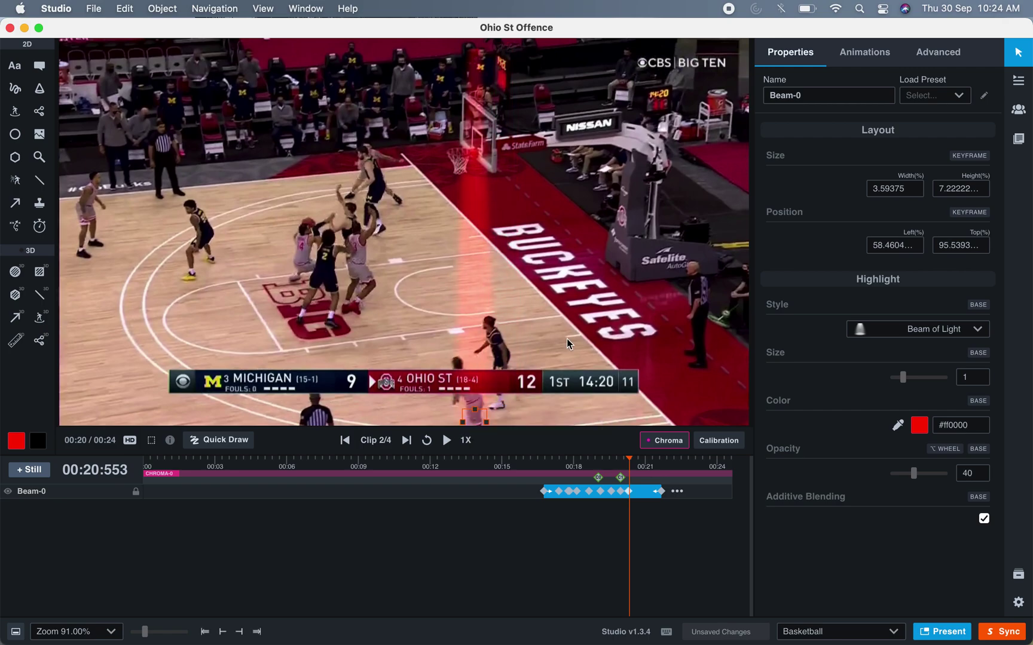
End the beam at 00:20:553 and extend its start back to about 00:15:500.
{"action": "left_click", "coordinate": [238, 632]}
{"action": "key", "text": "space"}
{"action": "left_click", "coordinate": [392, 512]}
Replay the beam's opening section and move the beam under the ball handler's feet at 00:15:981.
{"action": "left_click", "coordinate": [515, 461]}
{"action": "key", "text": "space"}
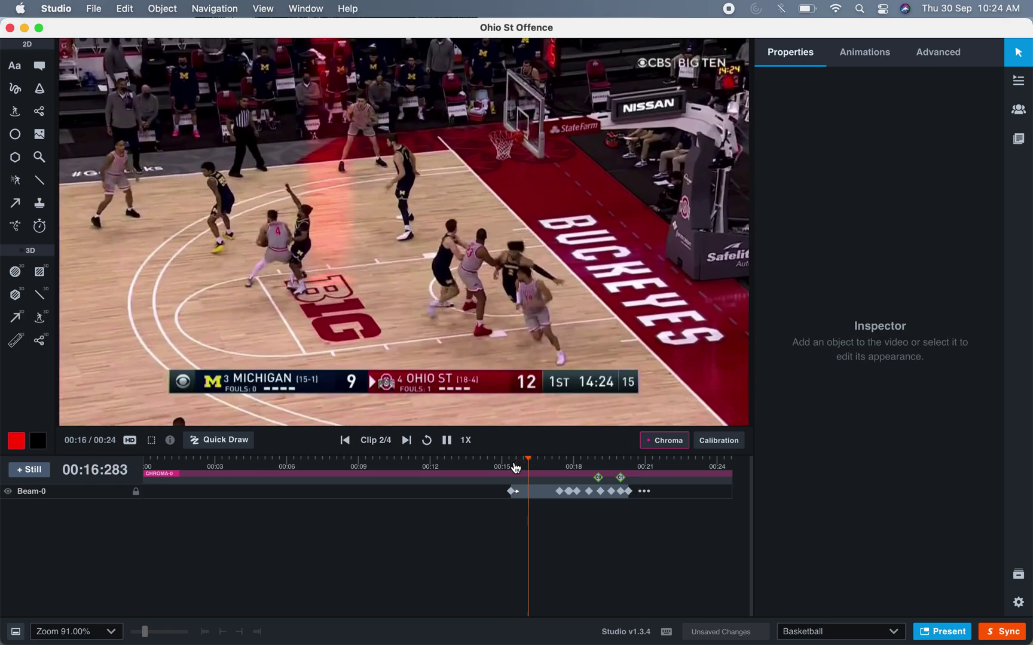
{"action": "key", "text": "space"}
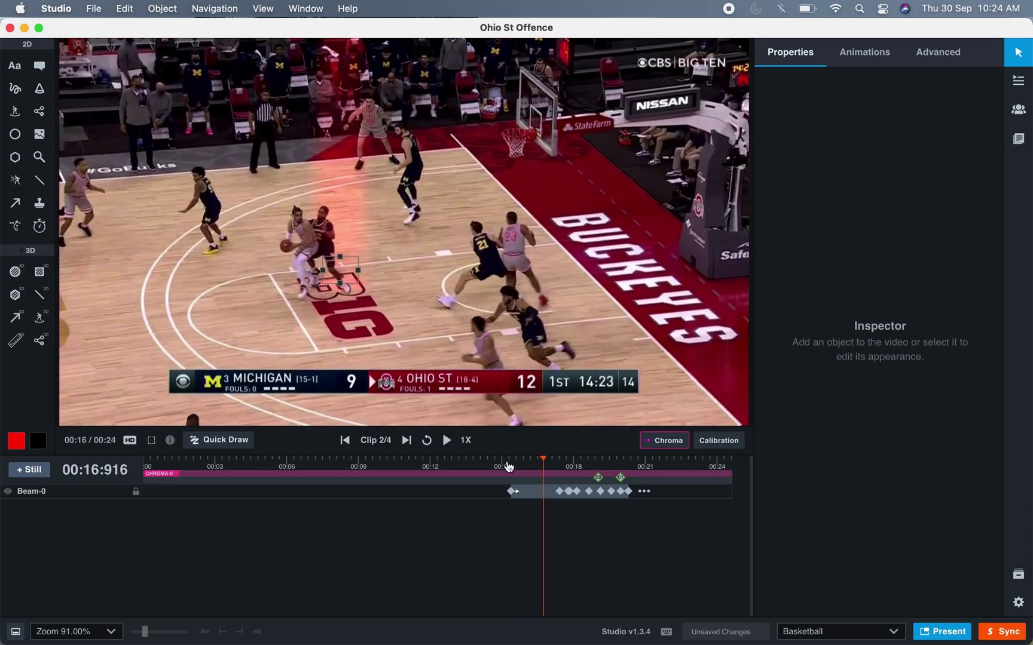
{"action": "left_click", "coordinate": [509, 467]}
{"action": "key", "text": "space"}
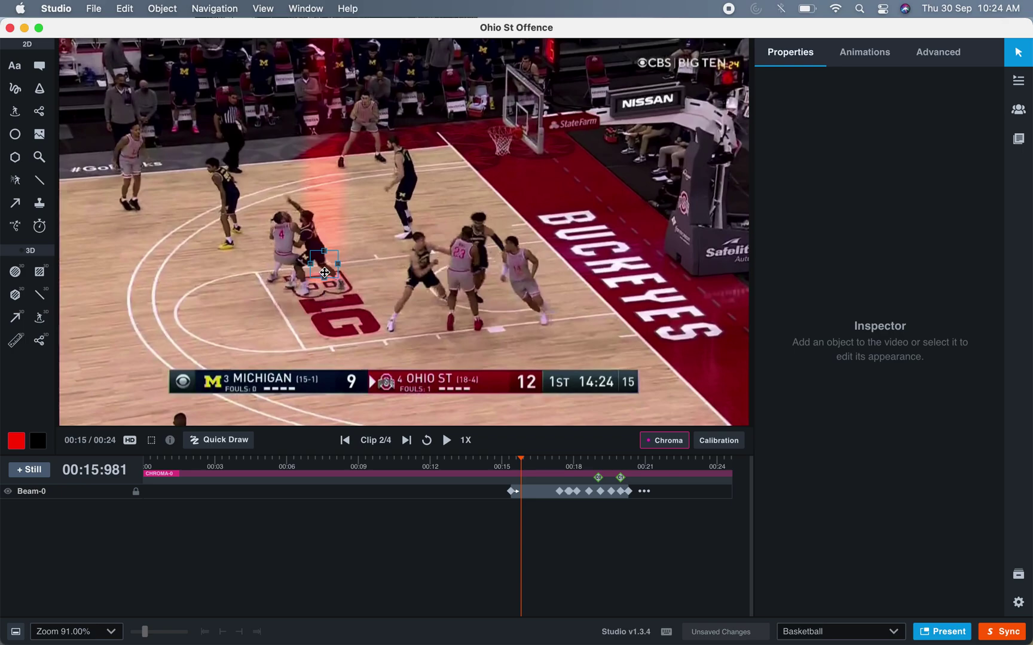
{"action": "left_click_drag", "start_coordinate": [325, 272], "coordinate": [284, 282]}
Play on and bring the beam back under the player's feet at about 00:16:650 and at 00:17:450.
{"action": "key", "text": "space"}
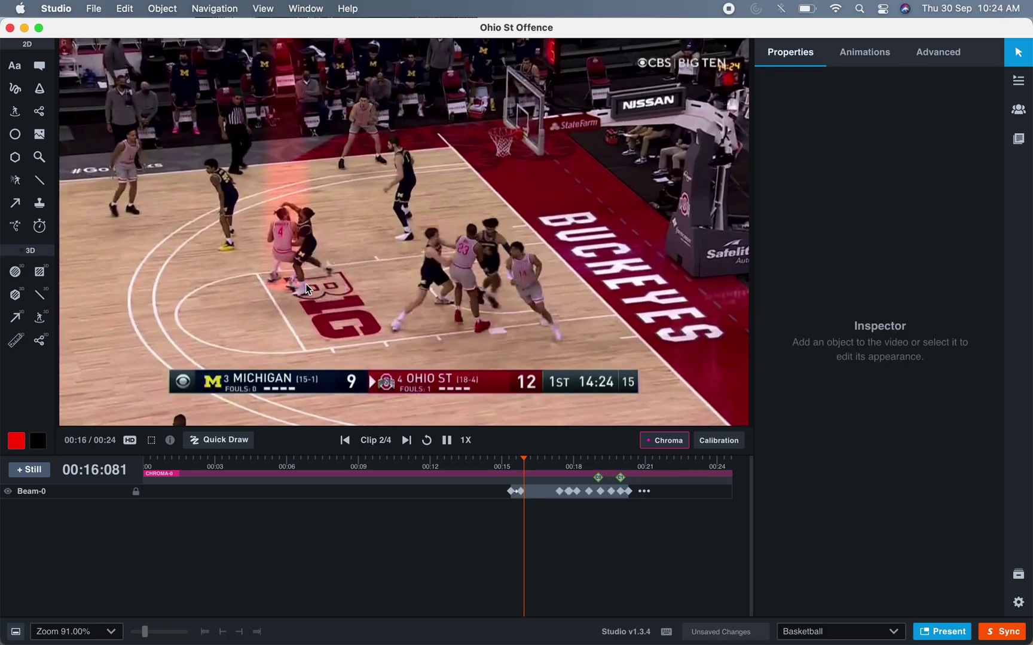
{"action": "key", "text": "space"}
{"action": "mouse_move", "coordinate": [320, 273]}
{"action": "left_mouse_down"}
{"action": "mouse_move", "coordinate": [291, 280]}
{"action": "mouse_move", "coordinate": [326, 281]}
{"action": "left_mouse_up"}
{"action": "key", "text": "space"}
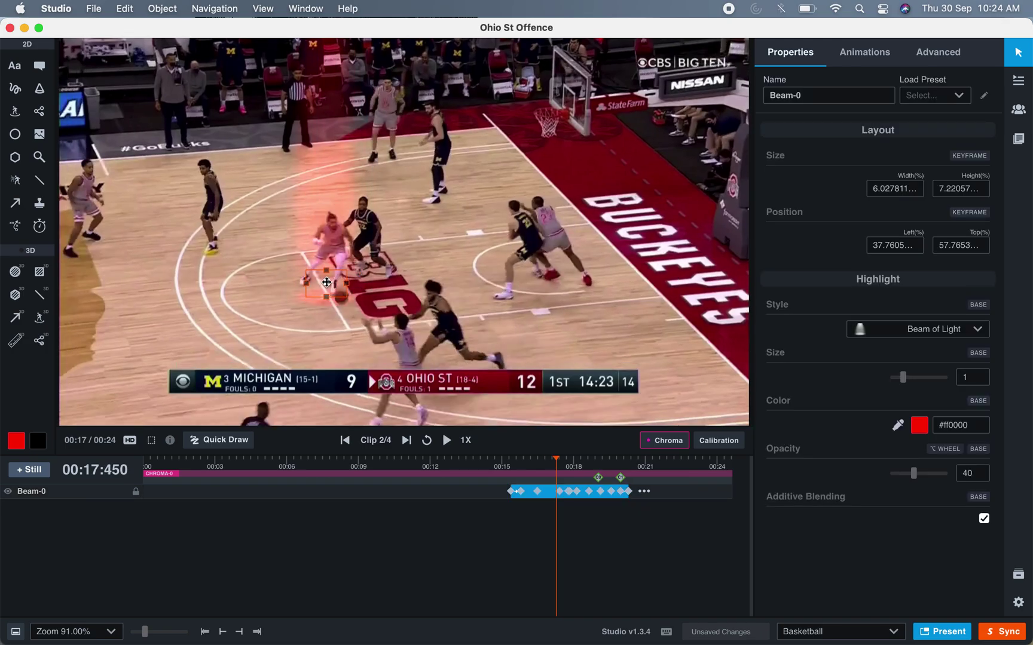
Review the beam between 00:17:083 and 00:18:751 and correct its position under the player at about 18 seconds.
{"action": "key", "text": "space"}
{"action": "key", "text": "space"}
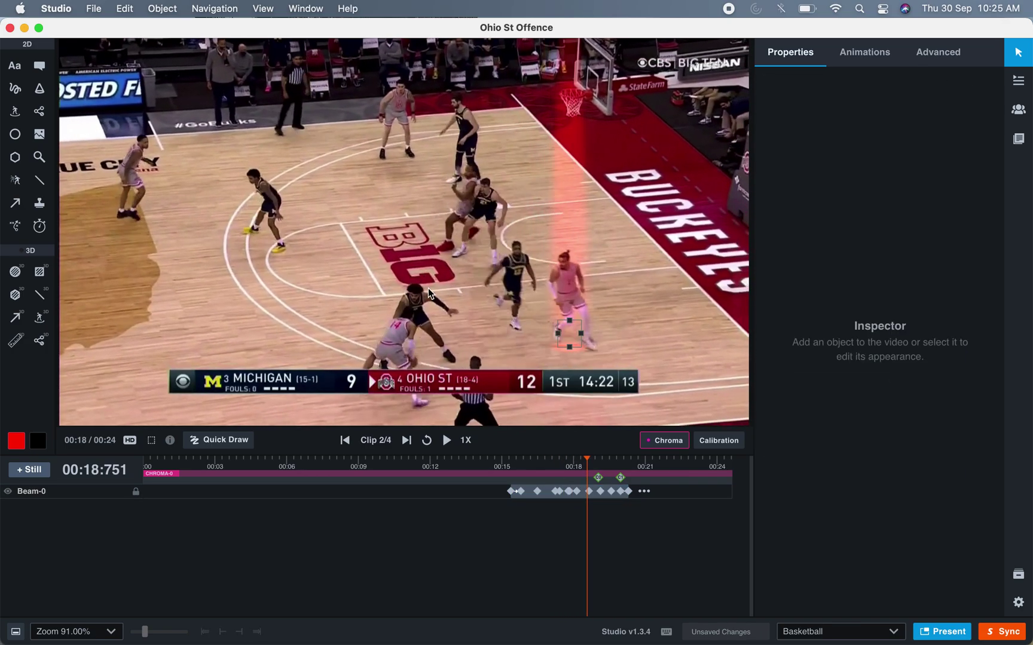
{"action": "key", "text": "Left"}
{"action": "key", "text": "Left"}
{"action": "key", "text": "Left"}
{"action": "key", "text": "Left"}
{"action": "key", "text": "Left"}
{"action": "key", "text": "Left"}
{"action": "key", "text": "Left"}
{"action": "key", "text": "Left"}
{"action": "key", "text": "Left"}
{"action": "key", "text": "Left"}
{"action": "key", "text": "Left"}
{"action": "key", "text": "Left"}
{"action": "key", "text": "Left"}
{"action": "key", "text": "Left"}
{"action": "key", "text": "Left"}
{"action": "key", "text": "Left"}
{"action": "key", "text": "Left"}
{"action": "key", "text": "Left"}
{"action": "key", "text": "Left"}
{"action": "key", "text": "Left"}
{"action": "key", "text": "Left"}
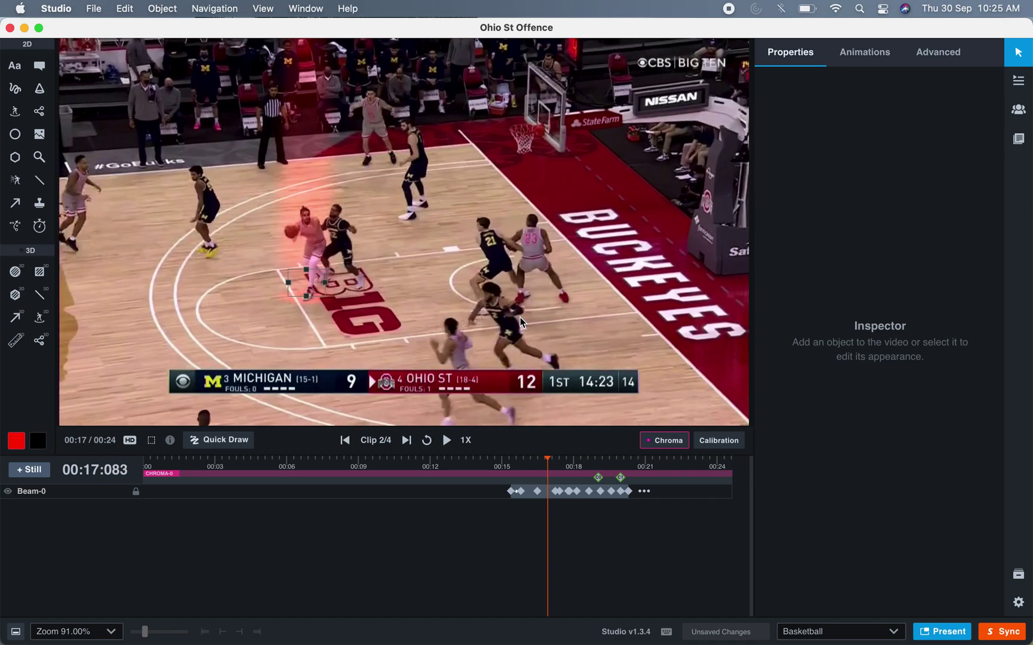
{"action": "key", "text": "space"}
{"action": "key", "text": "space"}
{"action": "left_click_drag", "start_coordinate": [380, 246], "coordinate": [444, 294]}
Replay clip 2 from 00:14:681 to 00:21:821 to check how the beam follows the player.
{"action": "key", "text": "space"}
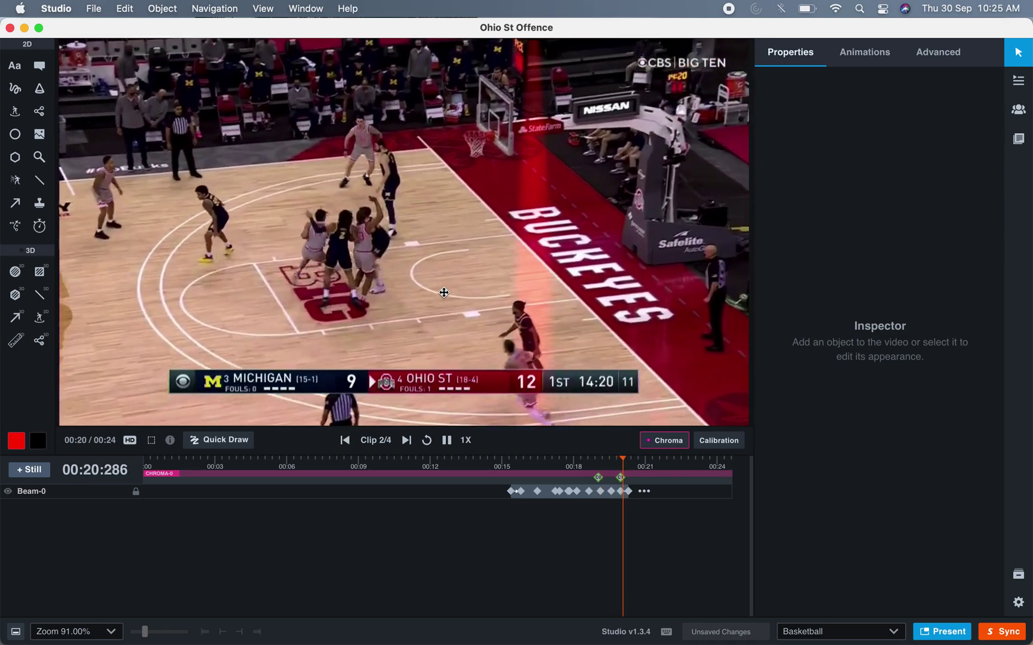
{"action": "key", "text": "space"}
{"action": "left_click", "coordinate": [491, 469]}
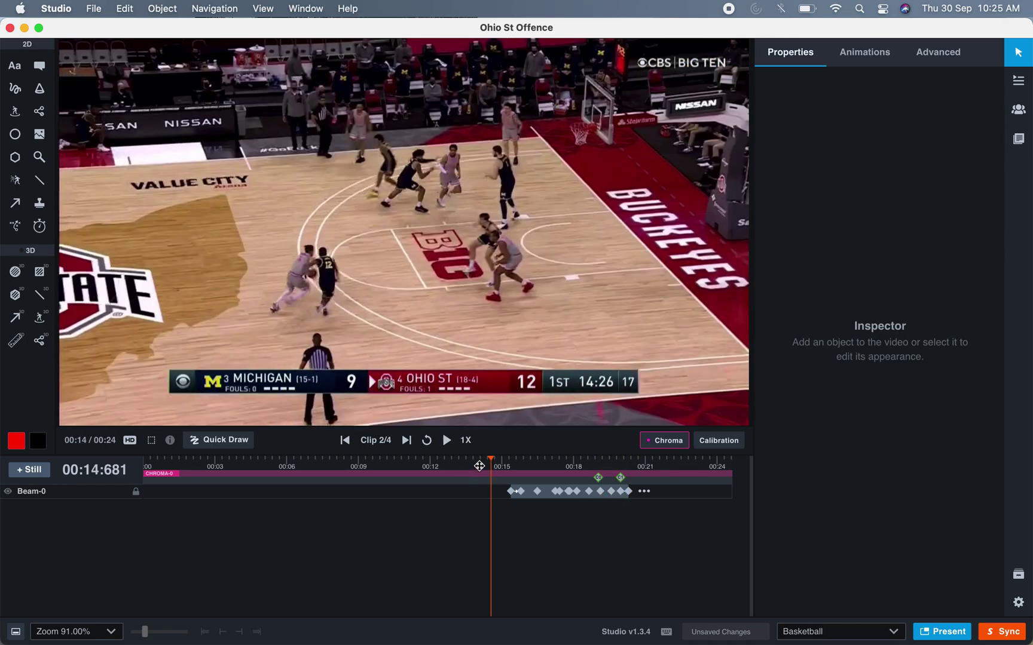
{"action": "key", "text": "space"}
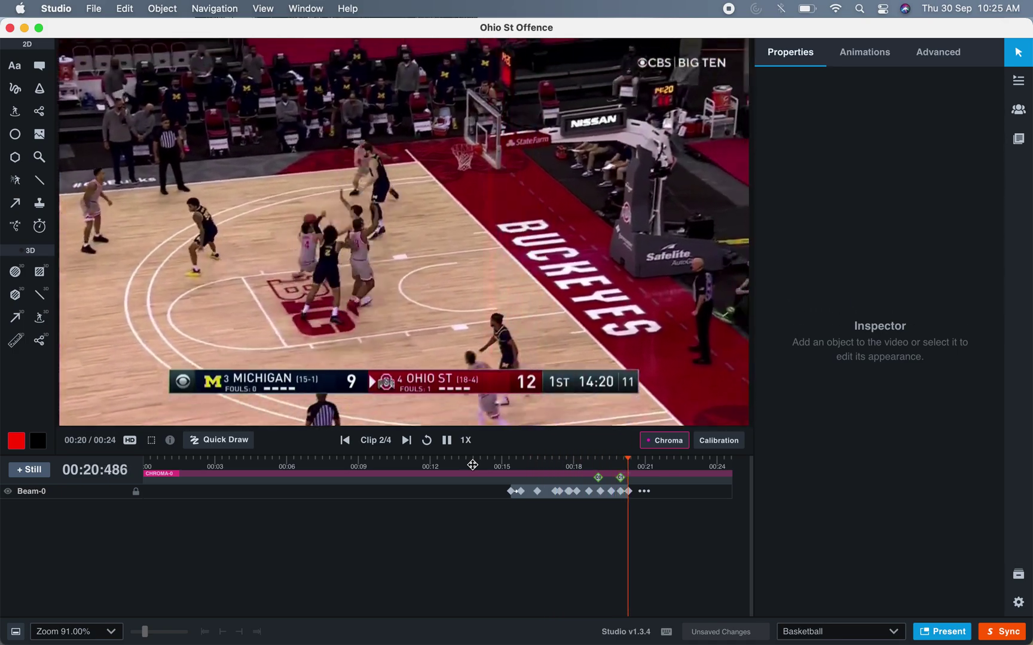
{"action": "key", "text": "space"}
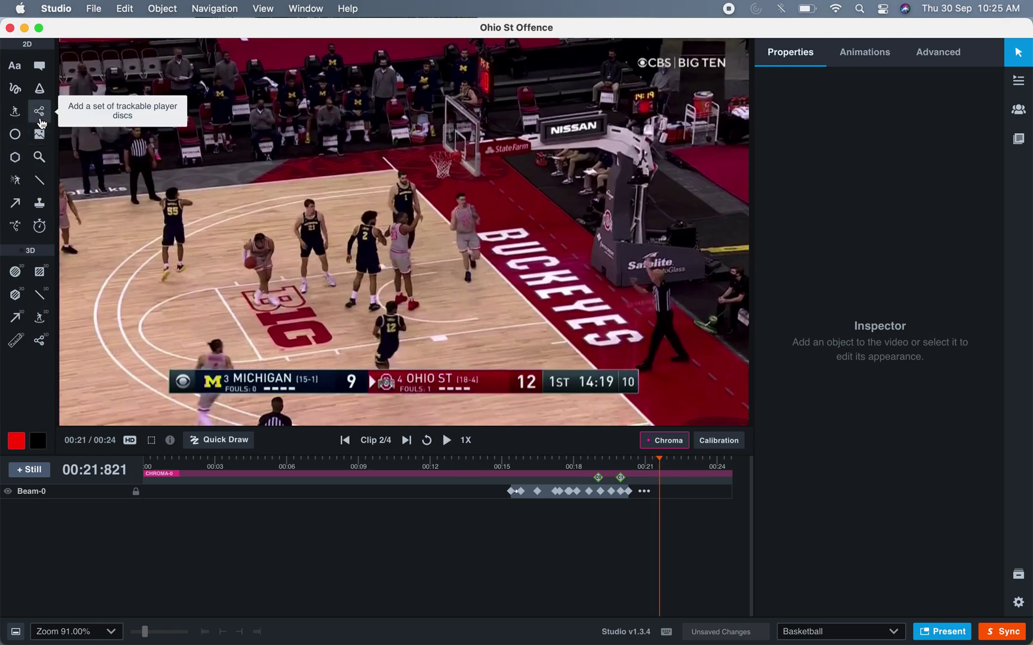
Draw a straight red 2D line across the three-point arc beside Michigan's number 55 at 00:21:821.
{"action": "left_click", "coordinate": [39, 180]}
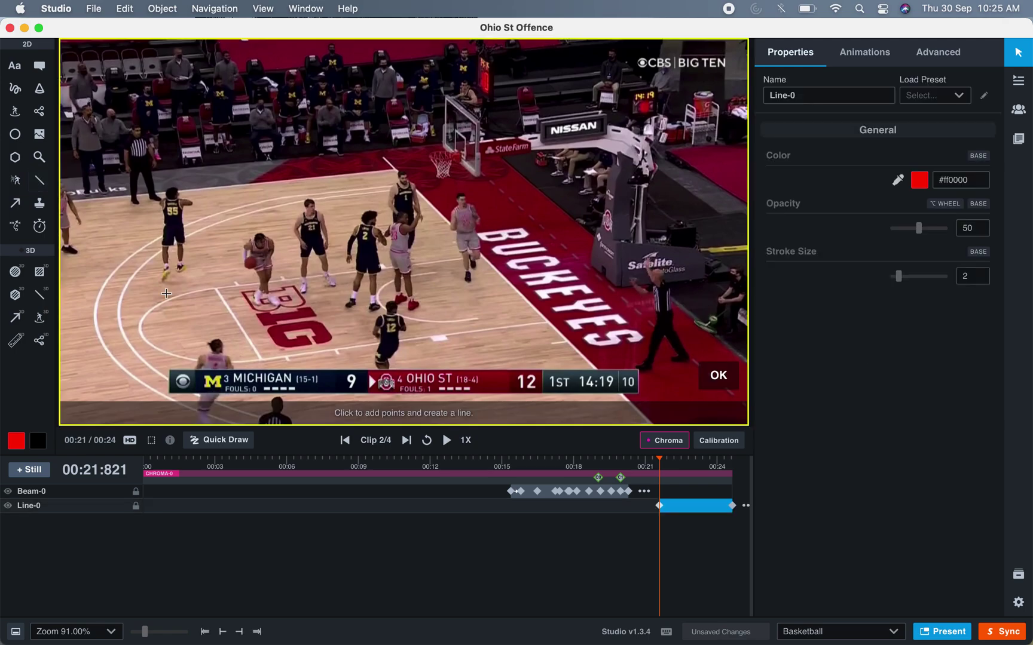
{"action": "double_click", "coordinate": [199, 270]}
{"action": "key", "text": "space"}
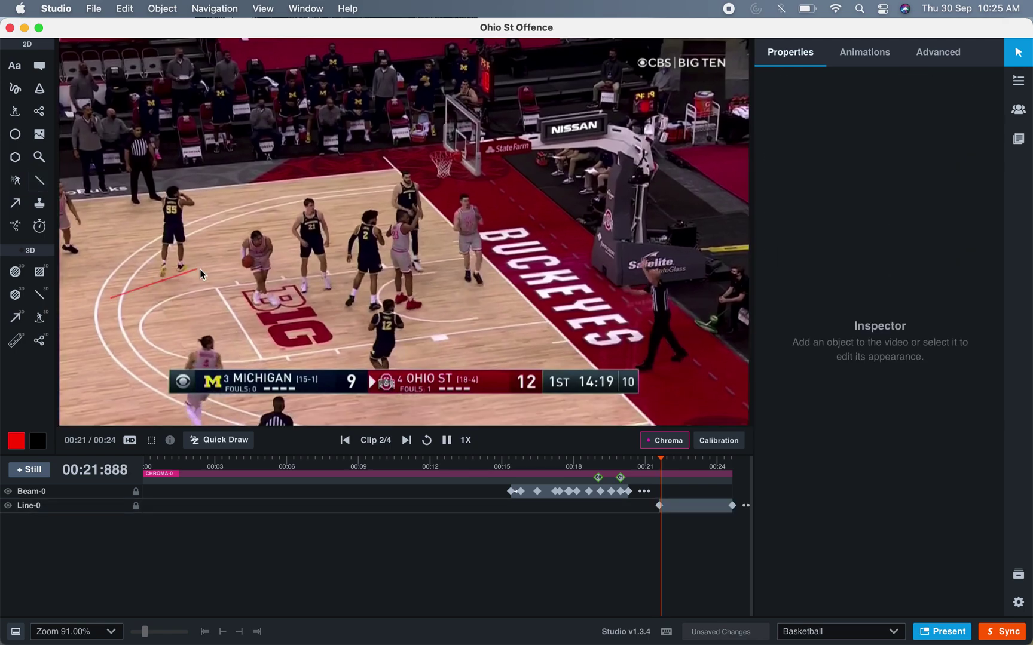
Open clip 1 from the playlist and play it to the end to review its connected disc, disc and zoom annotations.
{"action": "left_click", "coordinate": [1011, 86]}
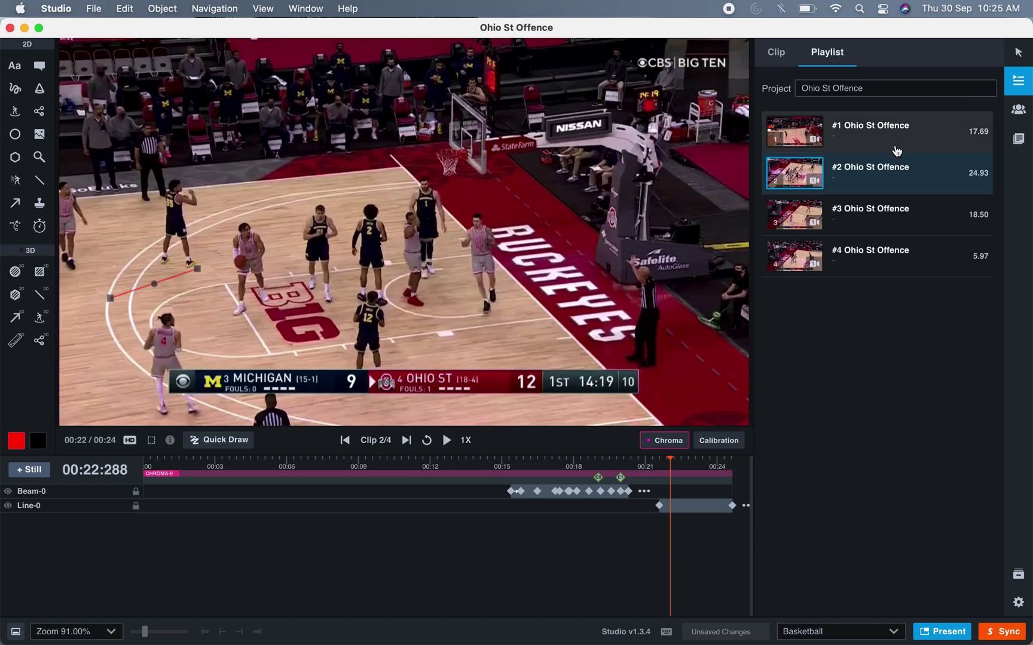
{"action": "left_click", "coordinate": [893, 139]}
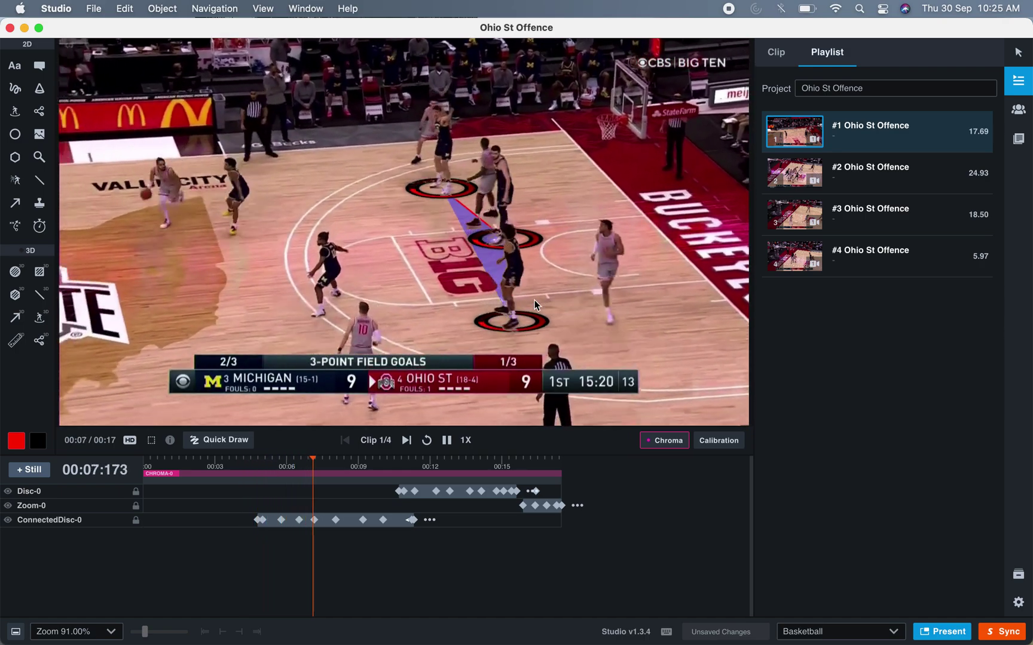
{"action": "key", "text": "space"}
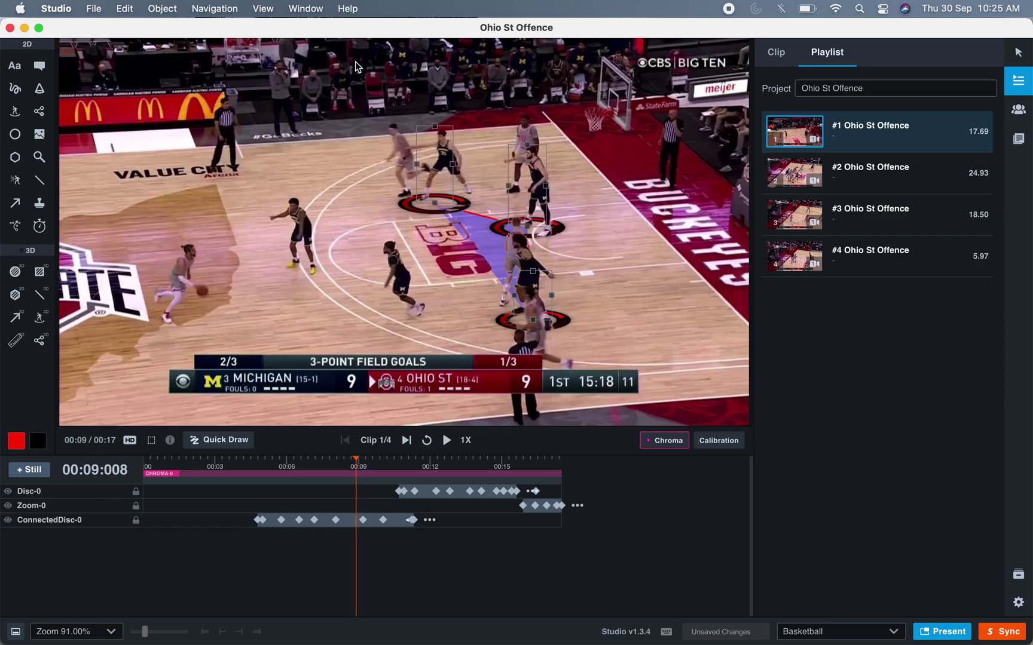
{"action": "key", "text": "space"}
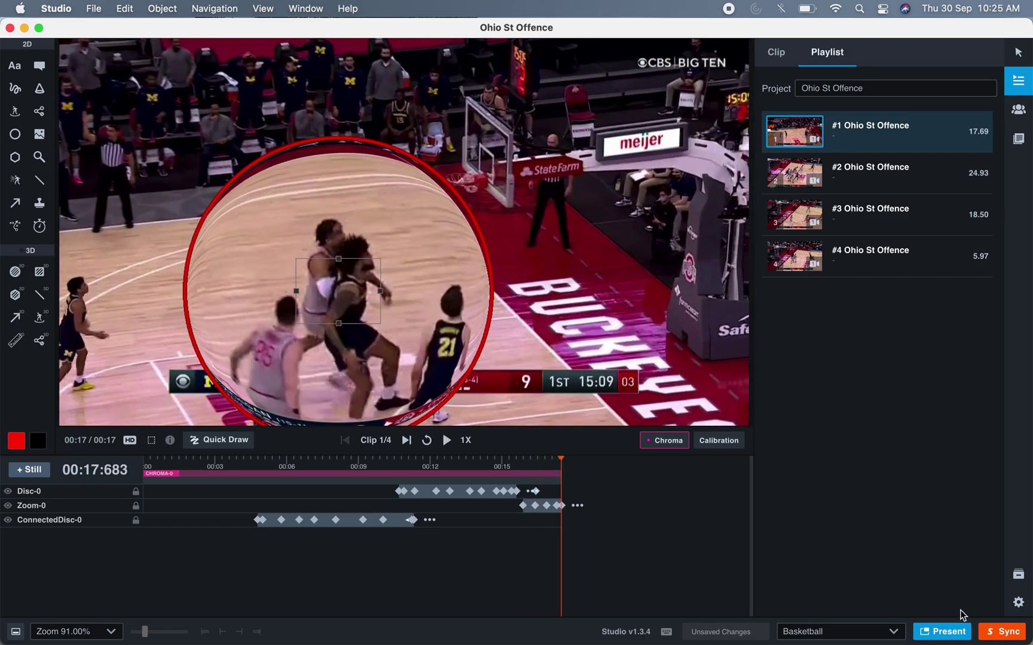
Sync the annotated clips of the Ohio St Offence project and close the Export Manager.
{"action": "left_click", "coordinate": [1004, 632]}
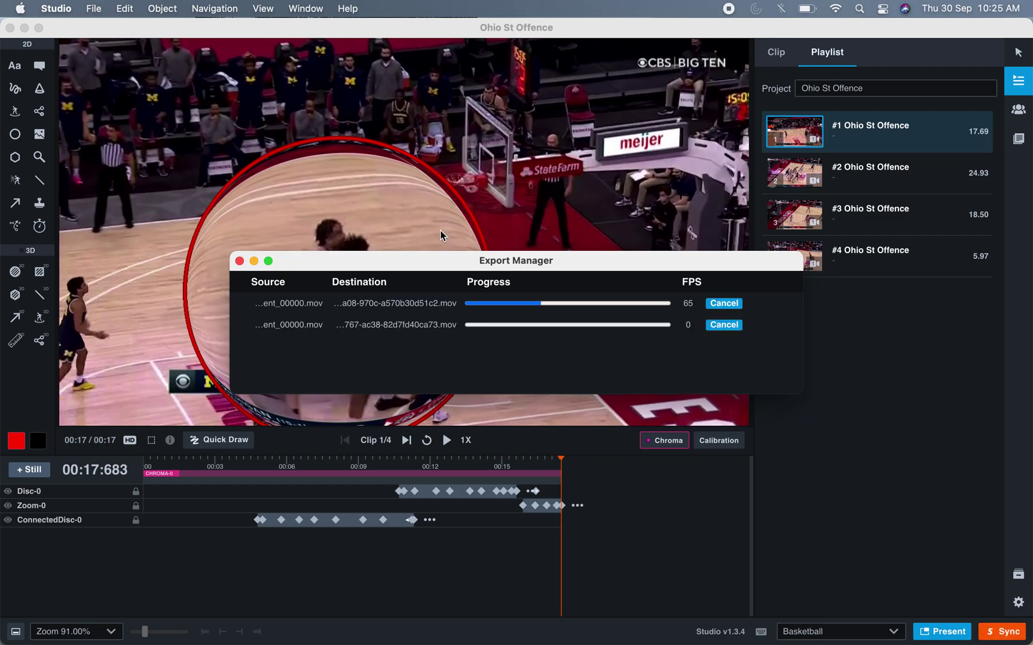
{"action": "left_click", "coordinate": [239, 261]}
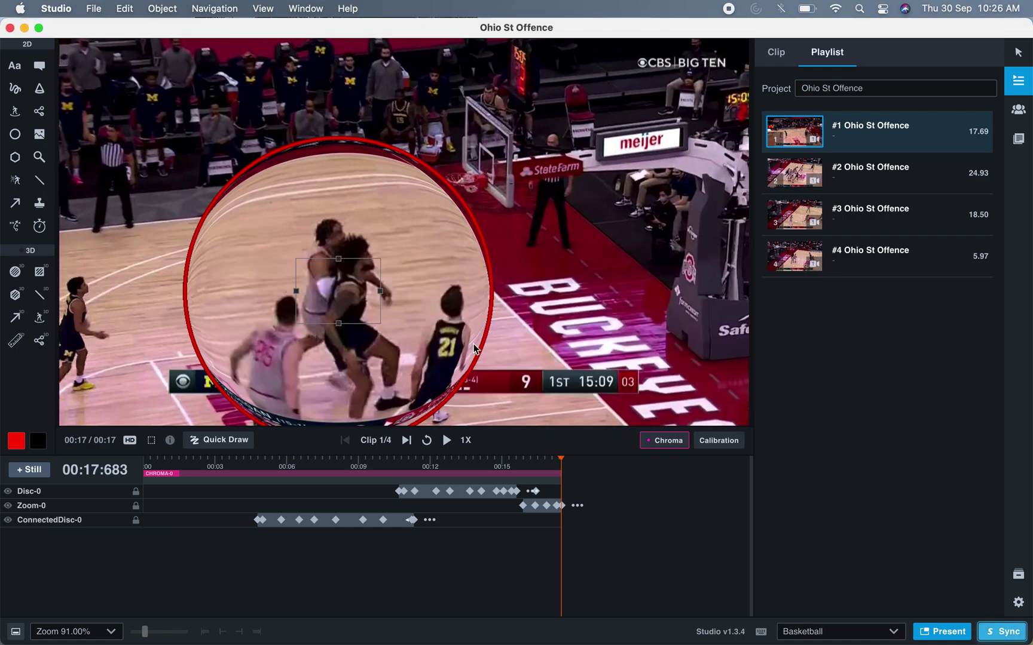